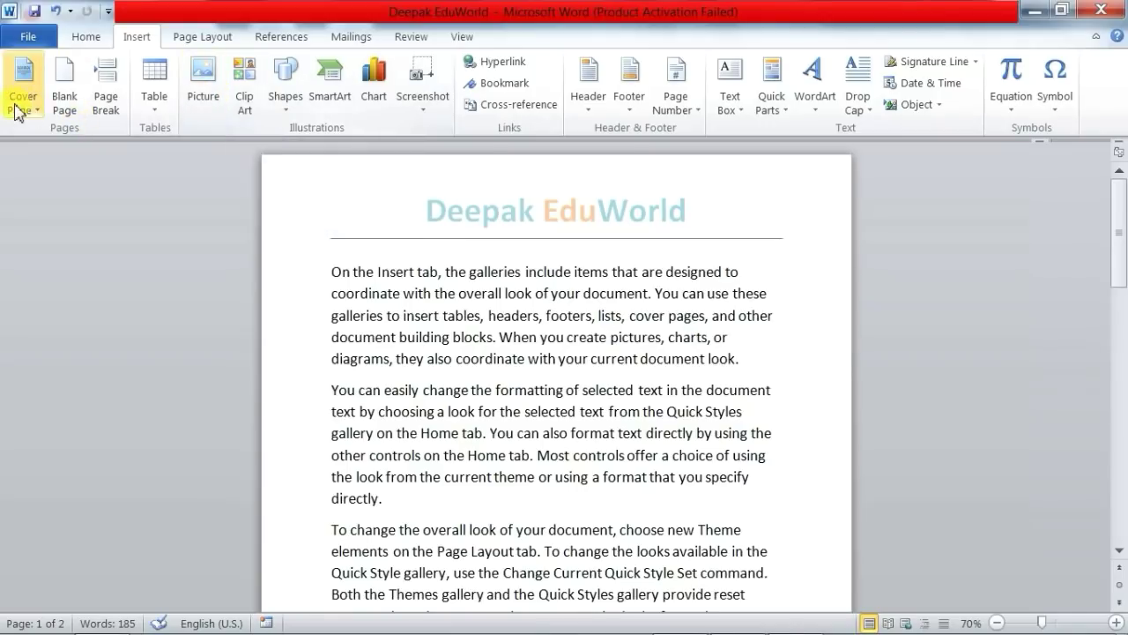
# Switch to Chrome and browse the YouTube channel's uploads and playlists, such as ADVANCED Excel
pyautogui.hotkey('alt', 'Tab')
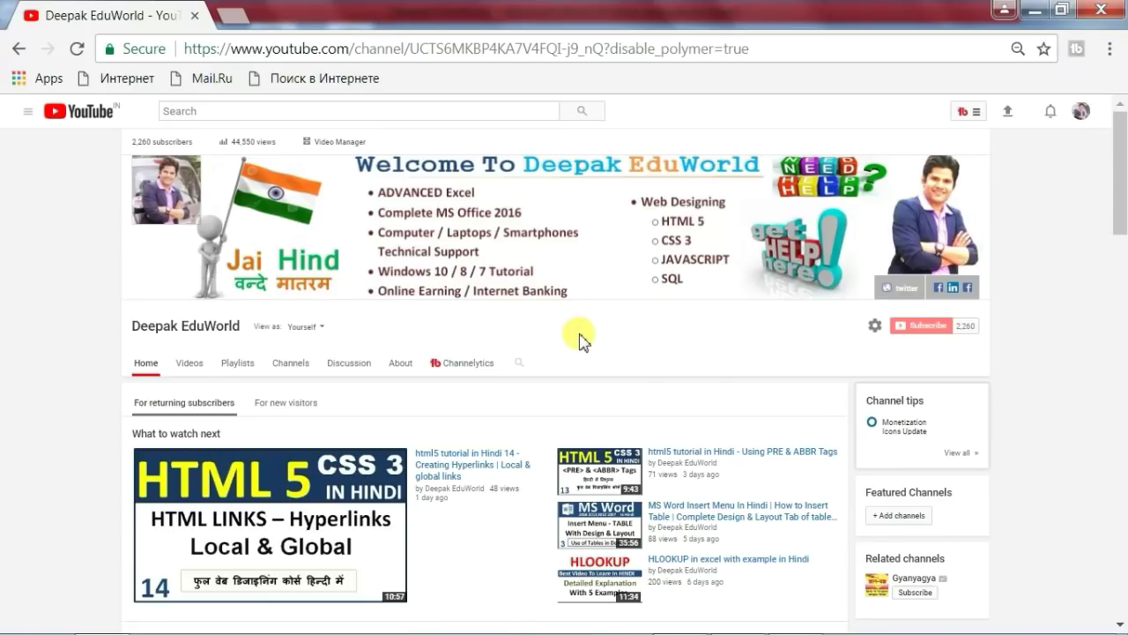
pyautogui.scroll(-2, 579, 342)
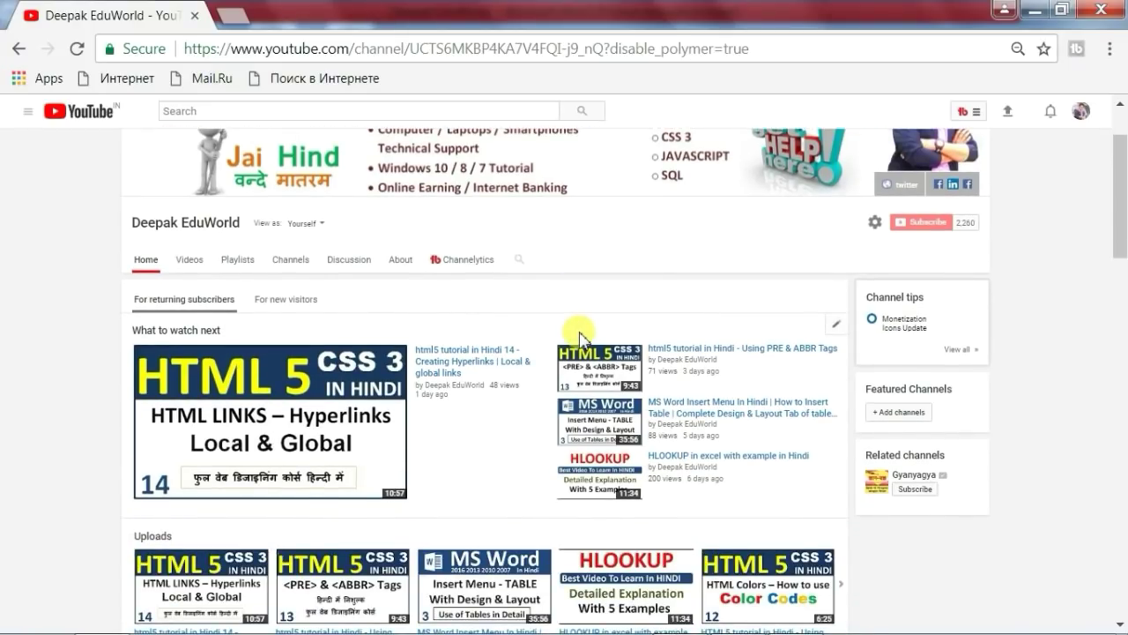
pyautogui.scroll(-2, 579, 337)
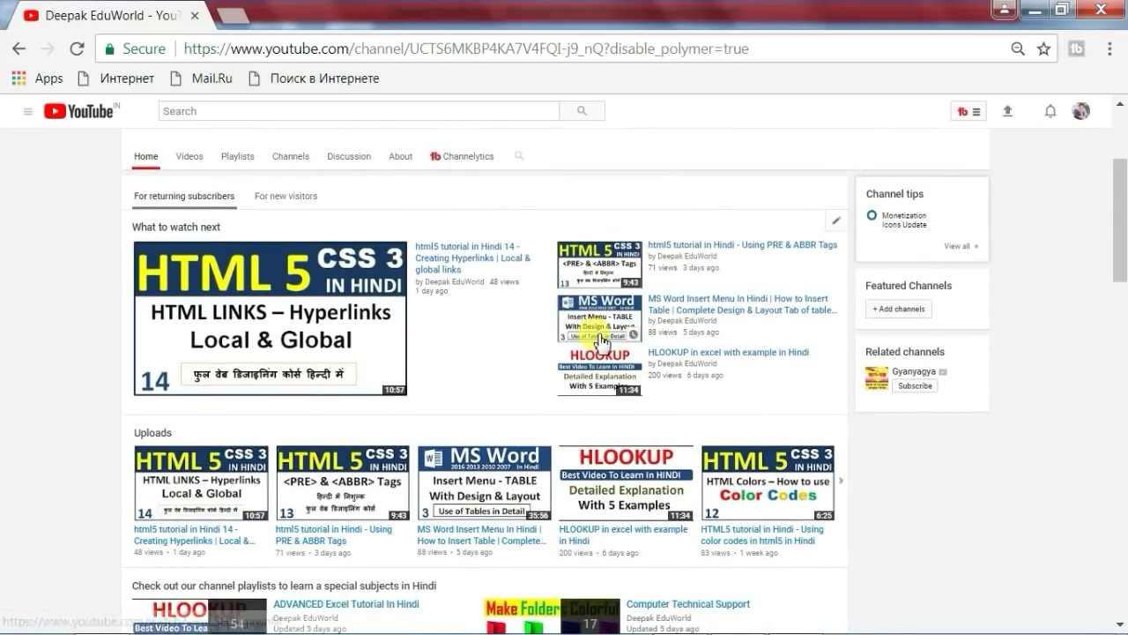
pyautogui.scroll(-2, 602, 342)
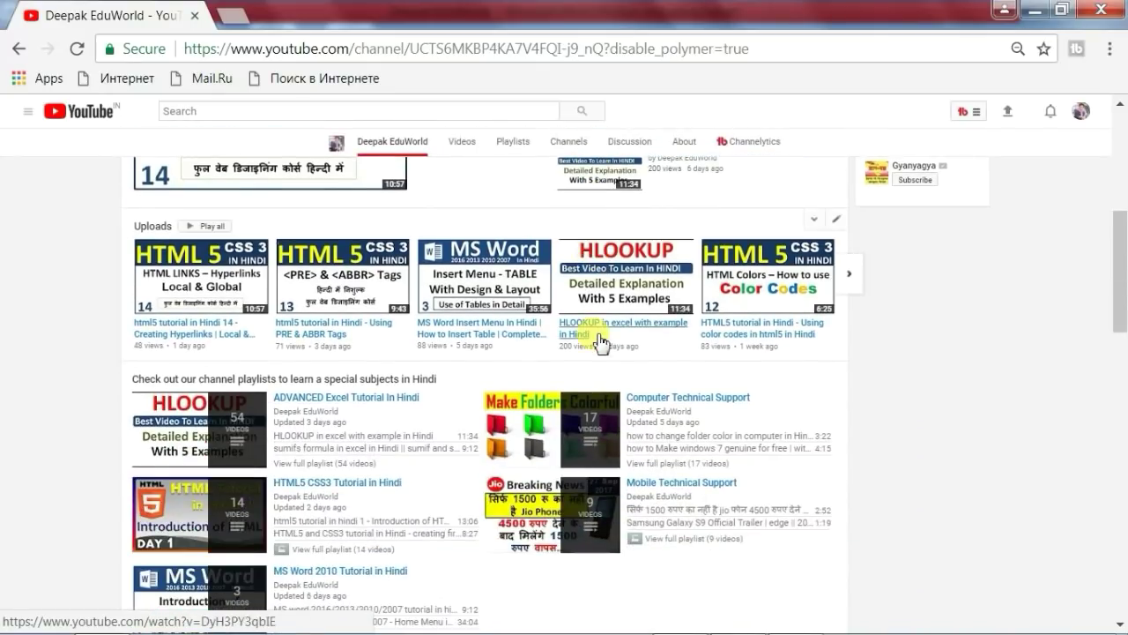
pyautogui.scroll(-1, 602, 342)
pyautogui.scroll(-1, 599, 342)
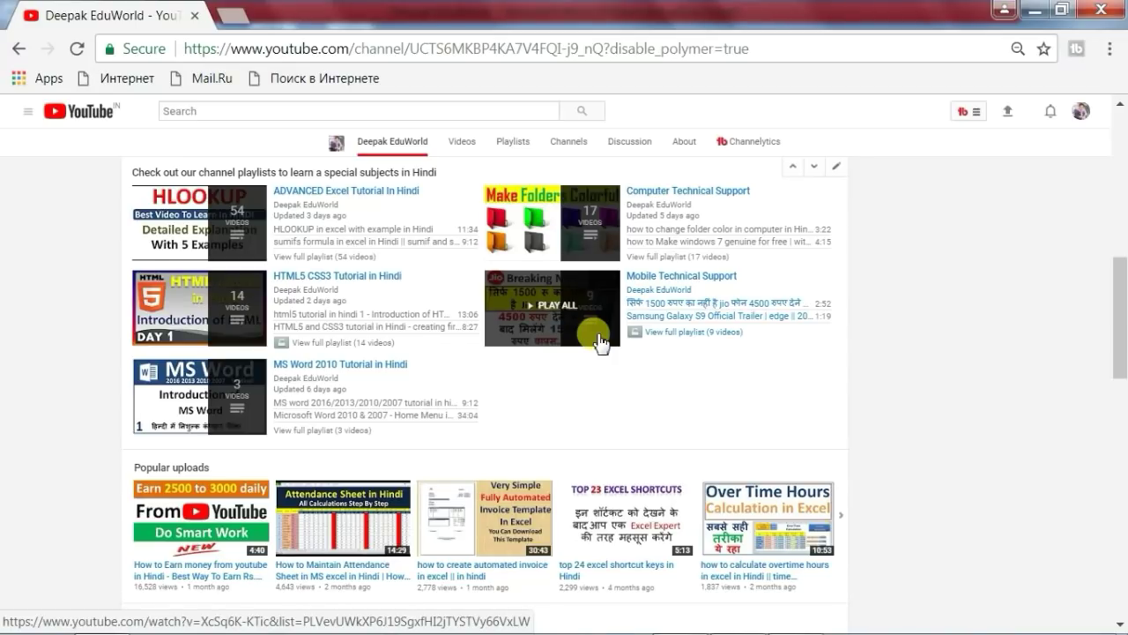
pyautogui.scroll(-2, 642, 365)
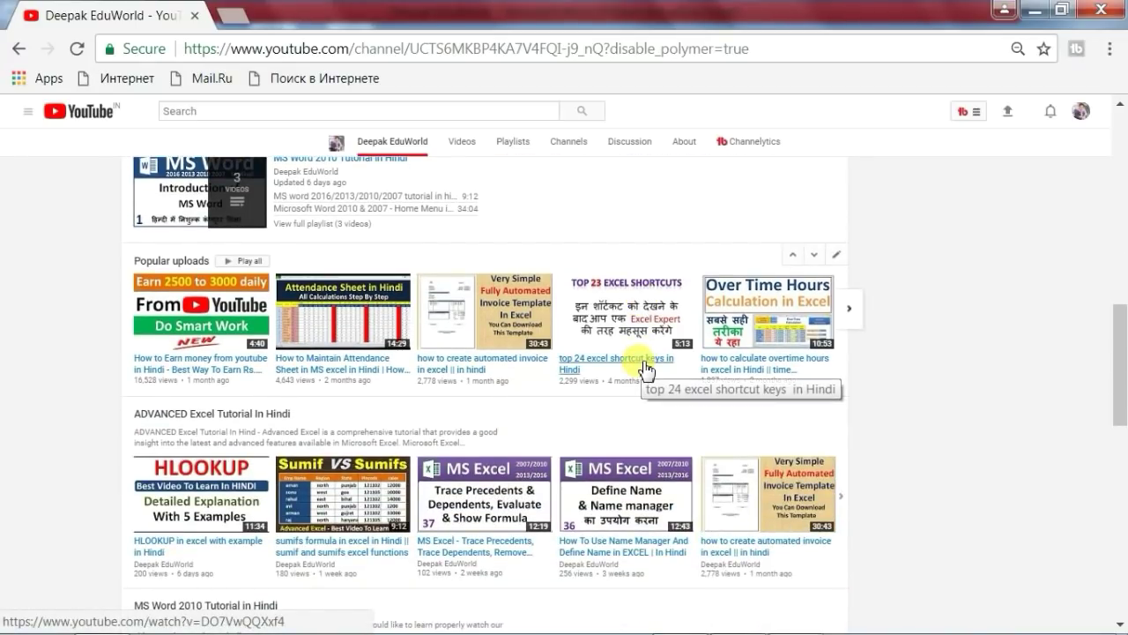
pyautogui.scroll(-1, 644, 365)
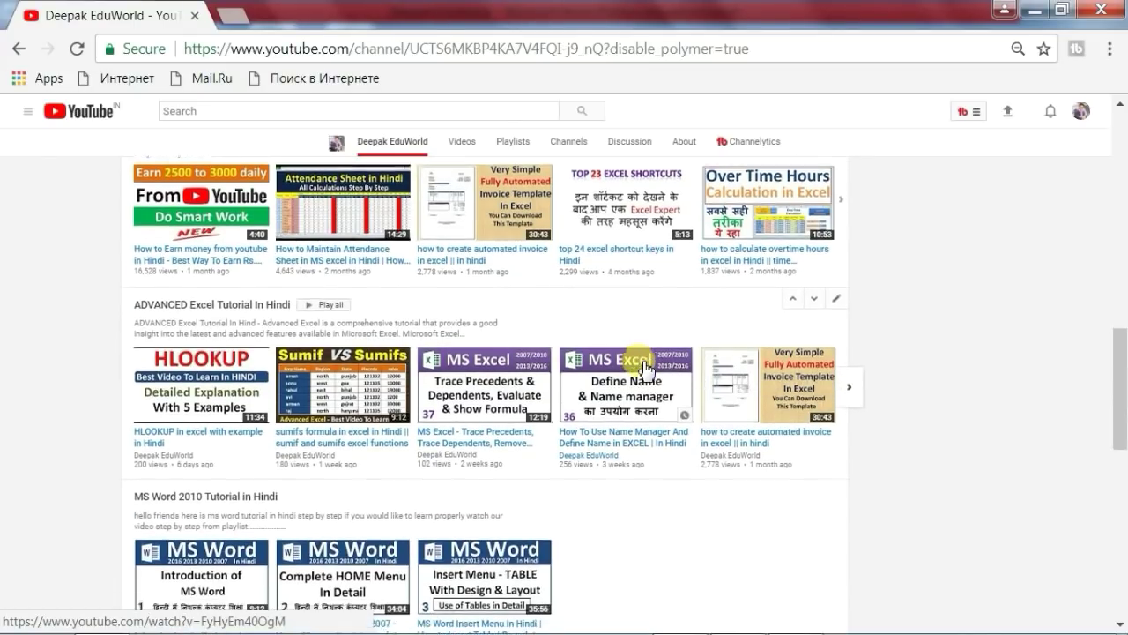
pyautogui.scroll(-1, 644, 364)
pyautogui.scroll(-1, 643, 366)
pyautogui.scroll(-1, 643, 365)
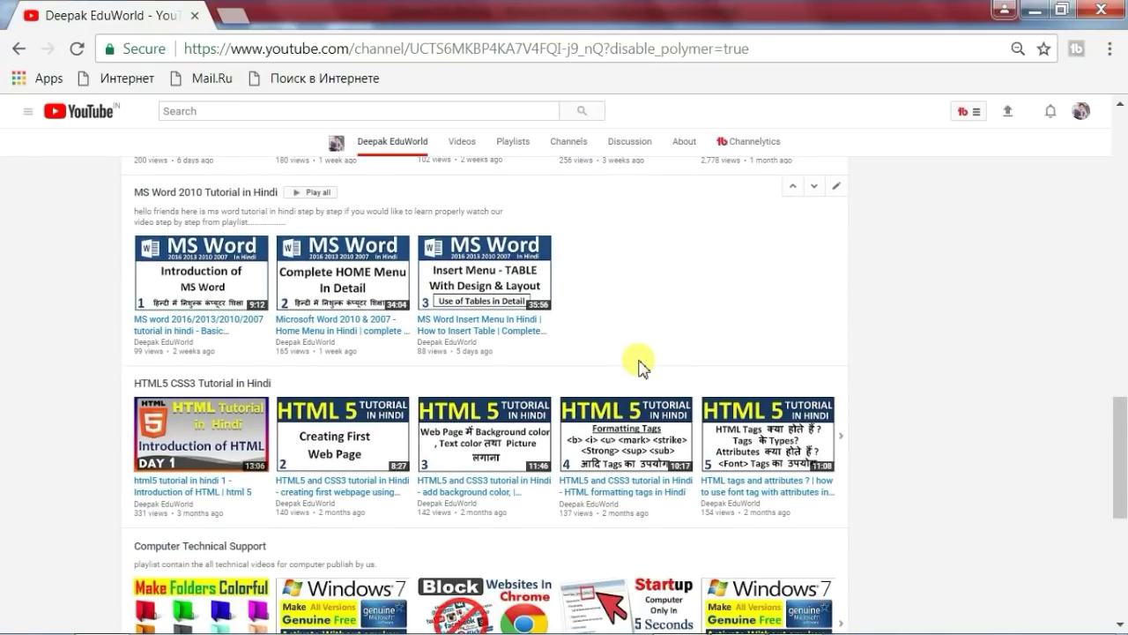
pyautogui.scroll(-2, 641, 365)
pyautogui.scroll(7, 641, 365)
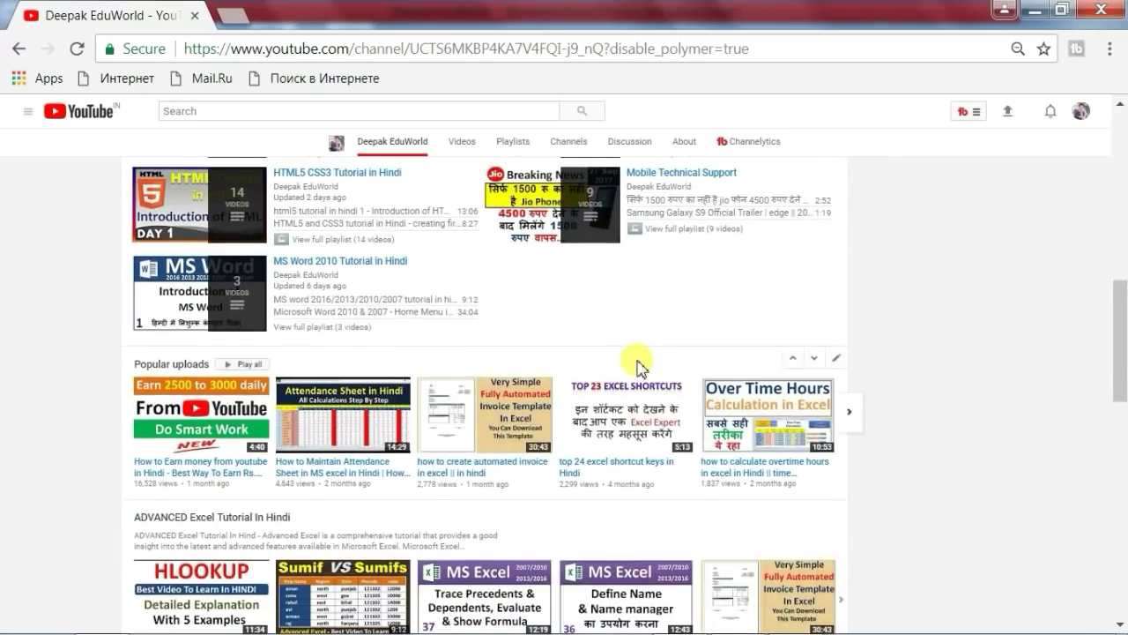
pyautogui.scroll(10, 641, 365)
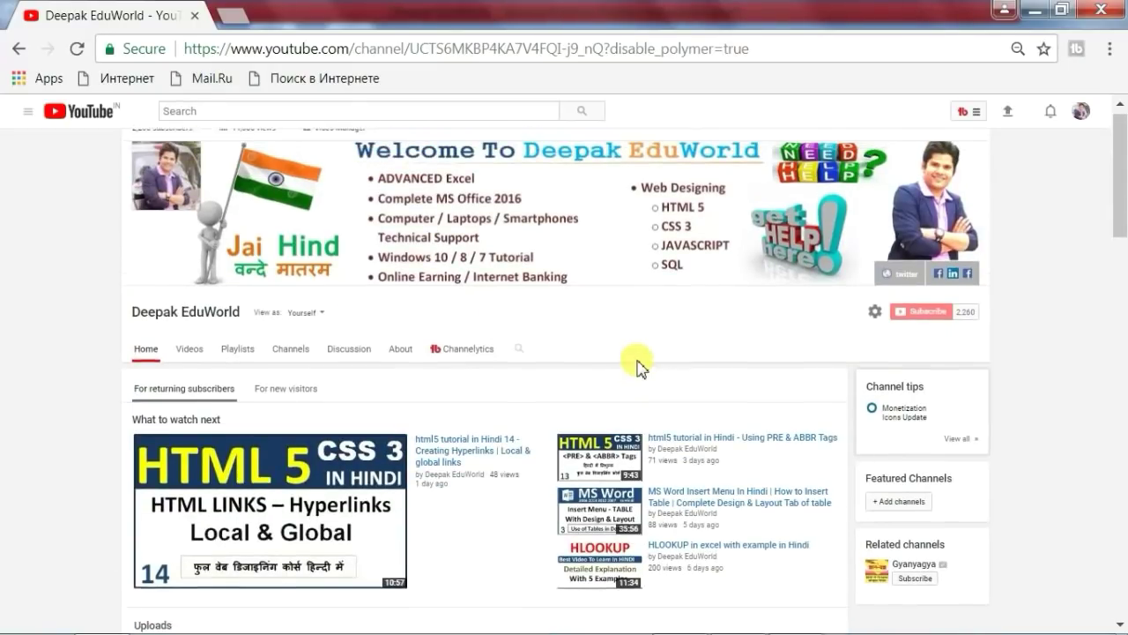
# Return to Word and zoom out to 30% so both pages of the Deepak EduWorld document show
pyautogui.hotkey('alt', 'Tab')
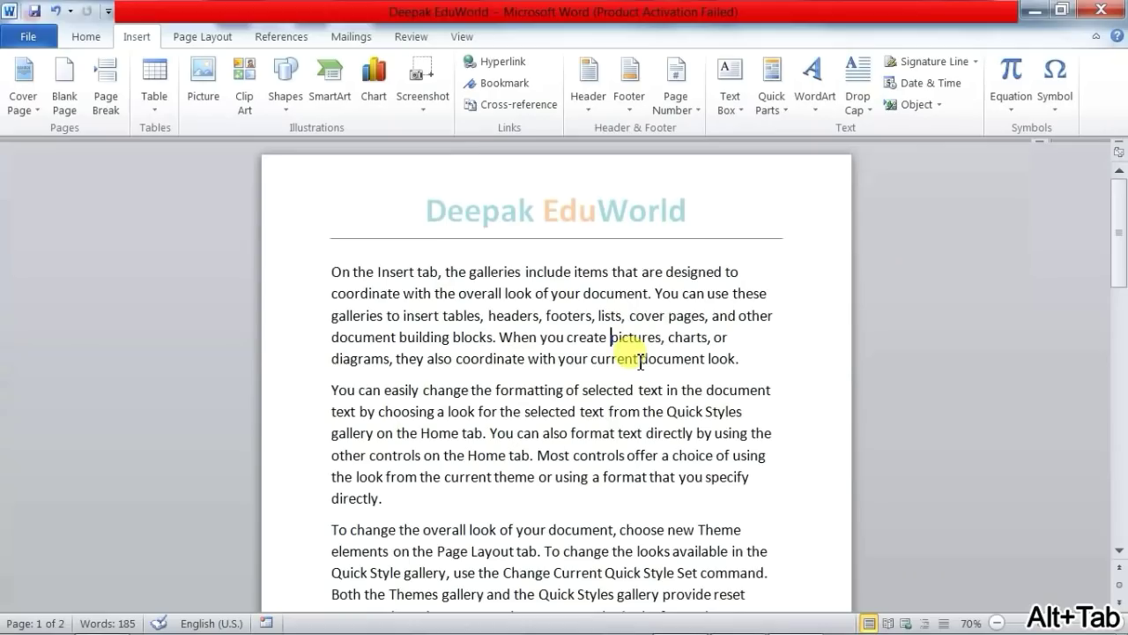
pyautogui.scroll(1, 513, 351)
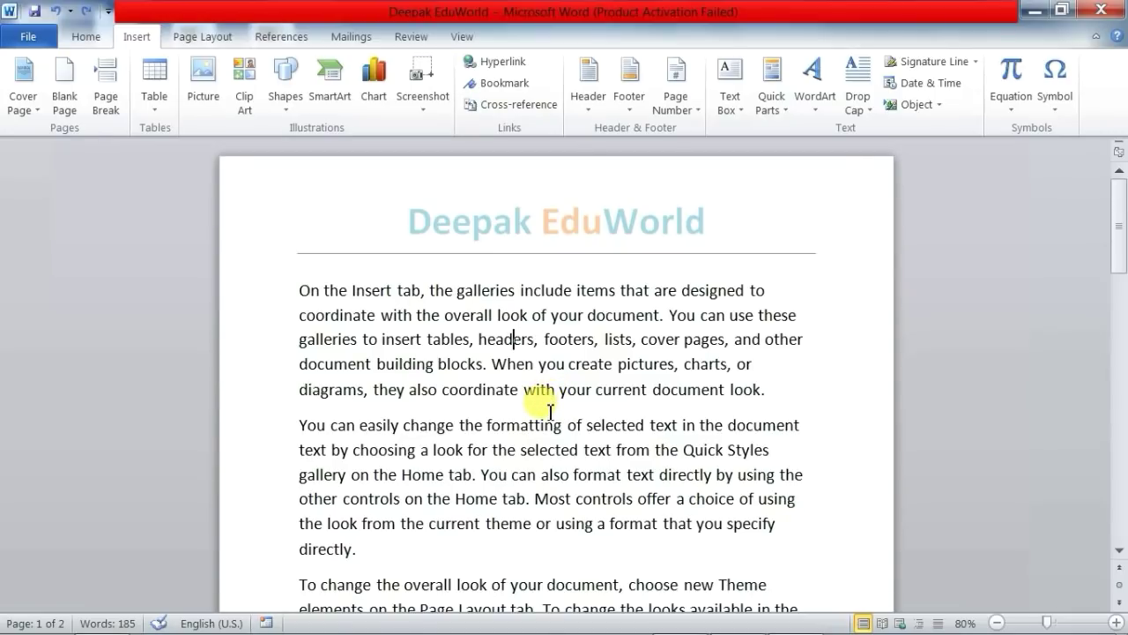
pyautogui.scroll(-3, 550, 411)
pyautogui.scroll(-2, 550, 413)
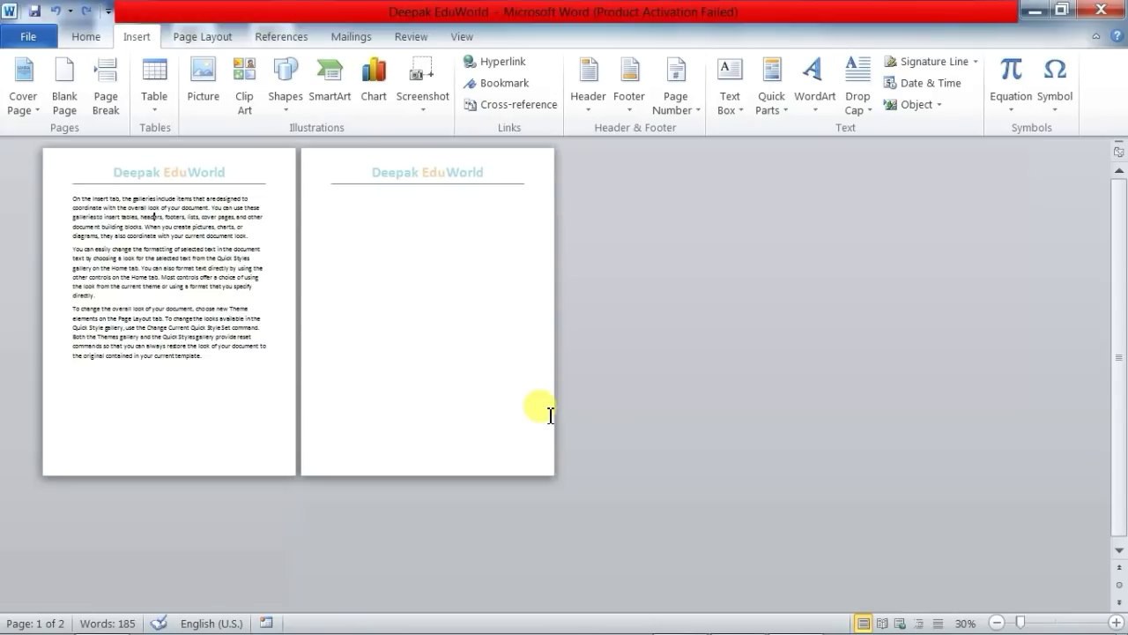
# Copy the three page-1 paragraphs and paste copies until the document reaches six pages and 1,295 words
pyautogui.moveTo(212, 357); pyautogui.dragTo(64, 205)
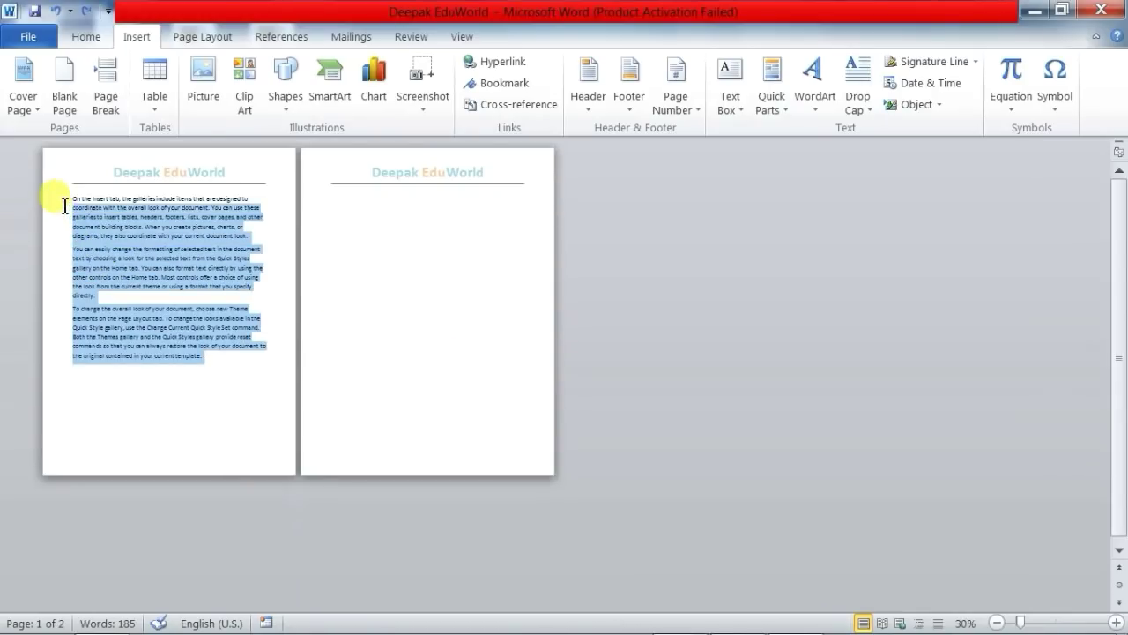
pyautogui.hotkey('ctrl', 'c')
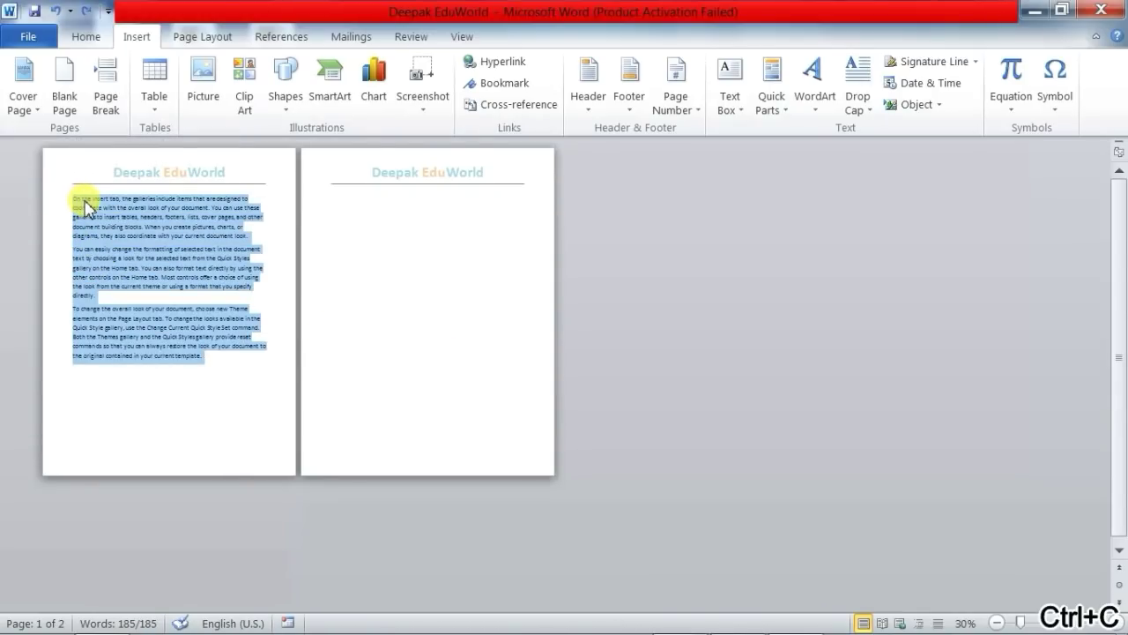
pyautogui.hotkey('ctrl', 'v')
pyautogui.hotkey('ctrl', 'v')
pyautogui.hotkey('ctrl', 'v')
pyautogui.hotkey('ctrl', 'v')
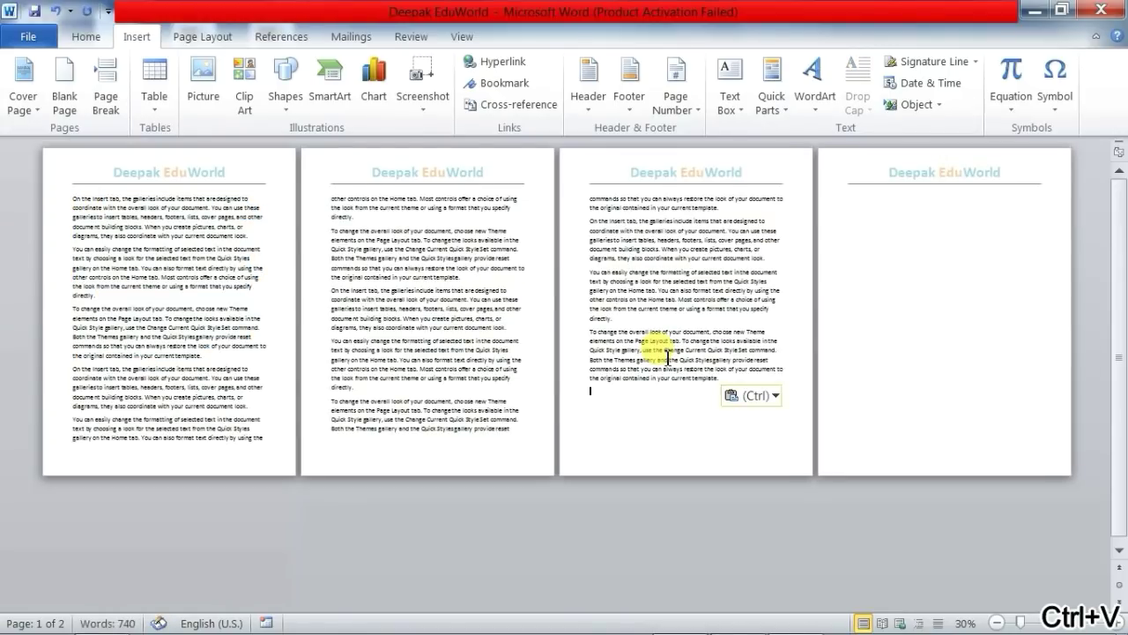
pyautogui.hotkey('ctrl', 'v')
pyautogui.hotkey('ctrl', 'v')
pyautogui.hotkey('ctrl', 'v')
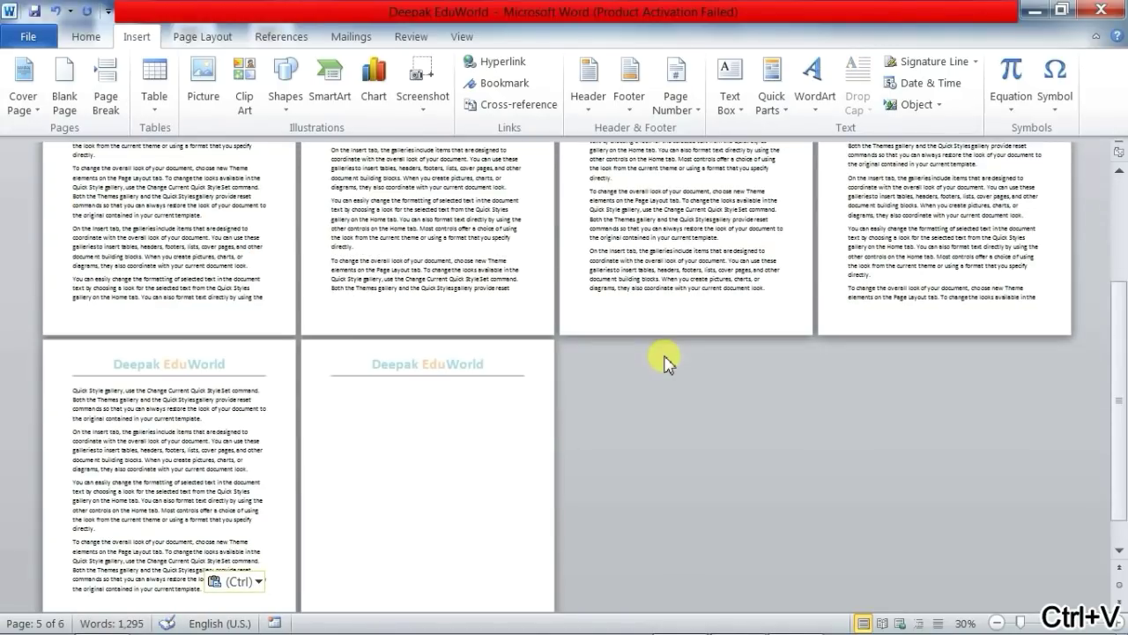
pyautogui.scroll(-2, 443, 386)
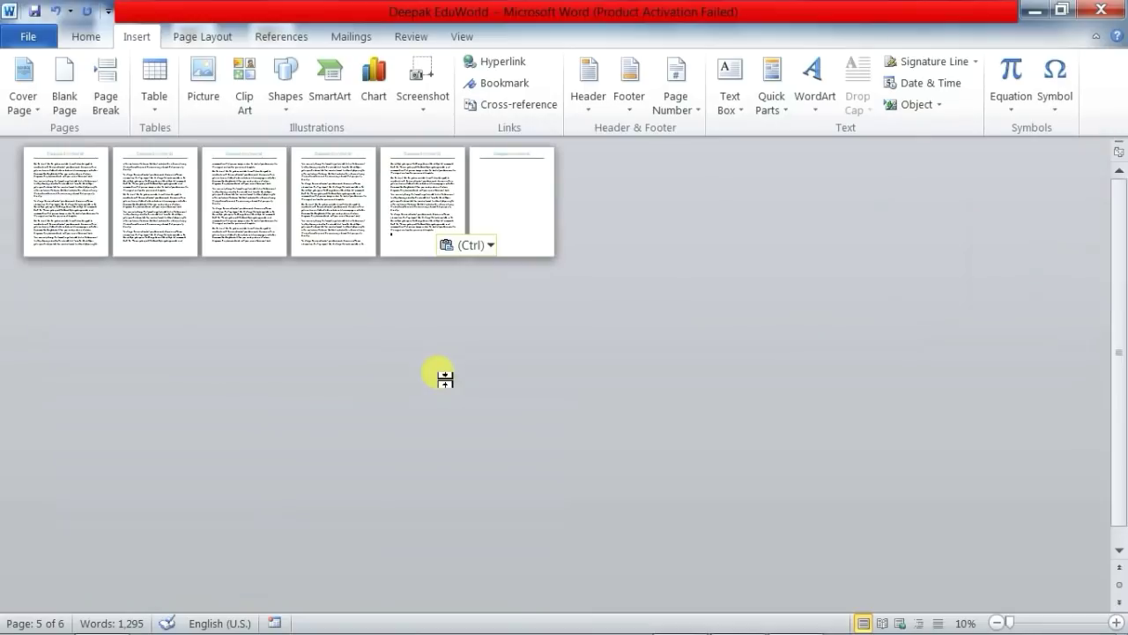
pyautogui.scroll(1, 443, 386)
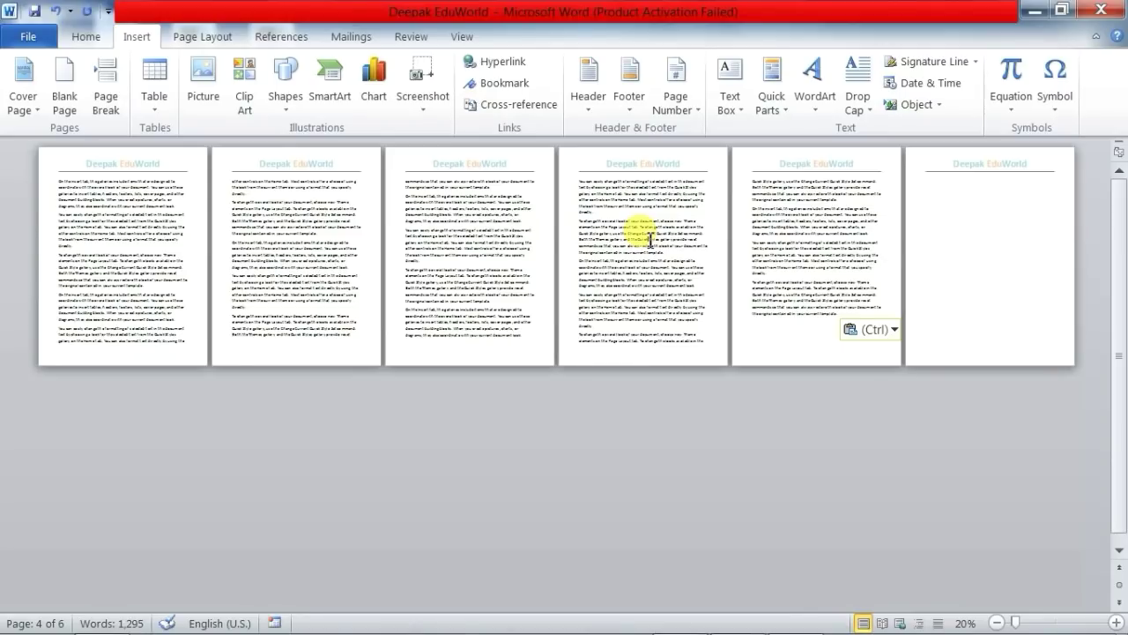
pyautogui.click(493, 291)
pyautogui.press('ctrl')
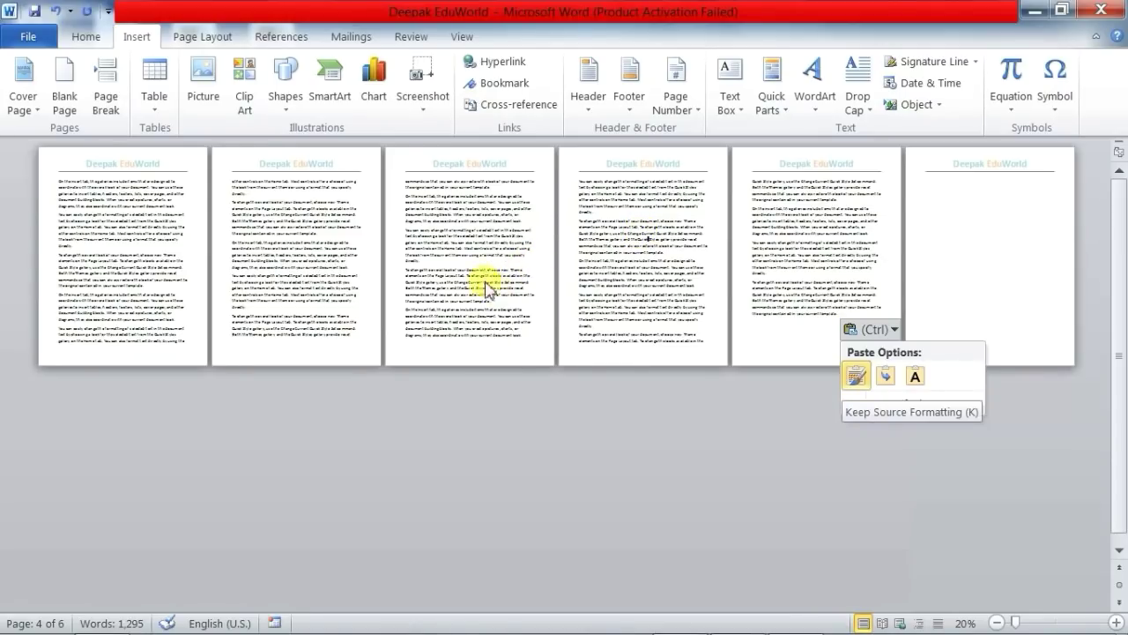
pyautogui.scroll(7, 461, 259)
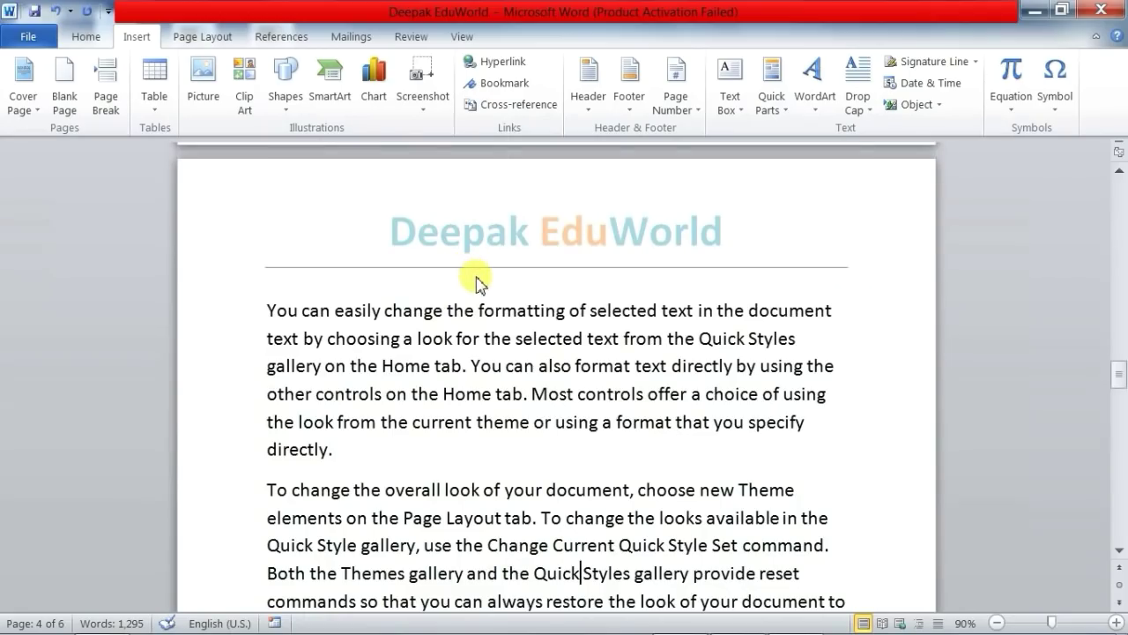
pyautogui.scroll(-7, 476, 282)
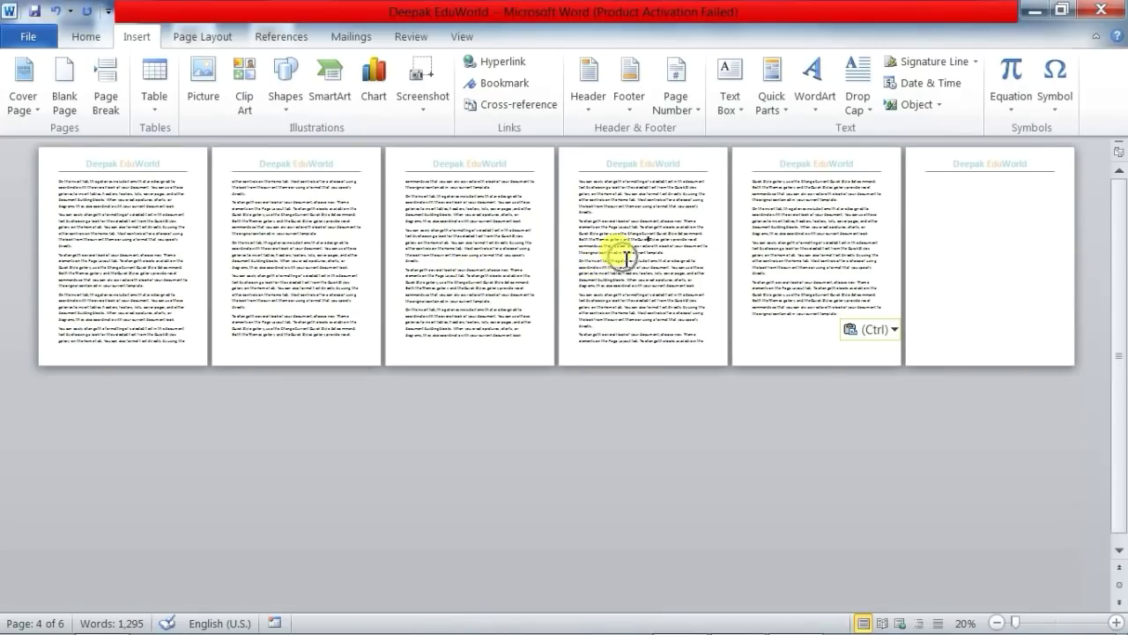
# Insert the Motion design from the Built-In cover page gallery as the first page
pyautogui.click(29, 110)
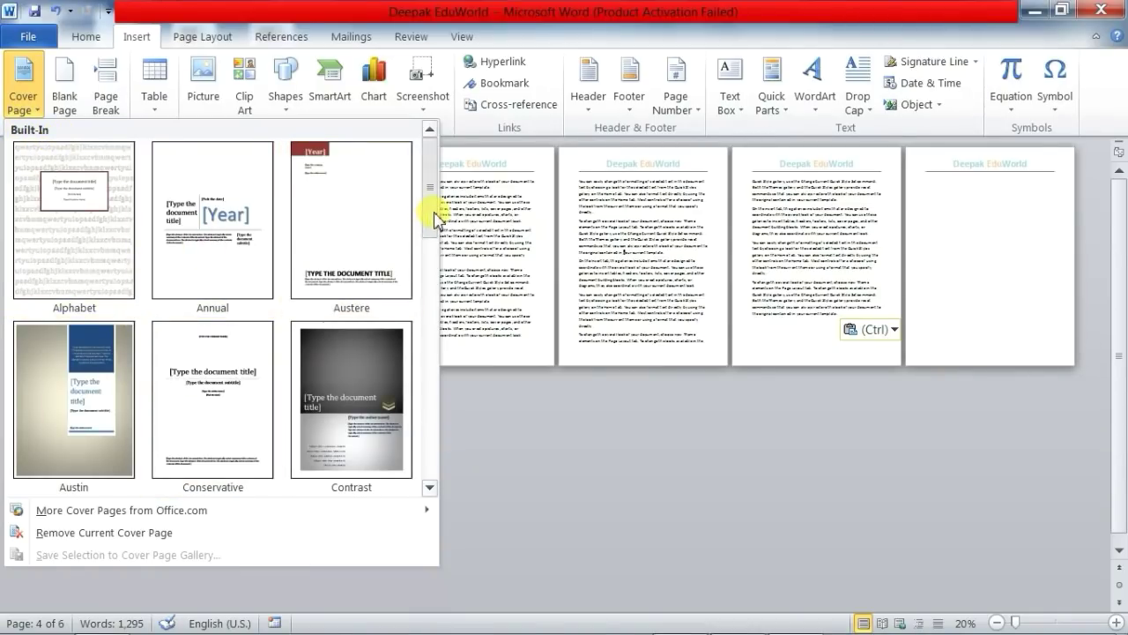
pyautogui.moveTo(432, 217); pyautogui.dragTo(436, 227)
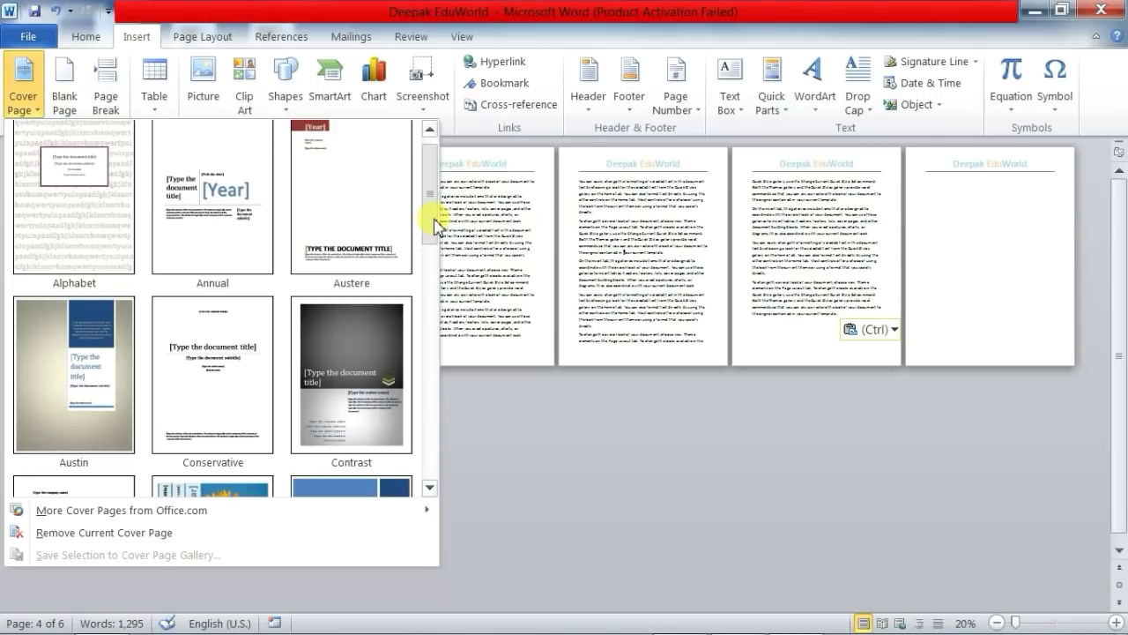
pyautogui.moveTo(434, 224); pyautogui.dragTo(438, 234)
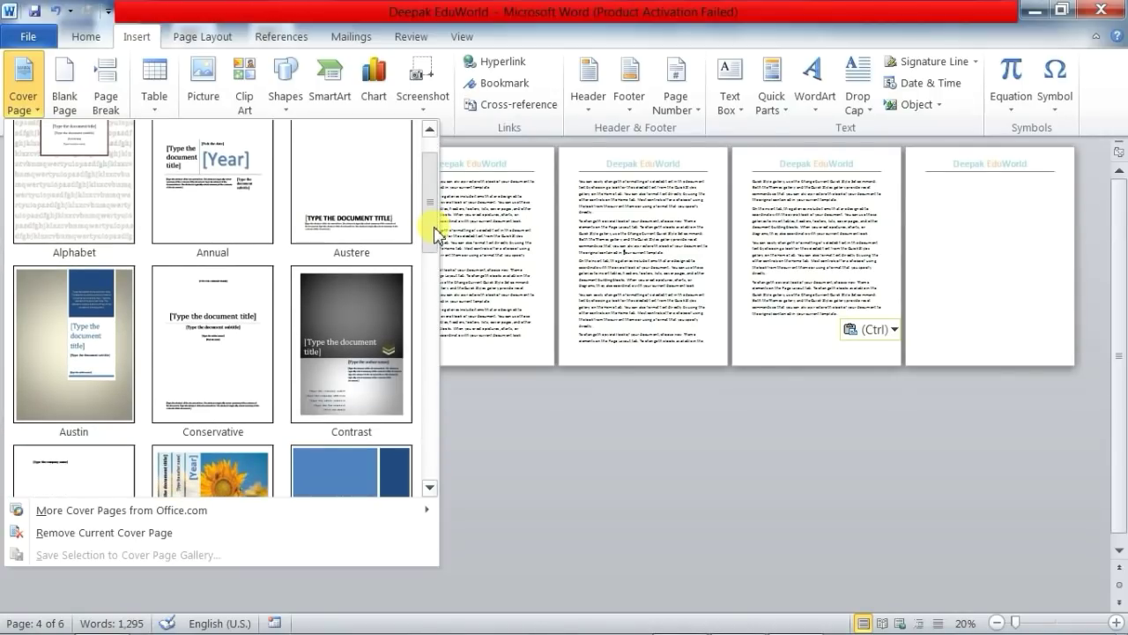
pyautogui.click(480, 213)
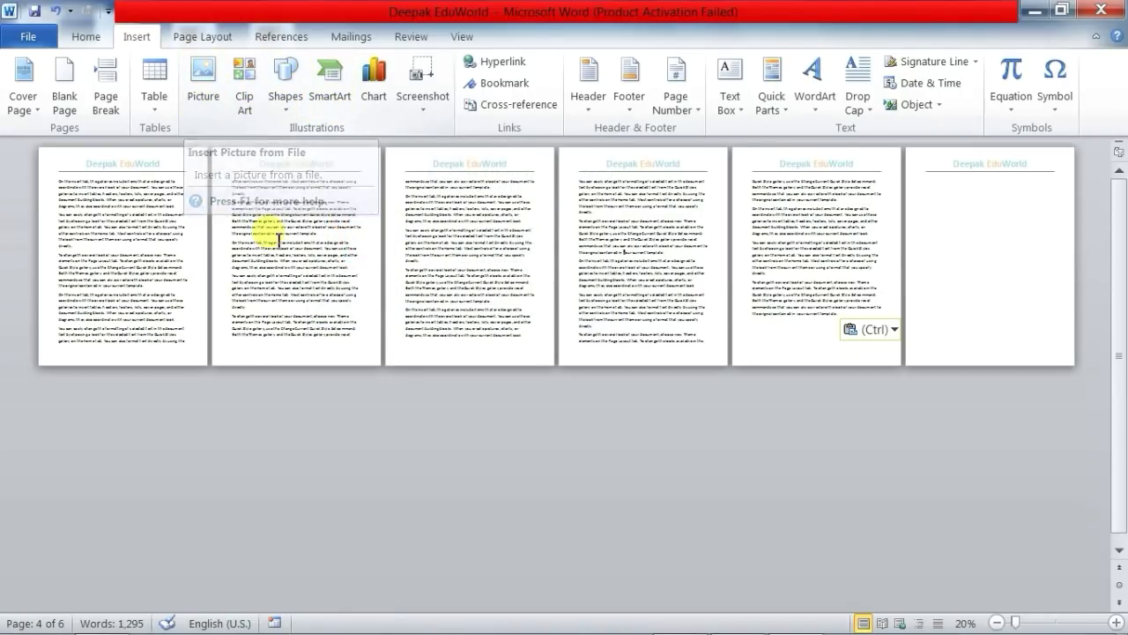
pyautogui.click(28, 107)
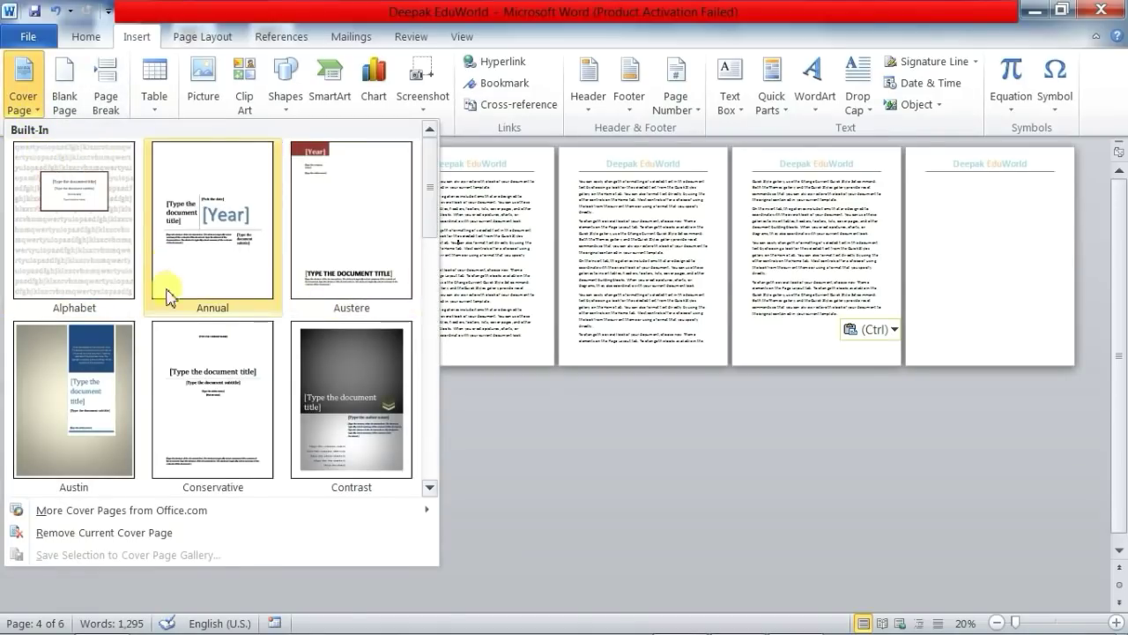
pyautogui.moveTo(433, 201); pyautogui.dragTo(438, 326)
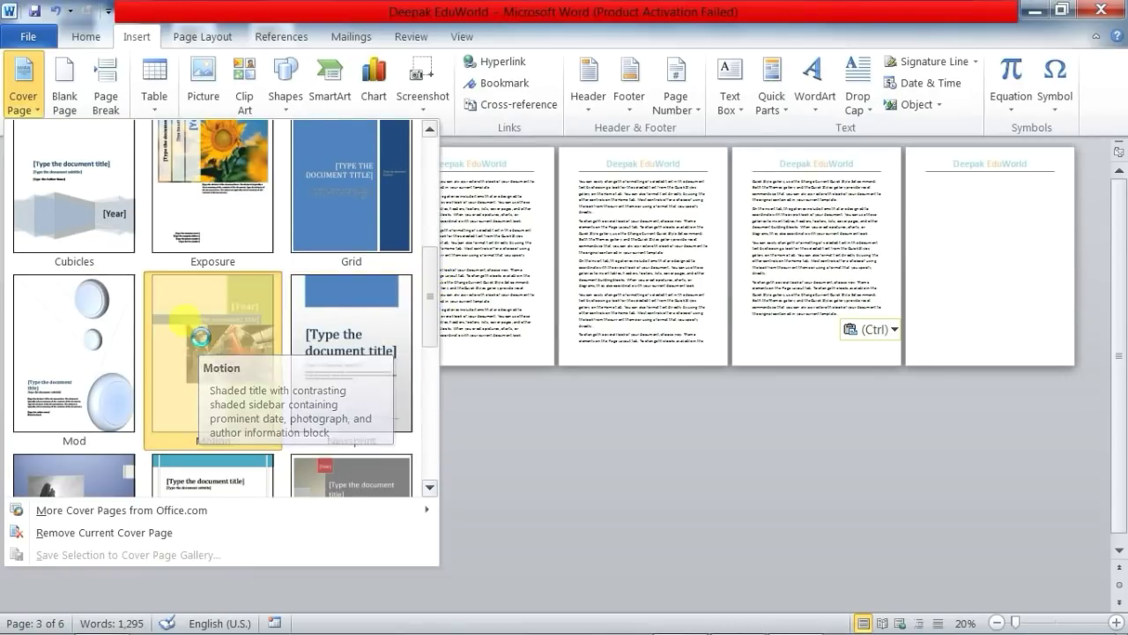
pyautogui.click(201, 342)
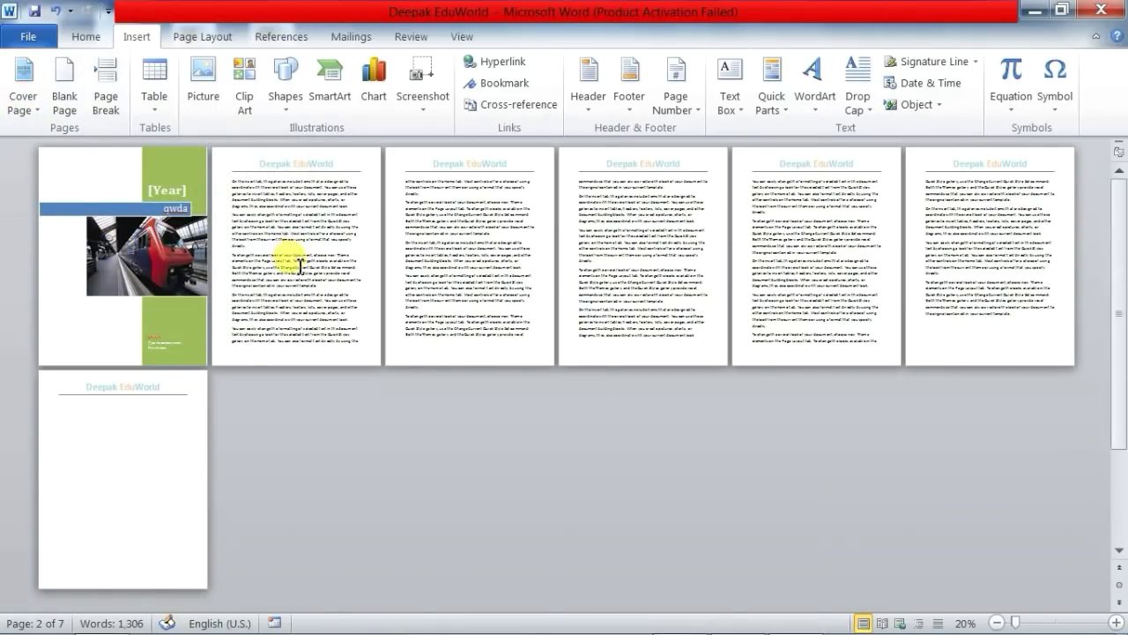
# Set the cover page's Year field to 2017 using its calendar
pyautogui.keyDown('ctrl'); pyautogui.scroll(3, 295, 254); pyautogui.keyUp('ctrl')
pyautogui.keyDown('ctrl'); pyautogui.scroll(1, 414, 273); pyautogui.keyUp('ctrl')
pyautogui.keyDown('ctrl'); pyautogui.scroll(2, 498, 297); pyautogui.keyUp('ctrl')
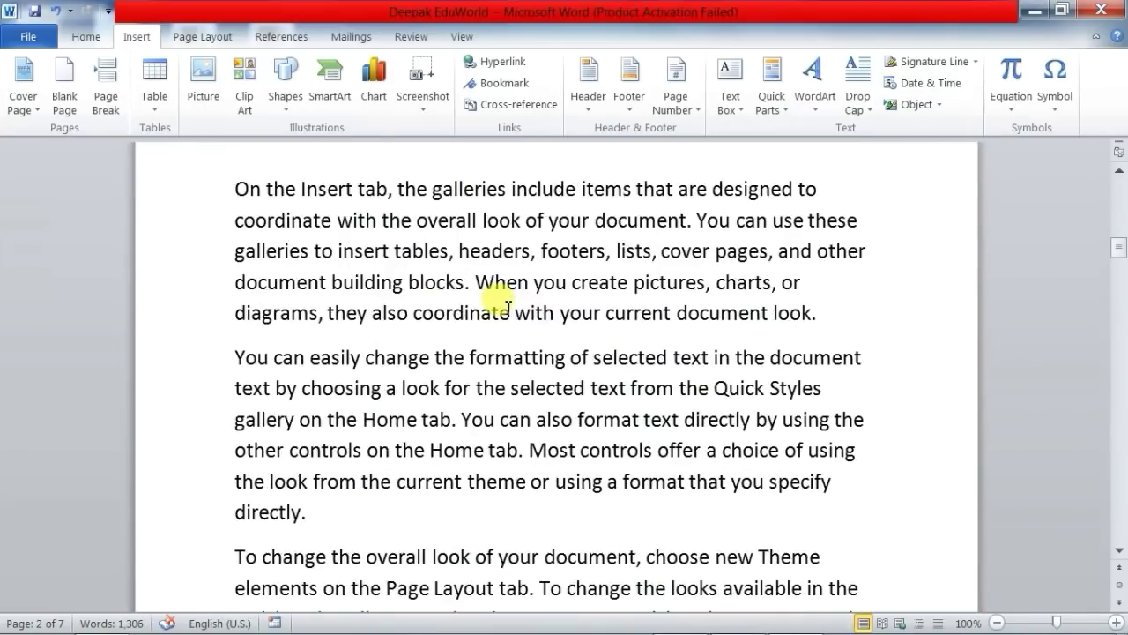
pyautogui.keyDown('ctrl'); pyautogui.scroll(2, 503, 294); pyautogui.keyUp('ctrl')
pyautogui.keyDown('ctrl'); pyautogui.scroll(-1, 507, 310); pyautogui.keyUp('ctrl')
pyautogui.keyDown('ctrl'); pyautogui.scroll(-3, 506, 317); pyautogui.keyUp('ctrl')
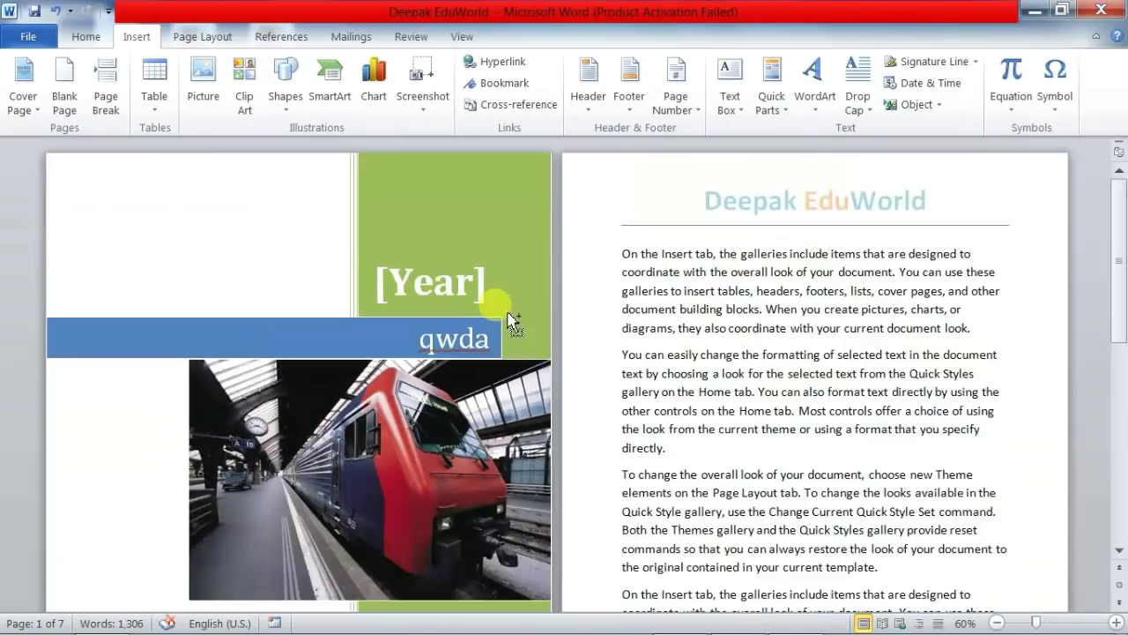
pyautogui.keyDown('ctrl'); pyautogui.scroll(1, 499, 302); pyautogui.keyUp('ctrl')
pyautogui.keyDown('ctrl'); pyautogui.scroll(1, 496, 297); pyautogui.keyUp('ctrl')
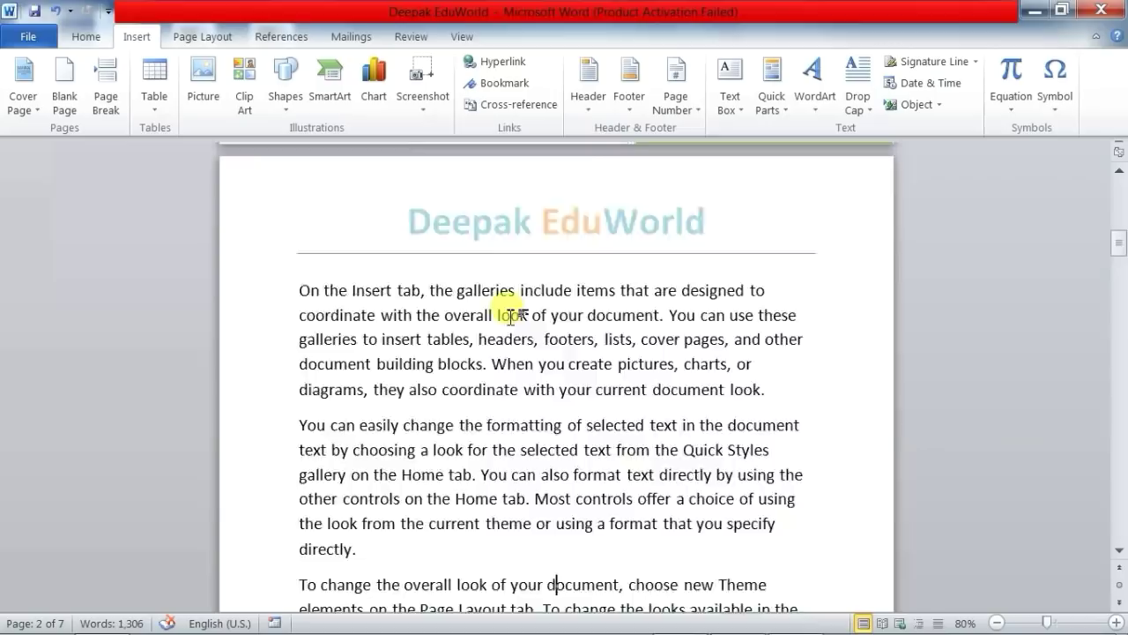
pyautogui.scroll(5, 483, 315)
pyautogui.scroll(3, 547, 300)
pyautogui.scroll(-4, 793, 317)
pyautogui.scroll(-2, 766, 326)
pyautogui.scroll(5, 763, 335)
pyautogui.scroll(3, 764, 335)
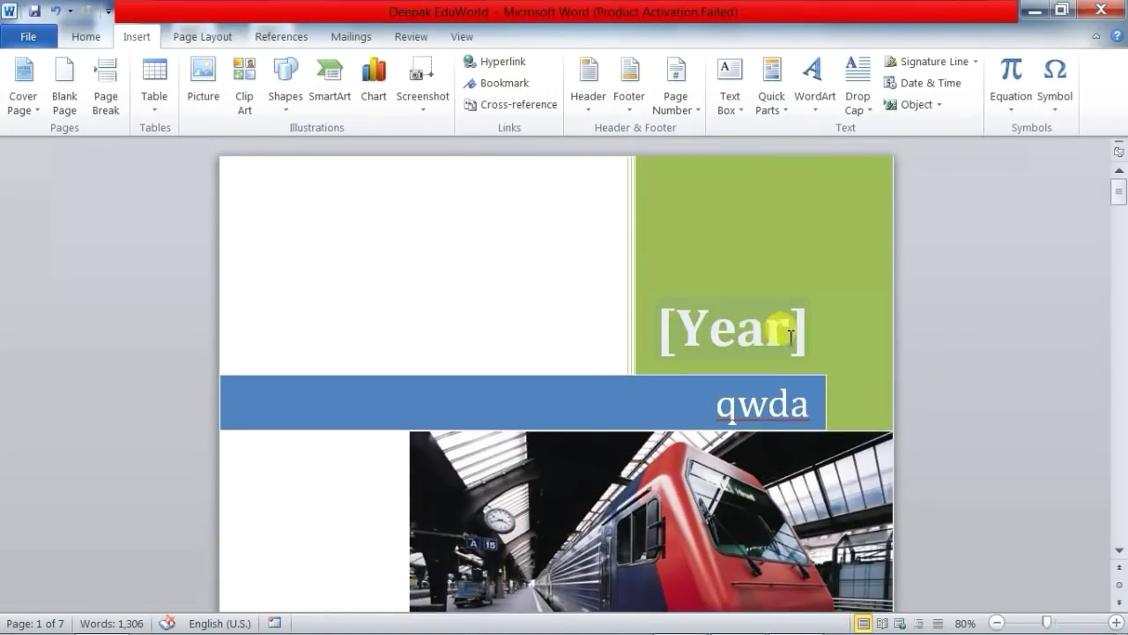
pyautogui.click(751, 339)
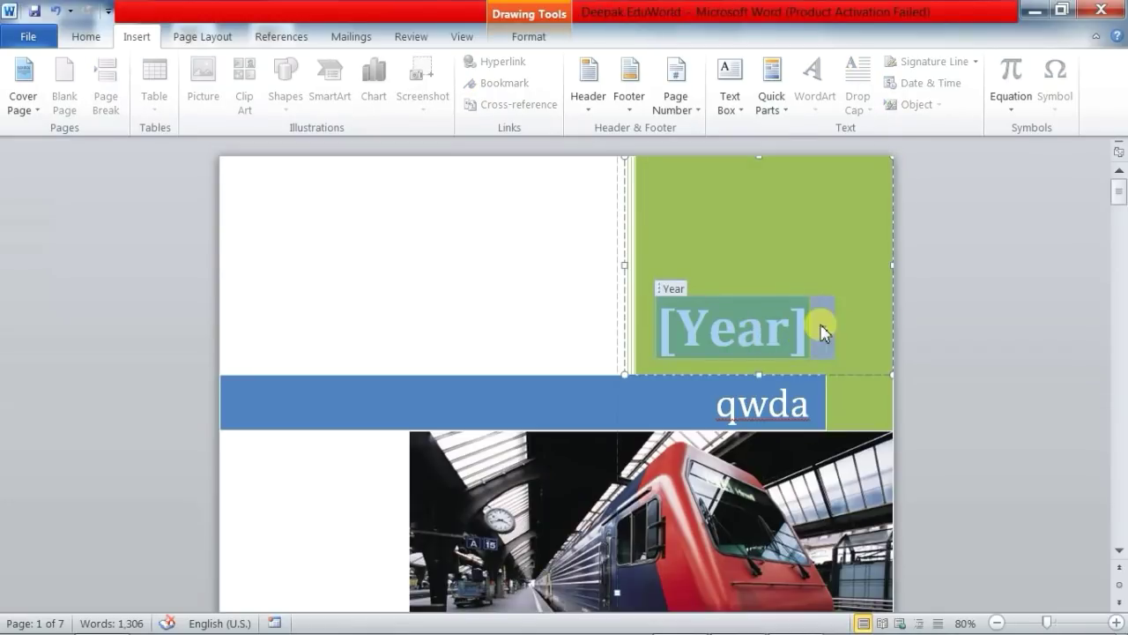
pyautogui.click(822, 327)
pyautogui.click(693, 427)
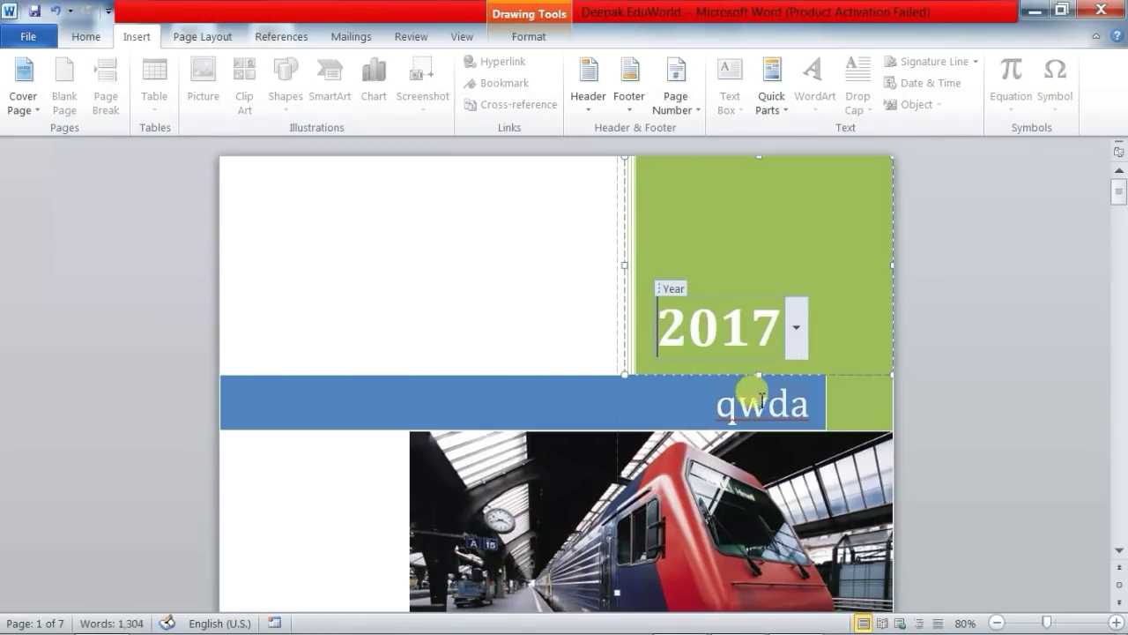
# Replace the cover title 'qwda' with 'Ms word'
pyautogui.moveTo(682, 403); pyautogui.dragTo(820, 410)
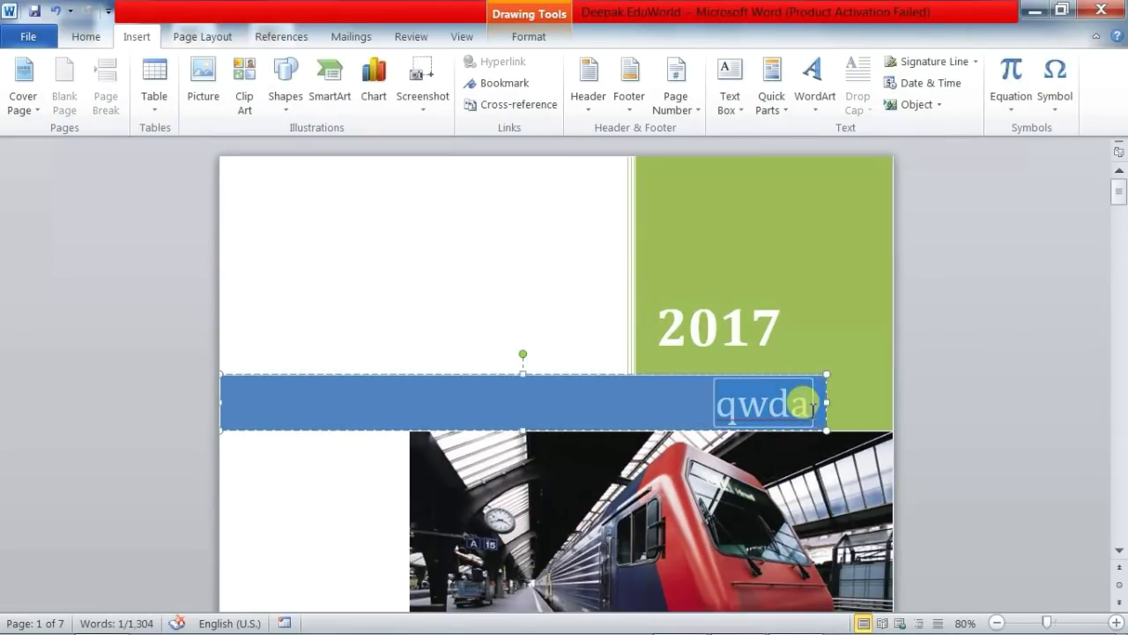
pyautogui.click(712, 404)
pyautogui.moveTo(719, 404); pyautogui.dragTo(817, 409)
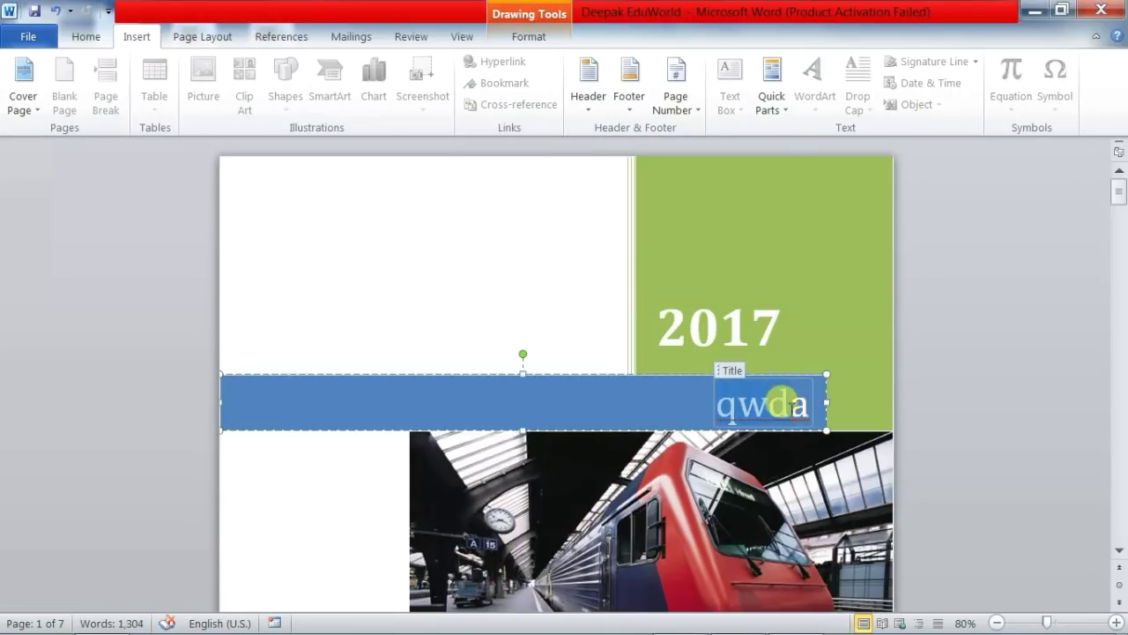
pyautogui.write('Ms wor')
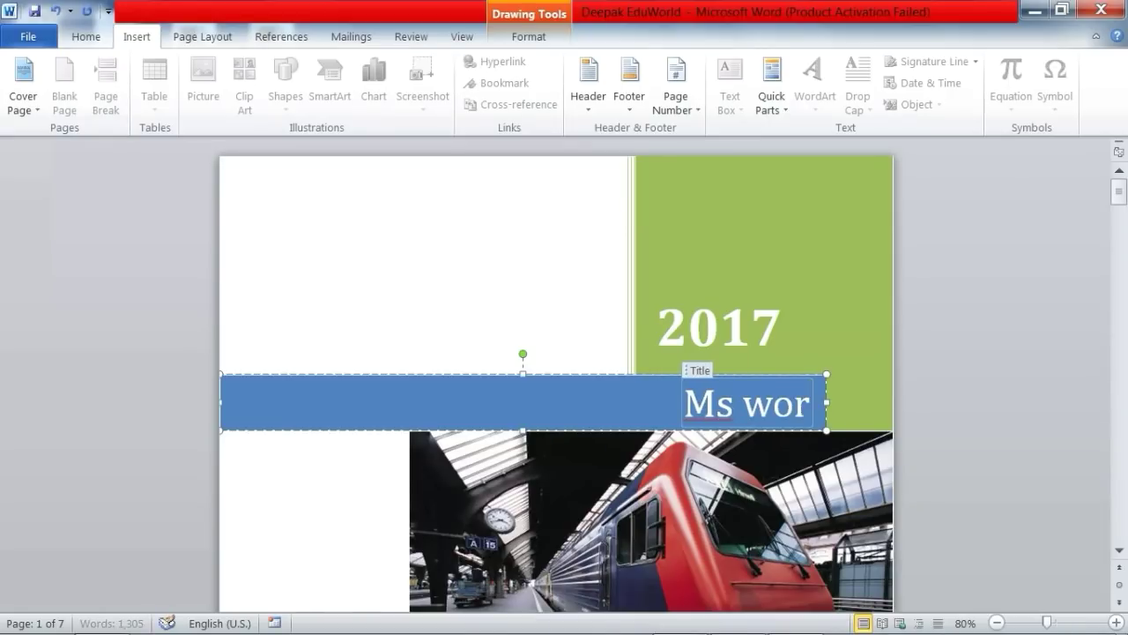
pyautogui.write('d')
# Stretch the train photo leftward to the page edge so it spans the full width
pyautogui.scroll(-2, 864, 451)
pyautogui.scroll(-2, 793, 432)
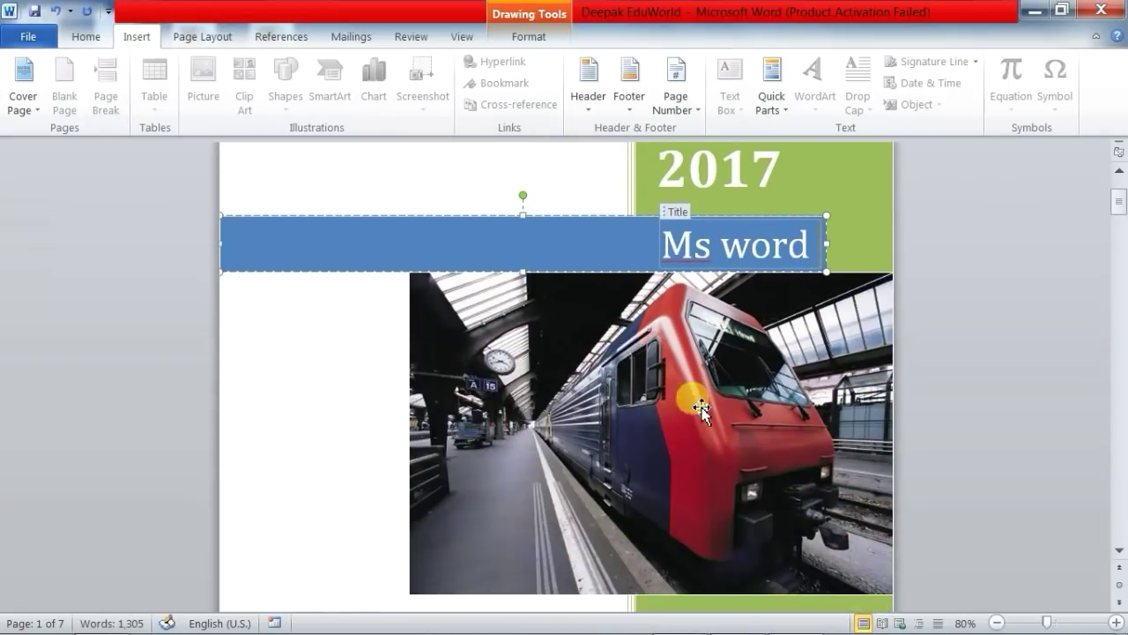
pyautogui.scroll(-2, 727, 449)
pyautogui.click(527, 358)
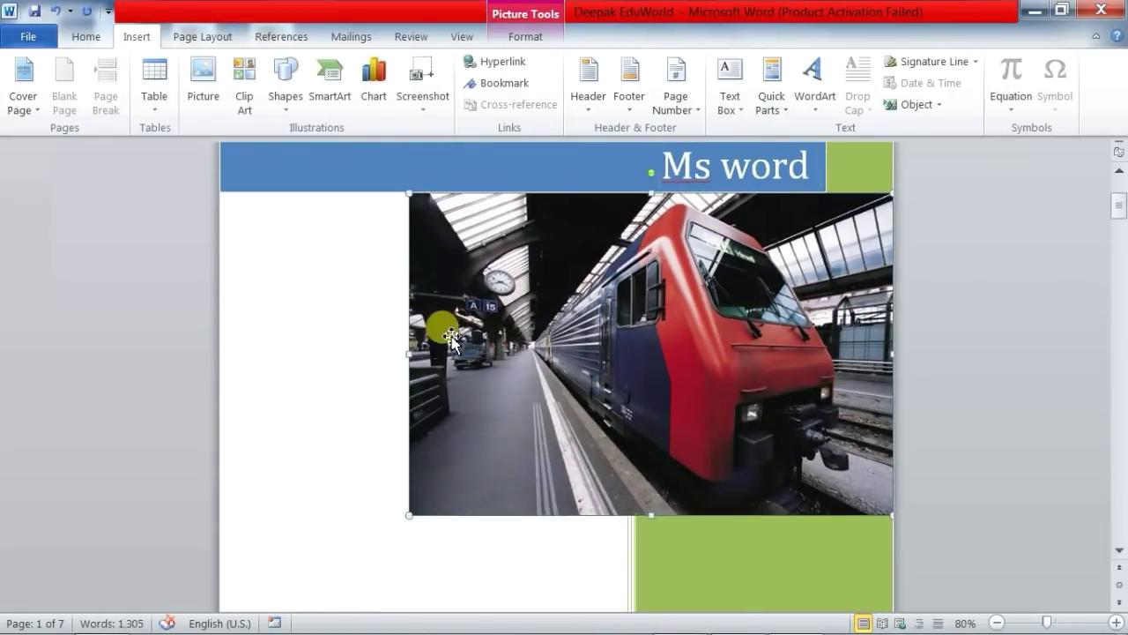
pyautogui.moveTo(401, 355); pyautogui.dragTo(222, 327)
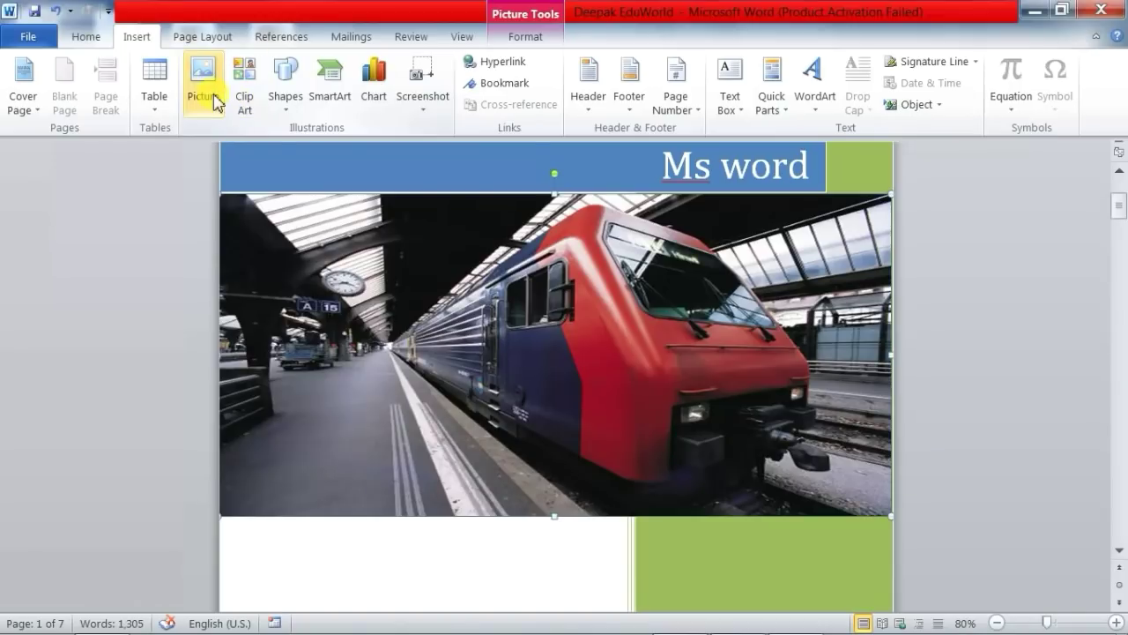
pyautogui.scroll(-3, 725, 403)
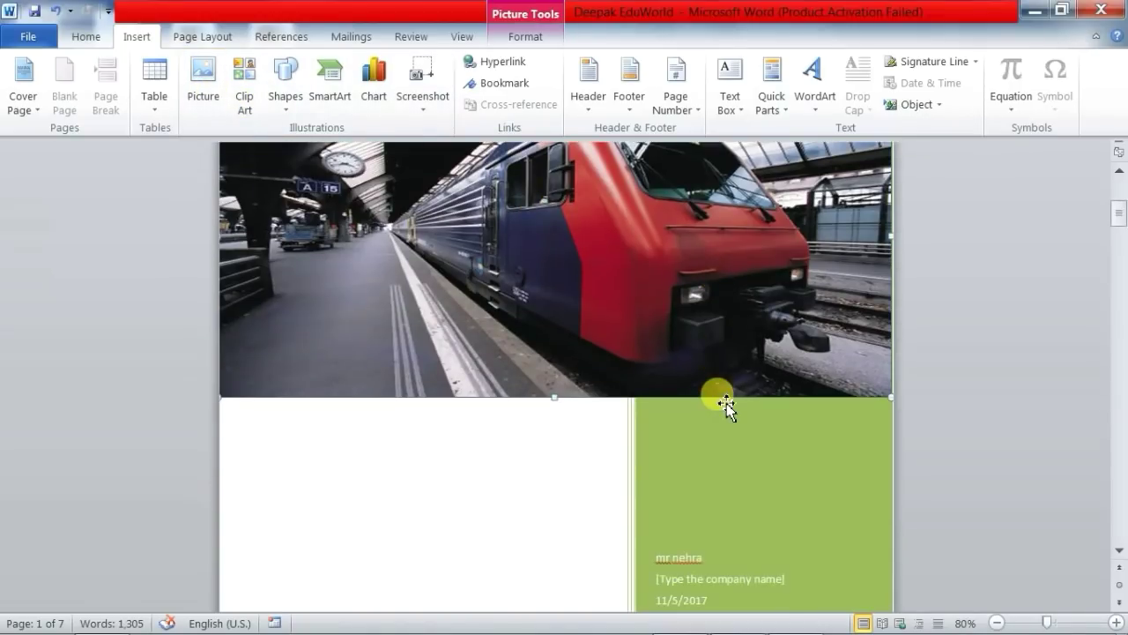
pyautogui.scroll(-3, 728, 403)
pyautogui.click(667, 398)
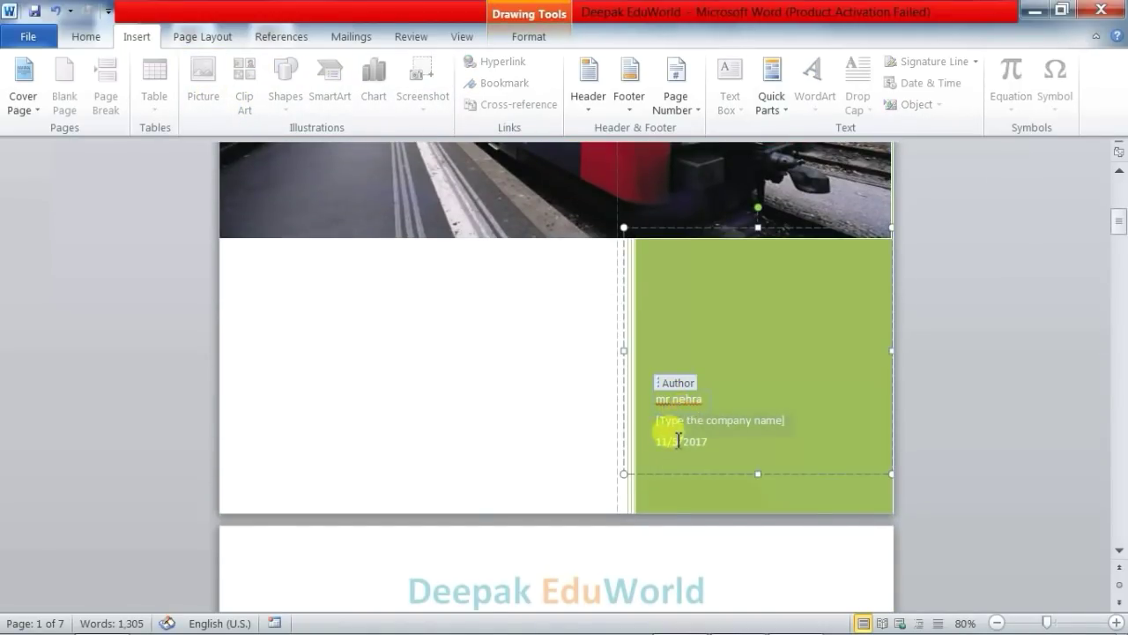
pyautogui.hotkey('ctrl', 'Home')
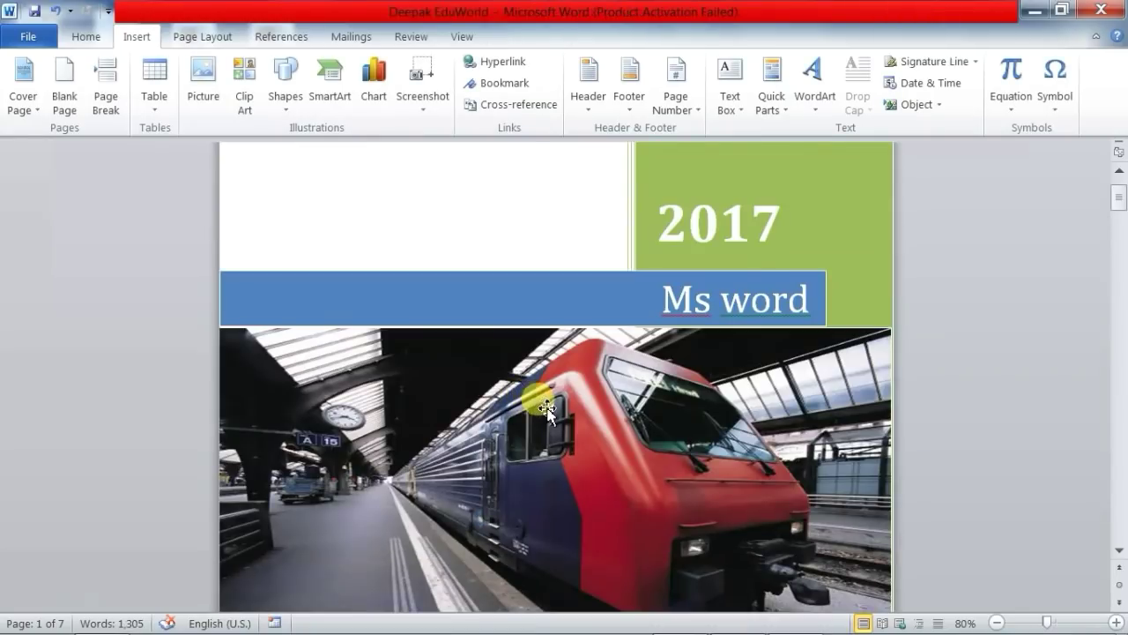
# Zoom out to 30% to see all seven pages side by side as thumbnails
pyautogui.keyDown('ctrl'); pyautogui.scroll(-3, 538, 312); pyautogui.keyUp('ctrl')
pyautogui.keyDown('ctrl'); pyautogui.scroll(-2, 669, 380); pyautogui.keyUp('ctrl')
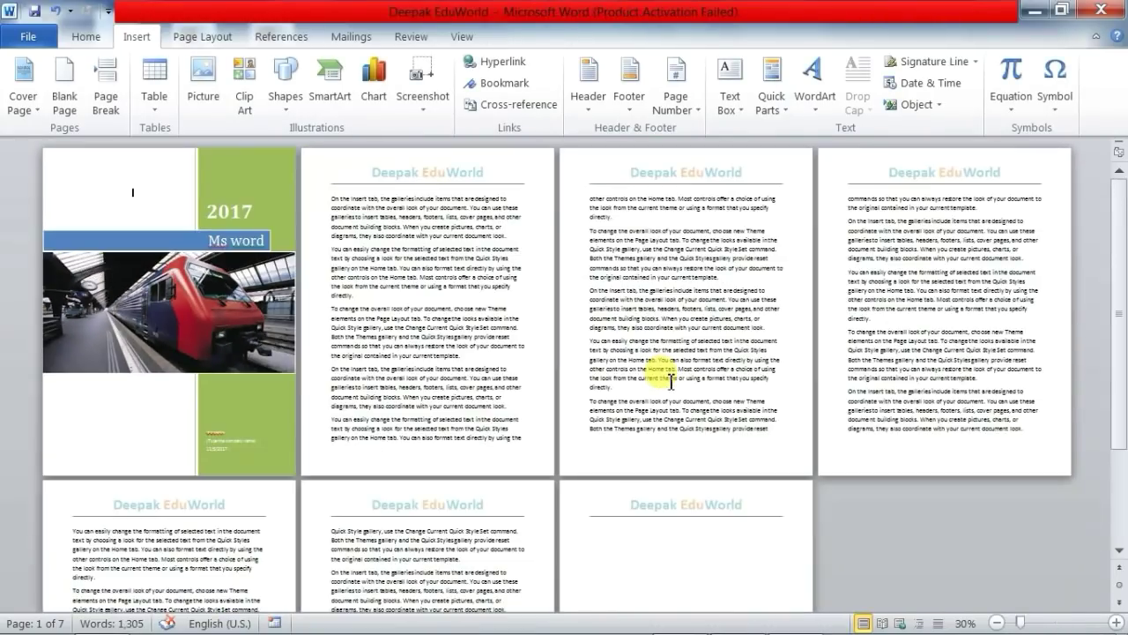
pyautogui.moveTo(216, 300); pyautogui.dragTo(179, 302)
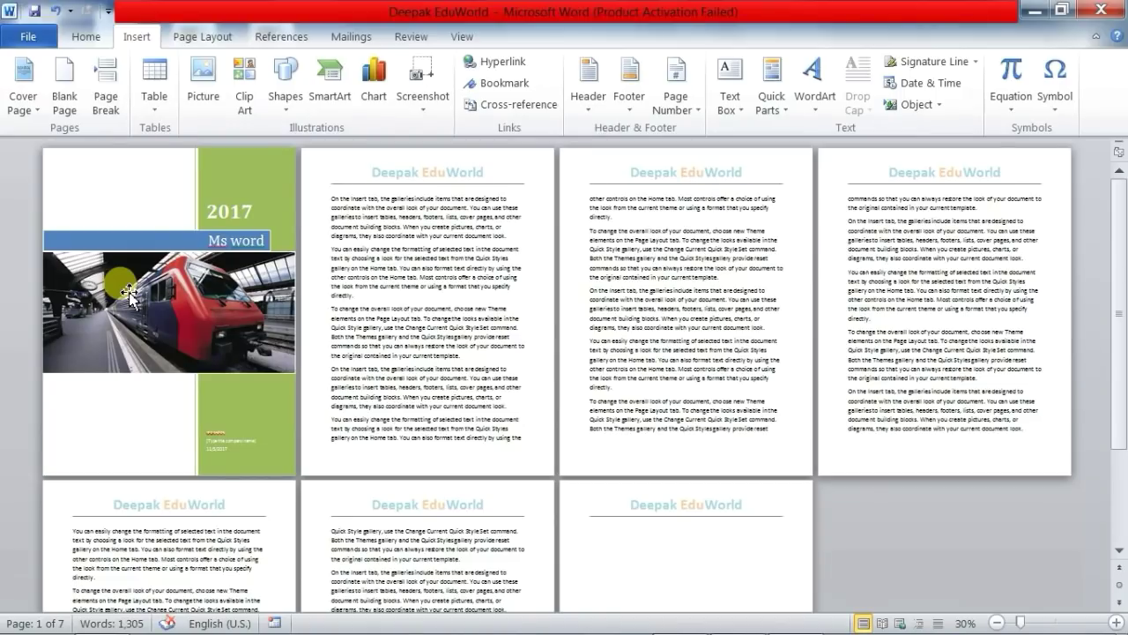
pyautogui.click(26, 102)
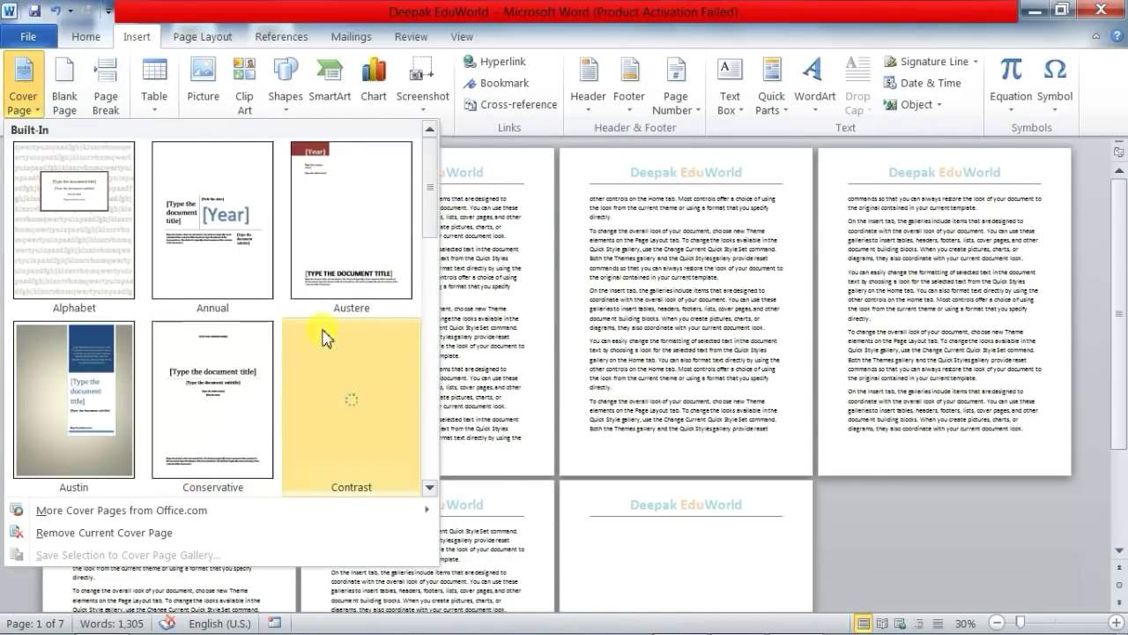
# Apply the Annual cover design, then remove the current cover page
pyautogui.click(220, 221)
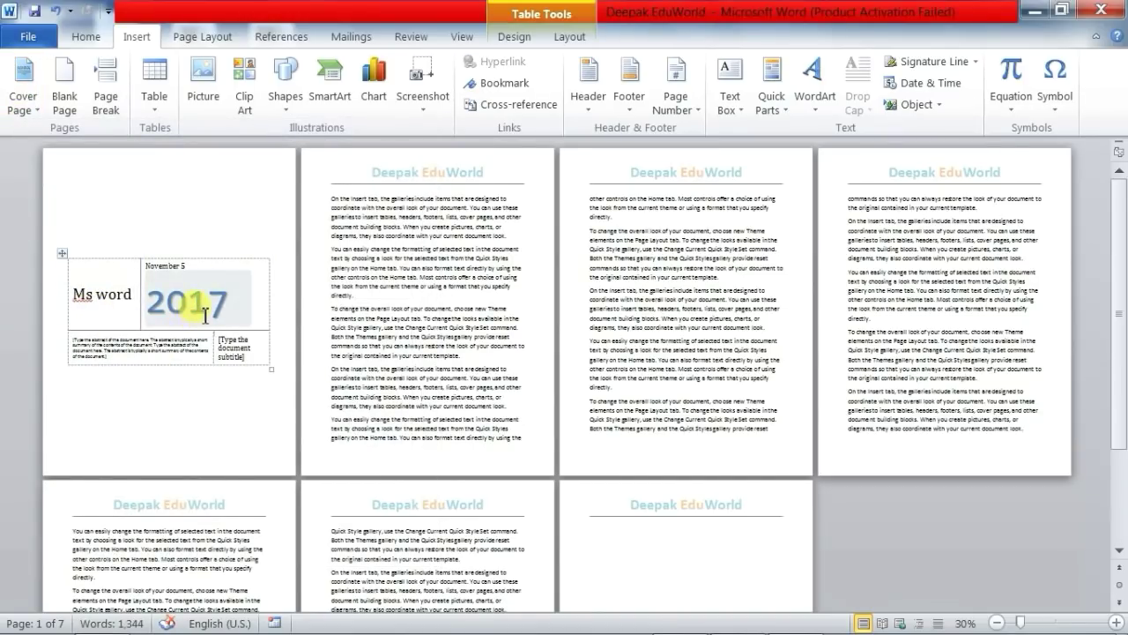
pyautogui.click(389, 318)
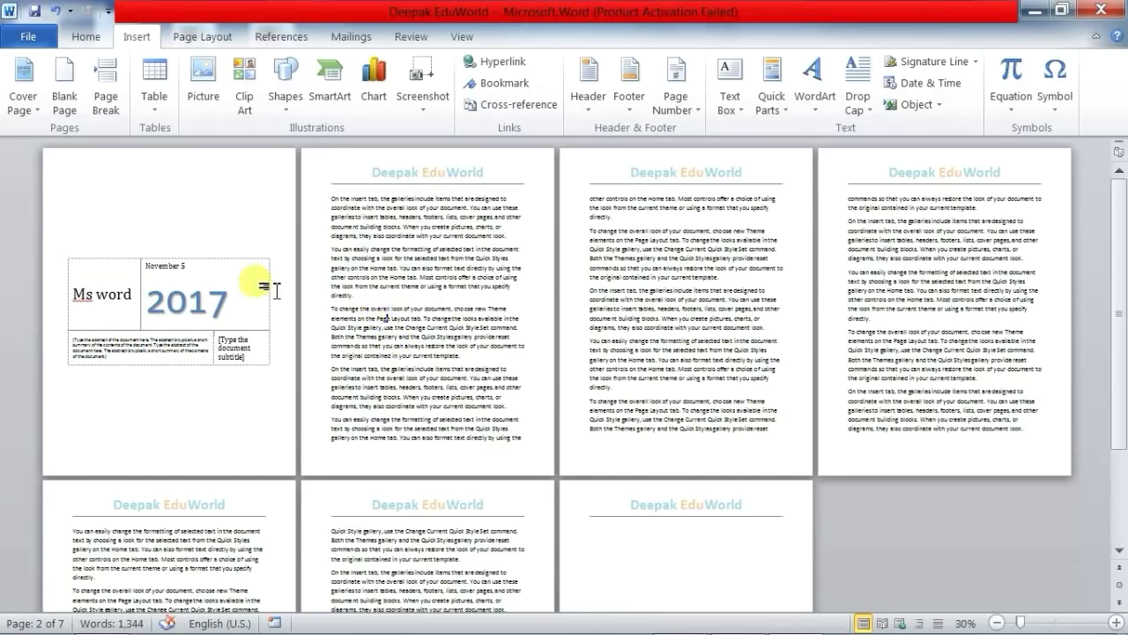
pyautogui.click(23, 98)
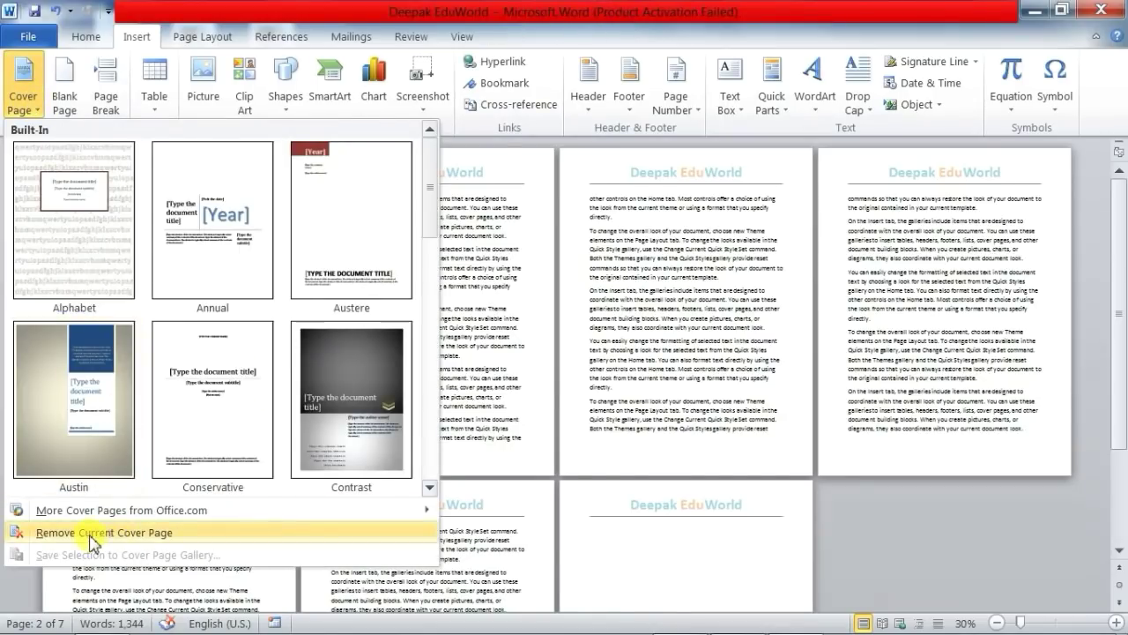
pyautogui.click(164, 532)
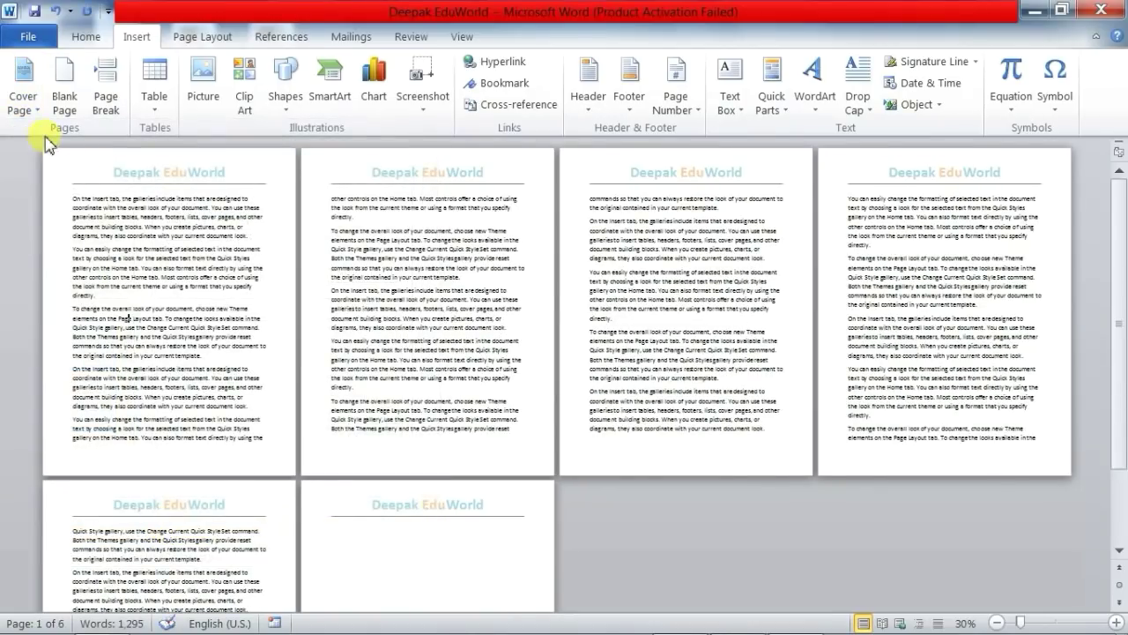
# Open and dismiss the cover page gallery twice without inserting a design
pyautogui.click(25, 99)
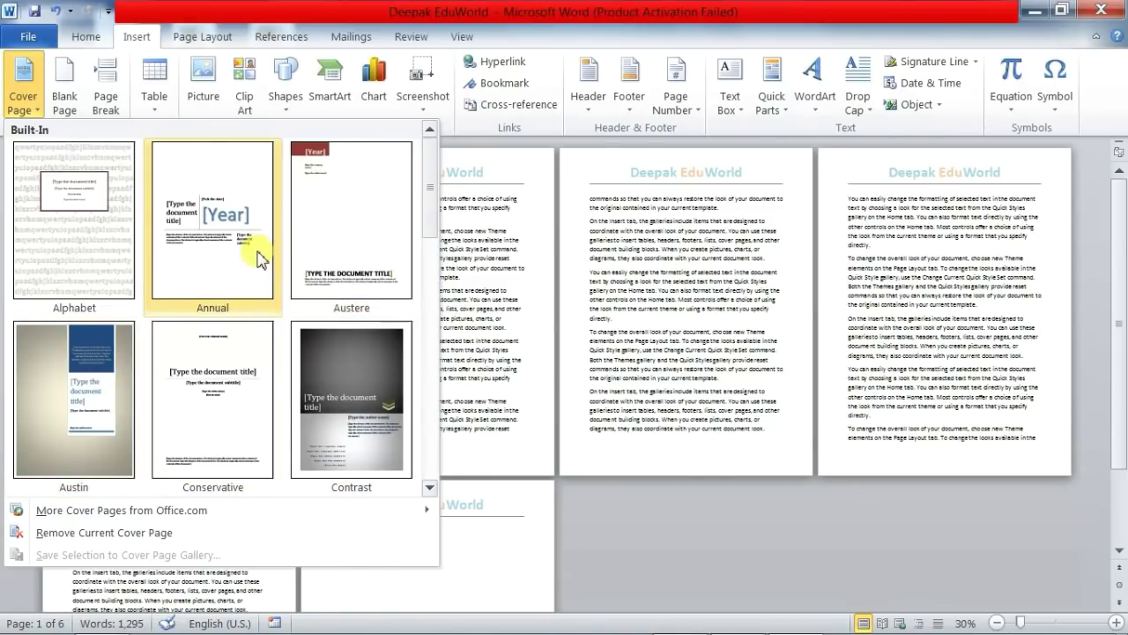
pyautogui.click(499, 231)
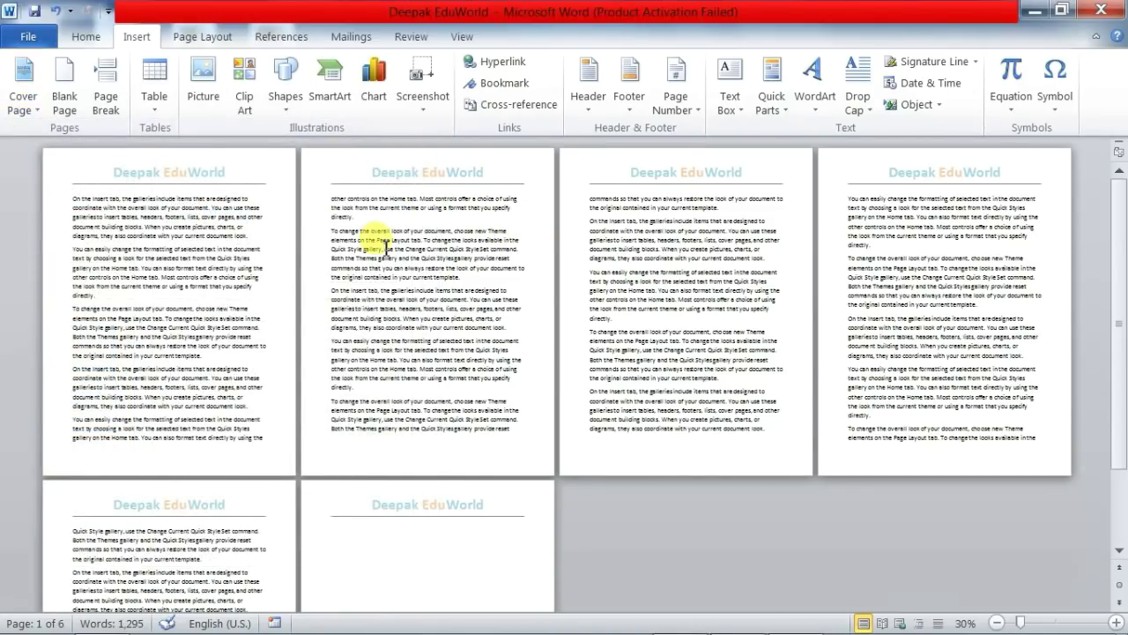
pyautogui.click(22, 98)
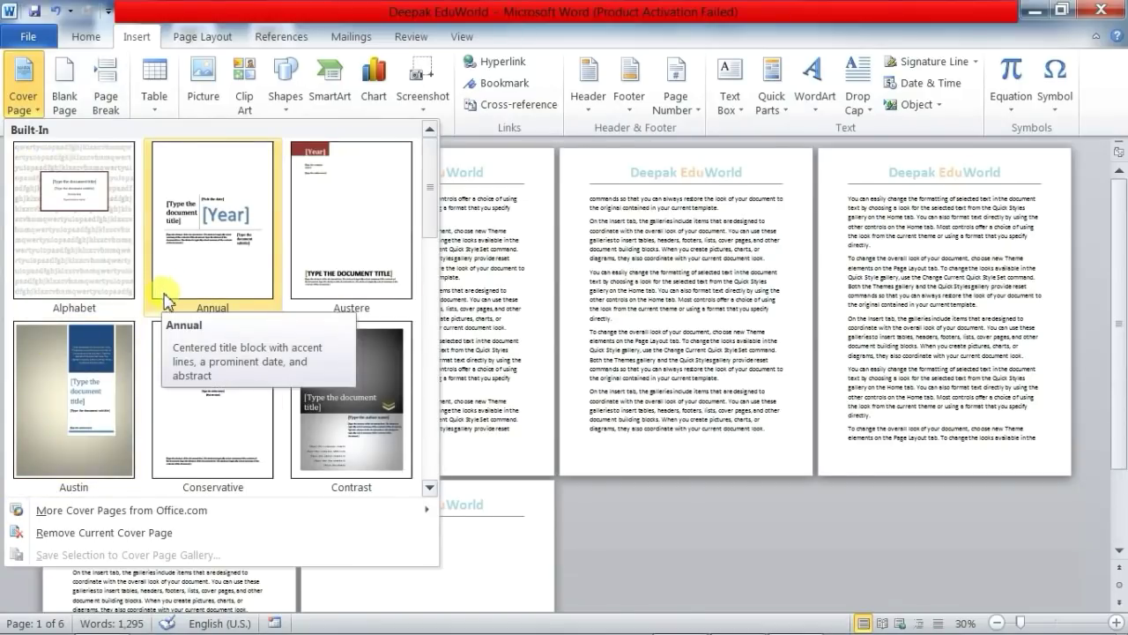
pyautogui.click(459, 250)
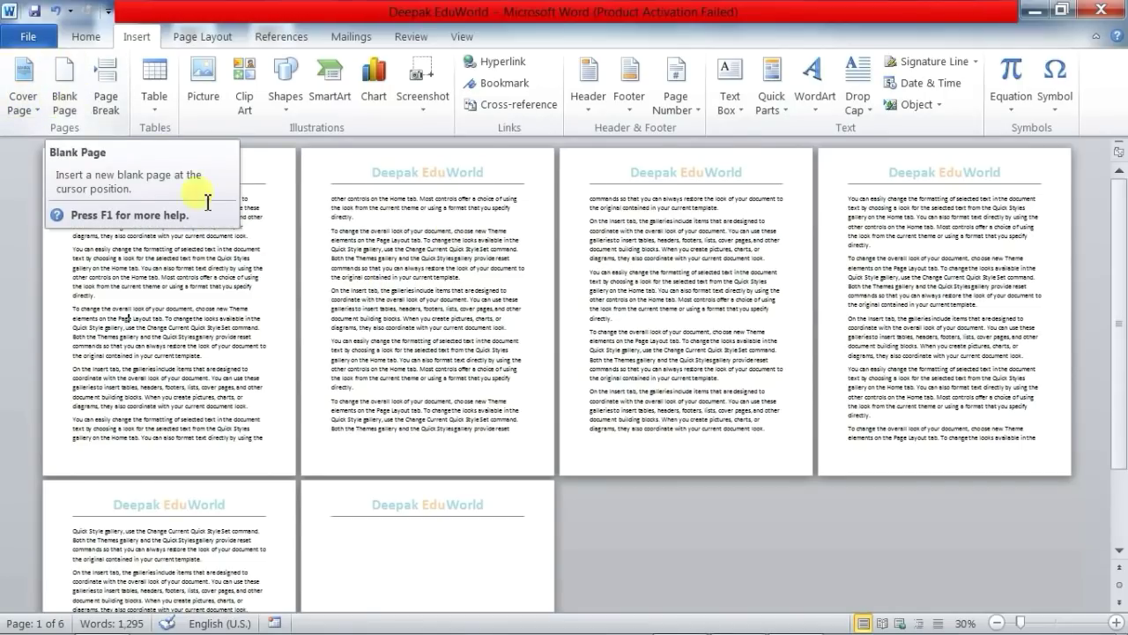
# Insert two blank pages at points in the body text, growing the document to nine pages
pyautogui.click(376, 307)
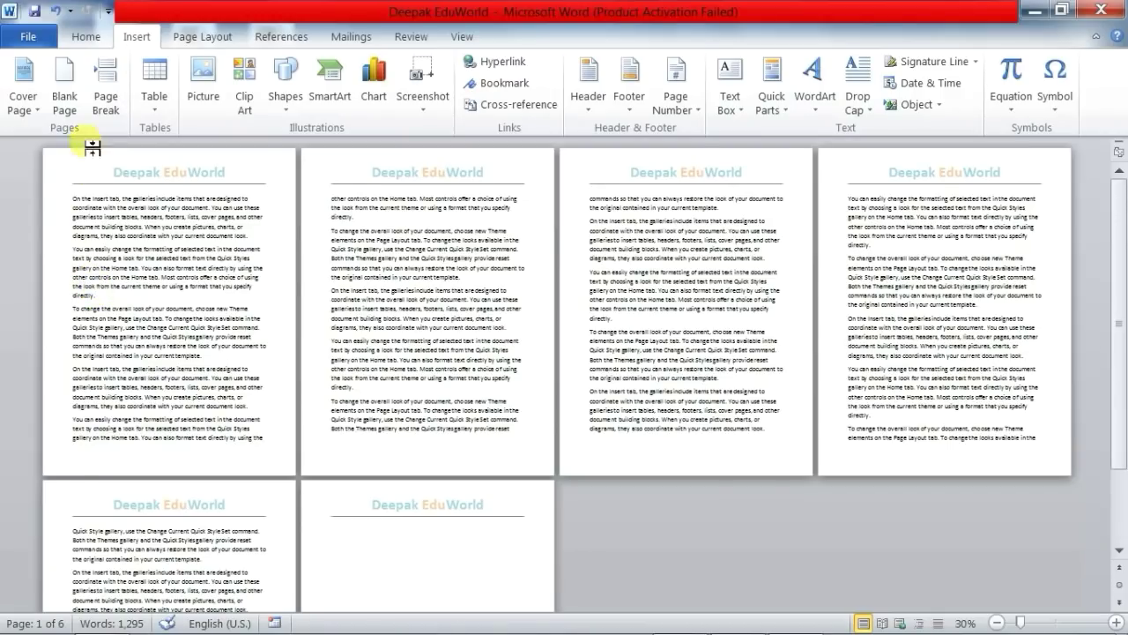
pyautogui.click(69, 102)
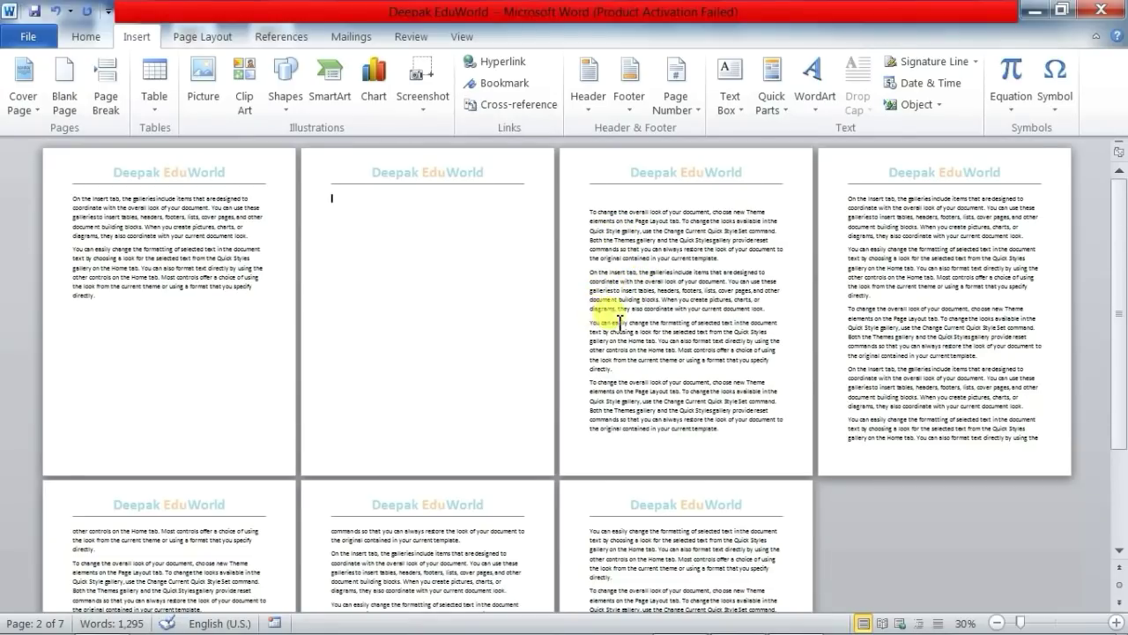
pyautogui.scroll(-1, 621, 374)
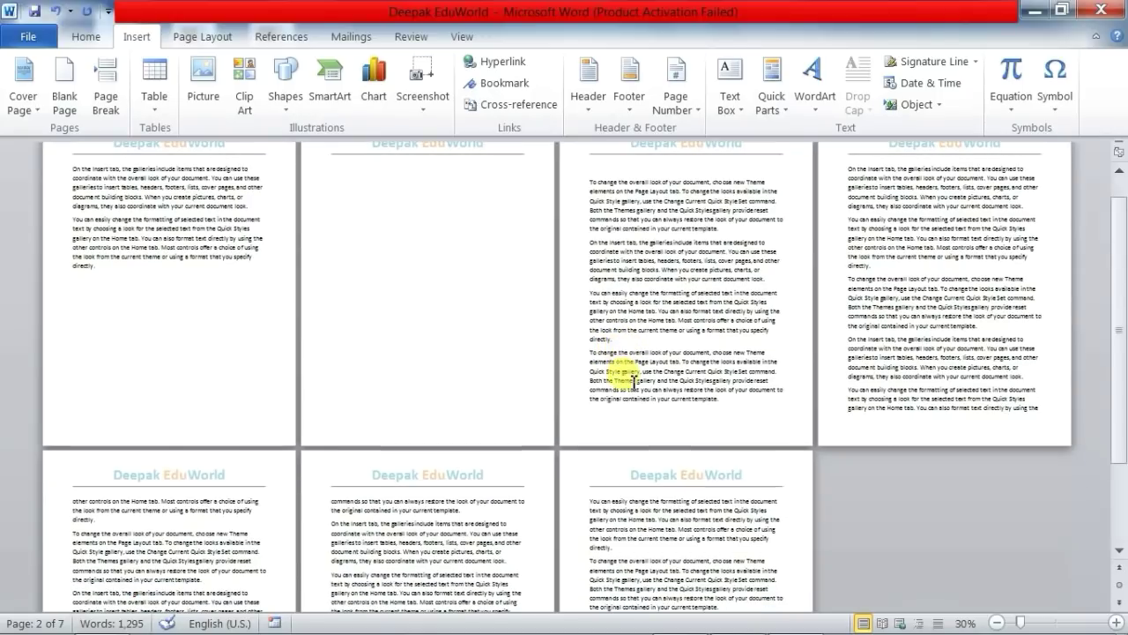
pyautogui.scroll(-2, 652, 383)
pyautogui.scroll(-3, 652, 383)
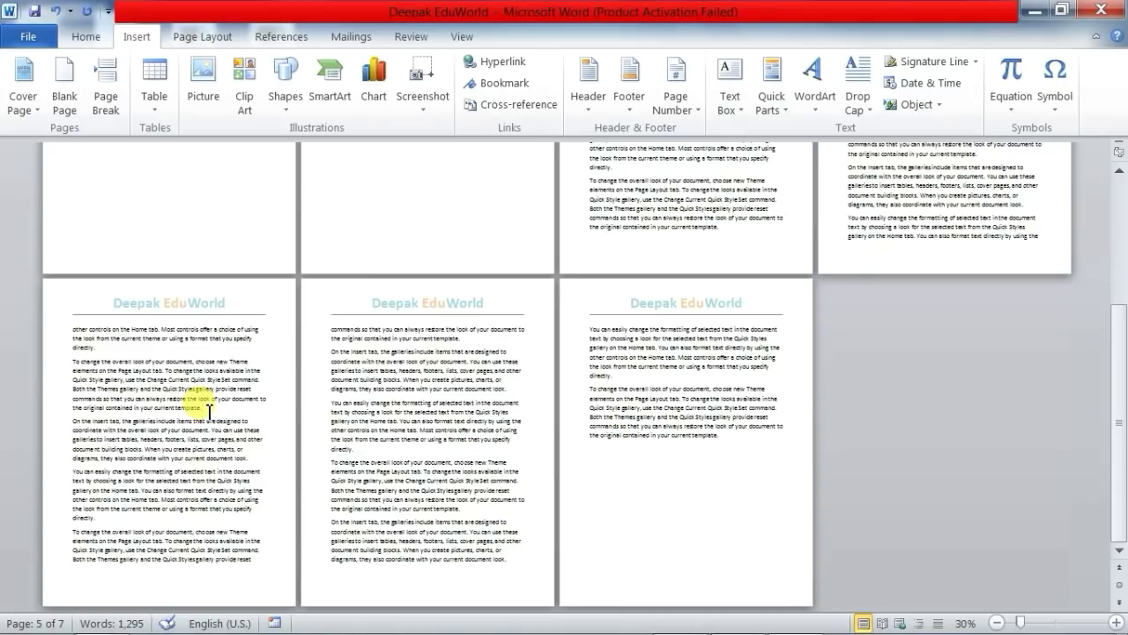
pyautogui.click(58, 88)
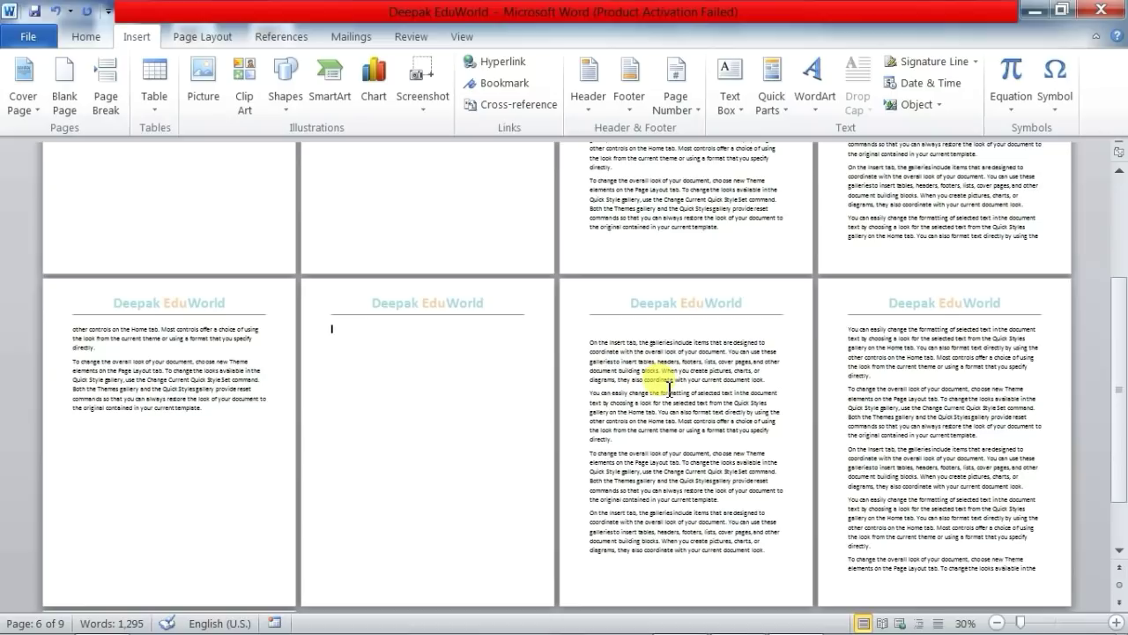
pyautogui.scroll(1, 670, 387)
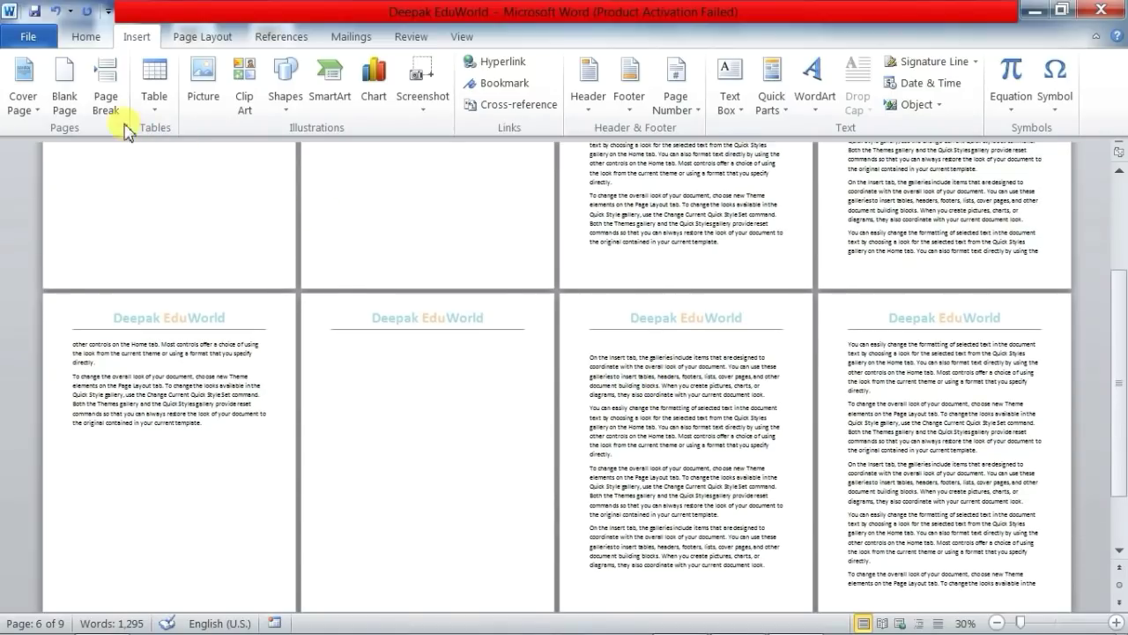
pyautogui.scroll(1, 575, 406)
# Undo the blank pages and insert a page break after 'current template.' on page 2
pyautogui.click(568, 408)
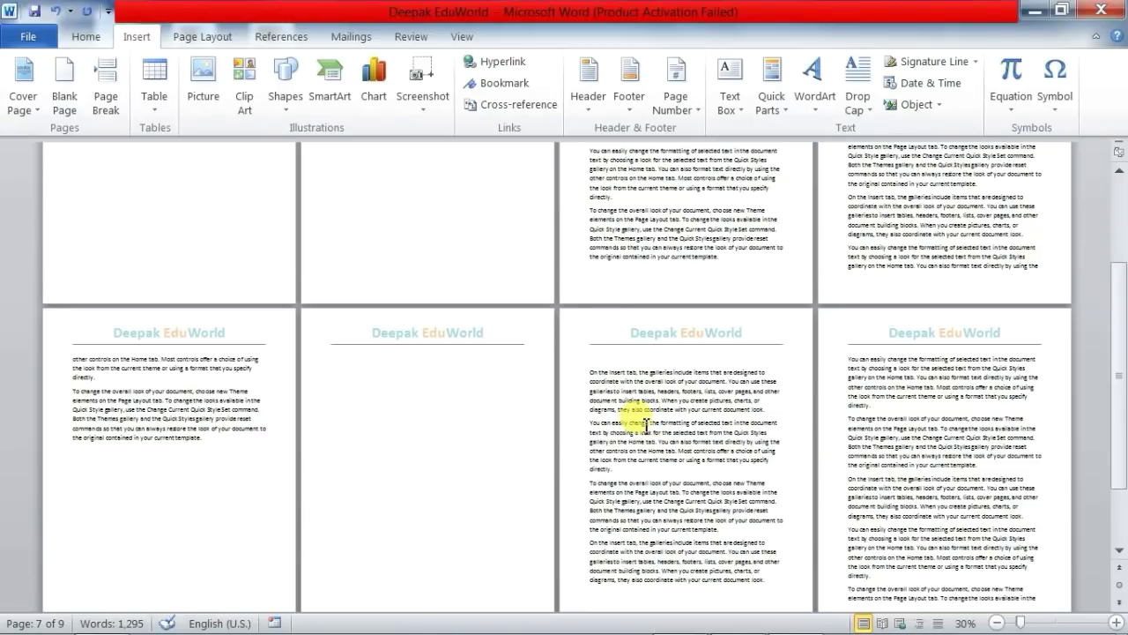
pyautogui.hotkey('ctrl', 'z')
pyautogui.hotkey('ctrl', 'z')
pyautogui.hotkey('ctrl', 'z')
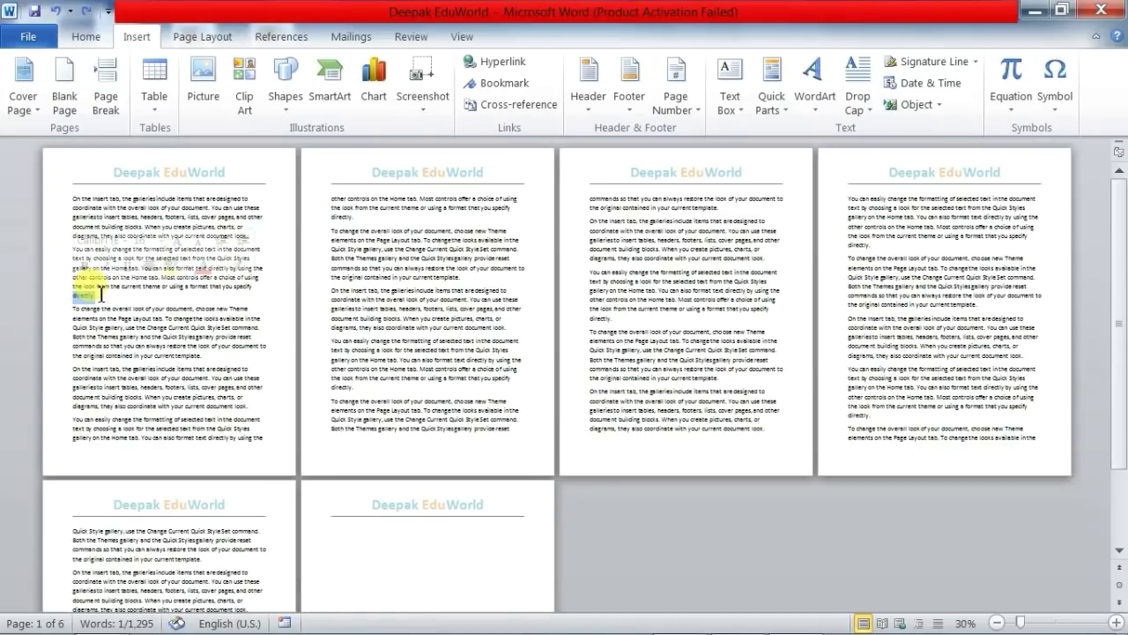
pyautogui.click(103, 102)
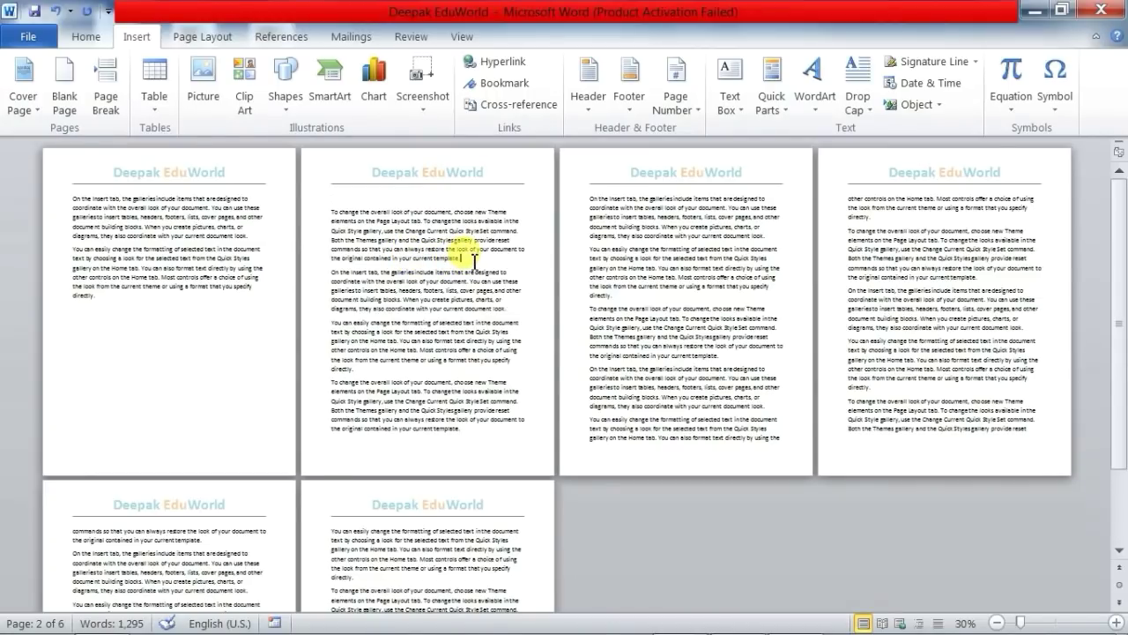
pyautogui.hotkey('ctrl', 'Return')
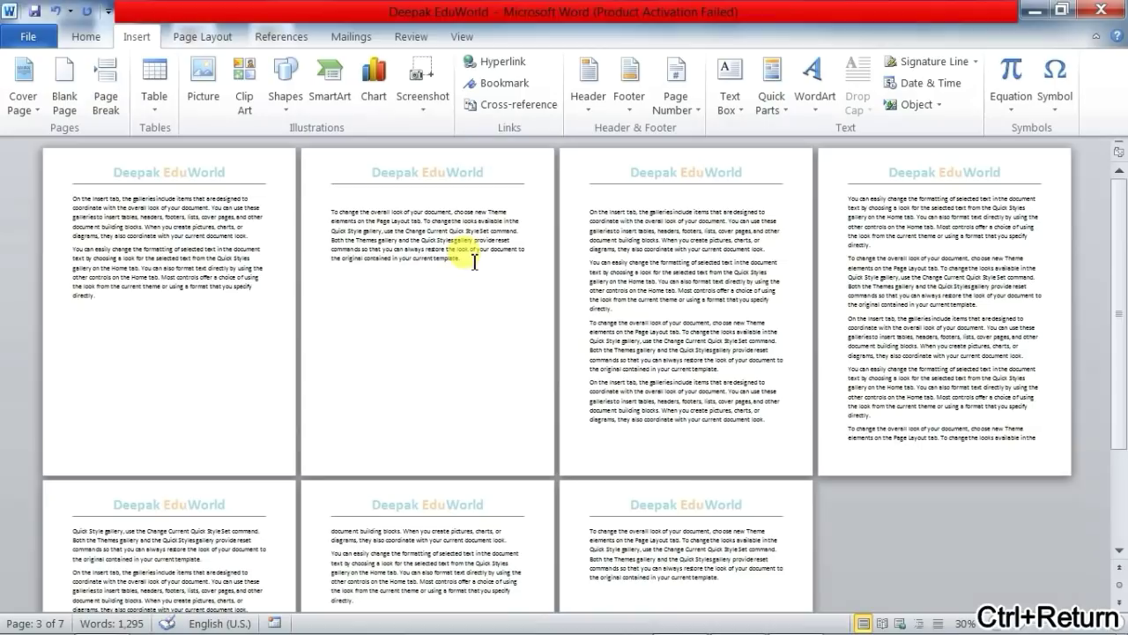
# Insert a page break after 'document look.' so 'You can easily change' starts page 2
pyautogui.keyDown('ctrl'); pyautogui.scroll(1, 489, 290); pyautogui.keyUp('ctrl')
pyautogui.keyDown('ctrl'); pyautogui.scroll(2, 507, 323); pyautogui.keyUp('ctrl')
pyautogui.keyDown('ctrl'); pyautogui.scroll(2, 529, 308); pyautogui.keyUp('ctrl')
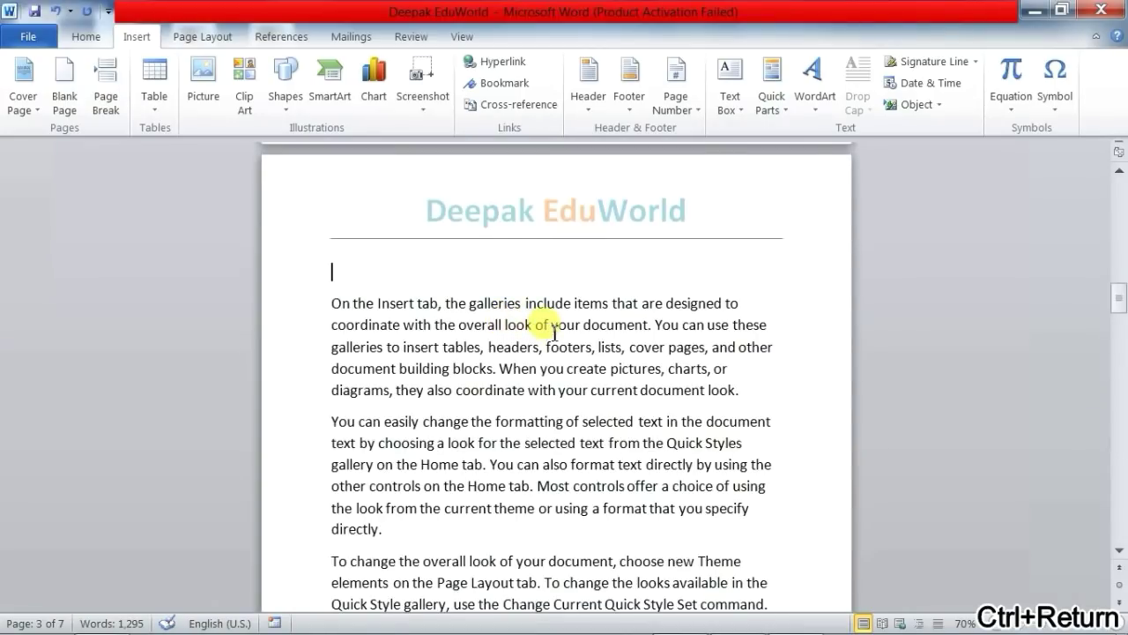
pyautogui.keyDown('ctrl'); pyautogui.scroll(1, 547, 331); pyautogui.keyUp('ctrl')
pyautogui.scroll(-5, 449, 419)
pyautogui.scroll(-3, 453, 423)
pyautogui.scroll(-6, 457, 430)
pyautogui.scroll(3, 457, 429)
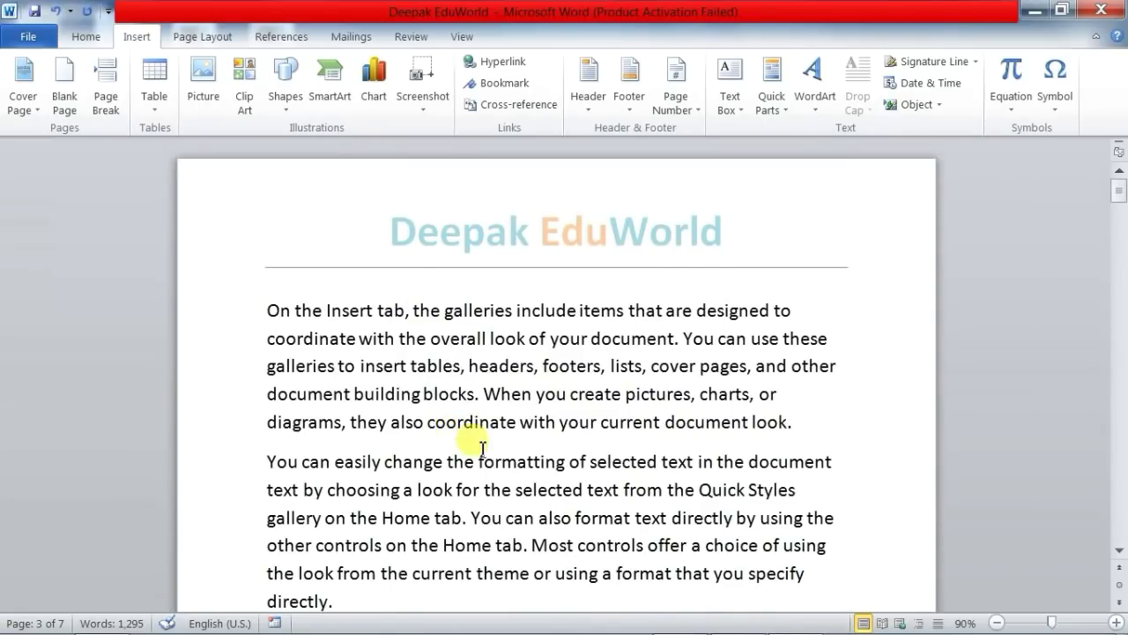
pyautogui.click(808, 427)
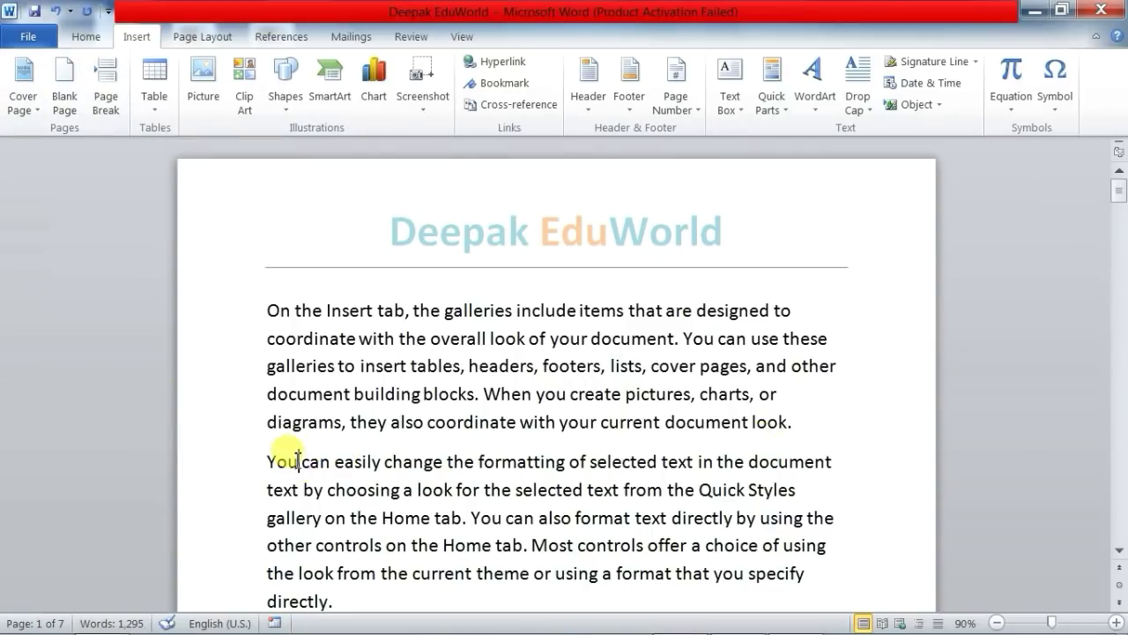
pyautogui.moveTo(269, 461); pyautogui.dragTo(382, 462)
pyautogui.click(803, 429)
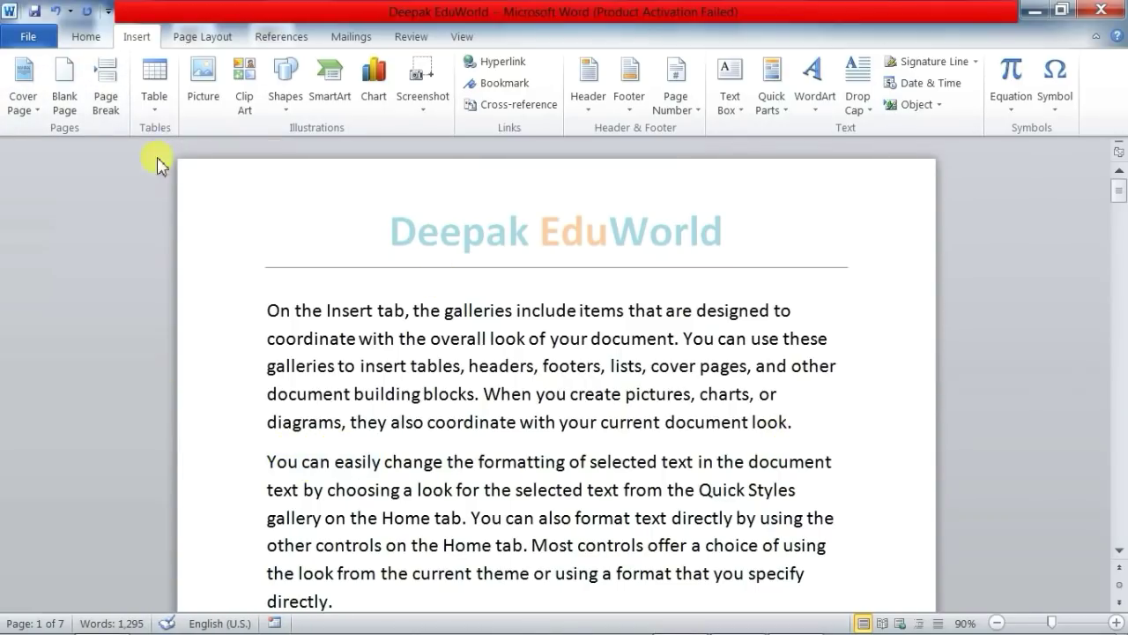
pyautogui.click(108, 101)
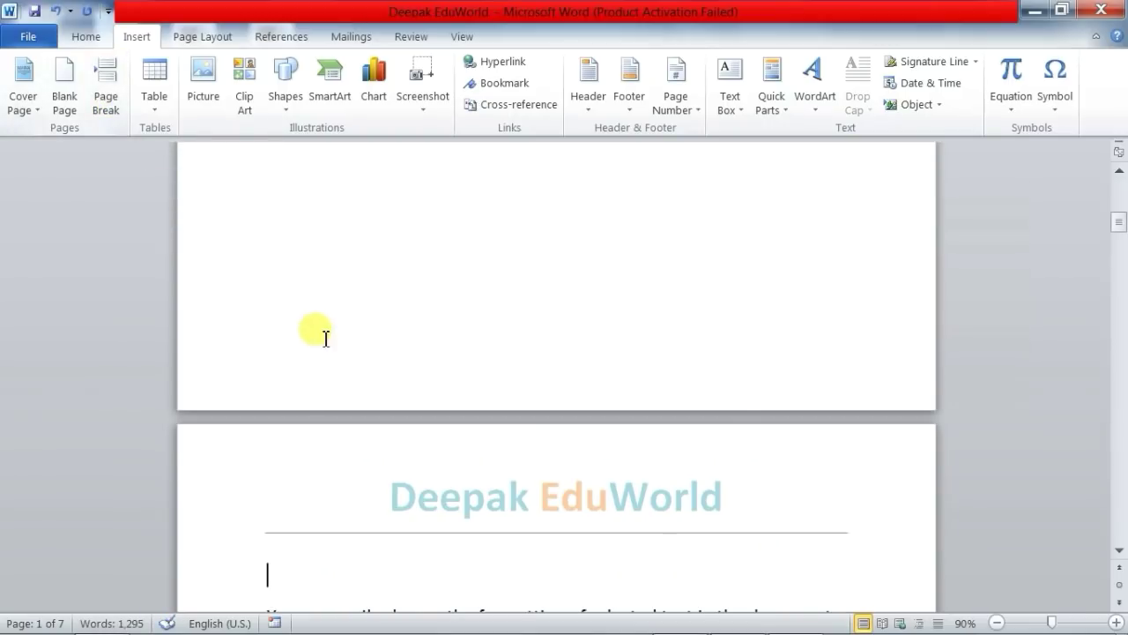
pyautogui.scroll(5, 390, 345)
pyautogui.scroll(3, 410, 361)
pyautogui.scroll(-2, 722, 388)
pyautogui.scroll(-2, 696, 390)
pyautogui.scroll(-3, 520, 388)
pyautogui.scroll(-4, 506, 383)
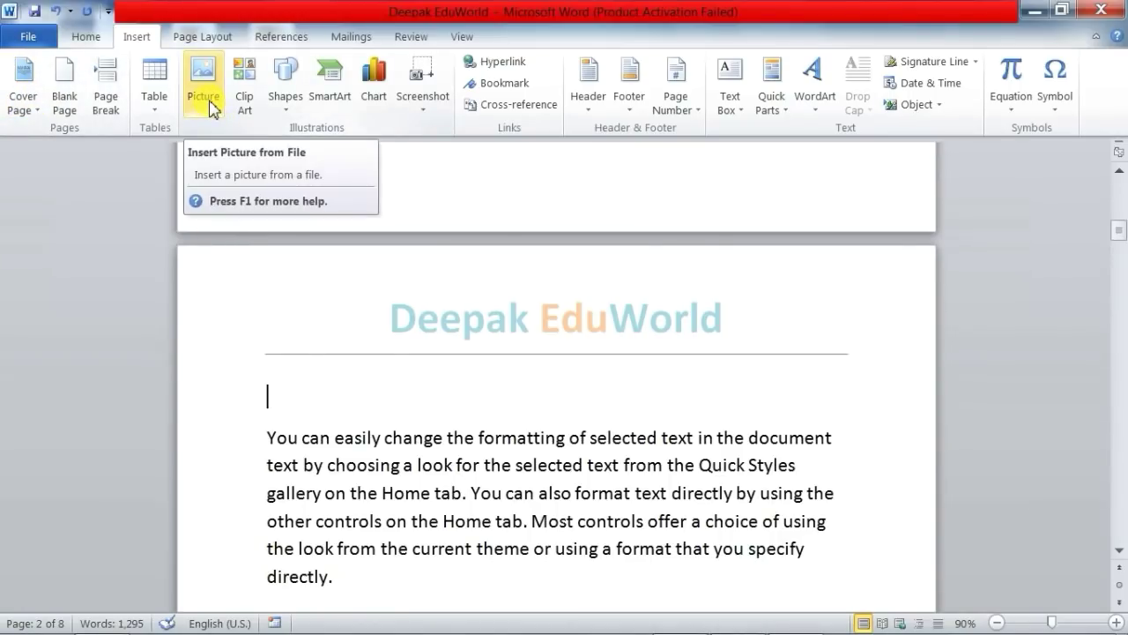
# Insert the Desert sample picture on the empty line below the first paragraph
pyautogui.scroll(12, 201, 198)
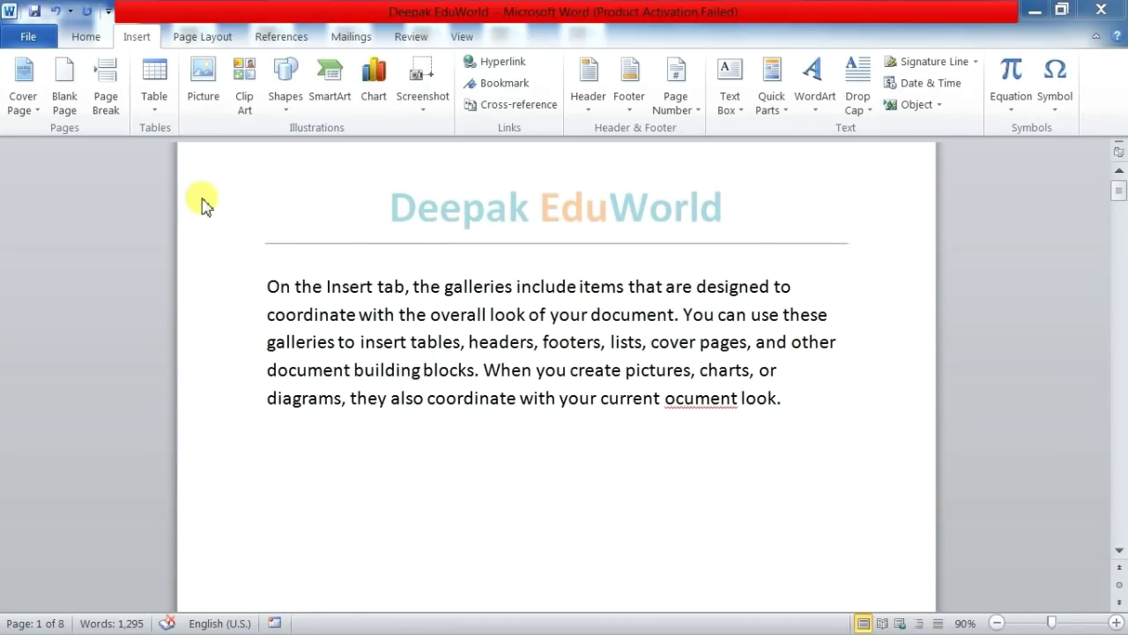
pyautogui.click(299, 486)
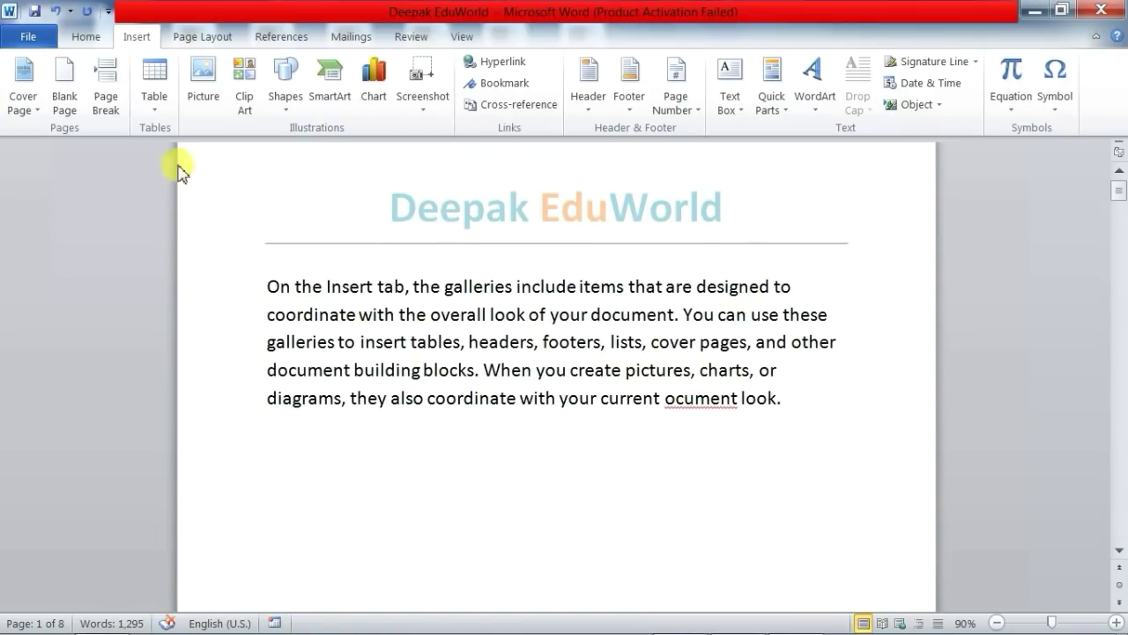
pyautogui.click(203, 88)
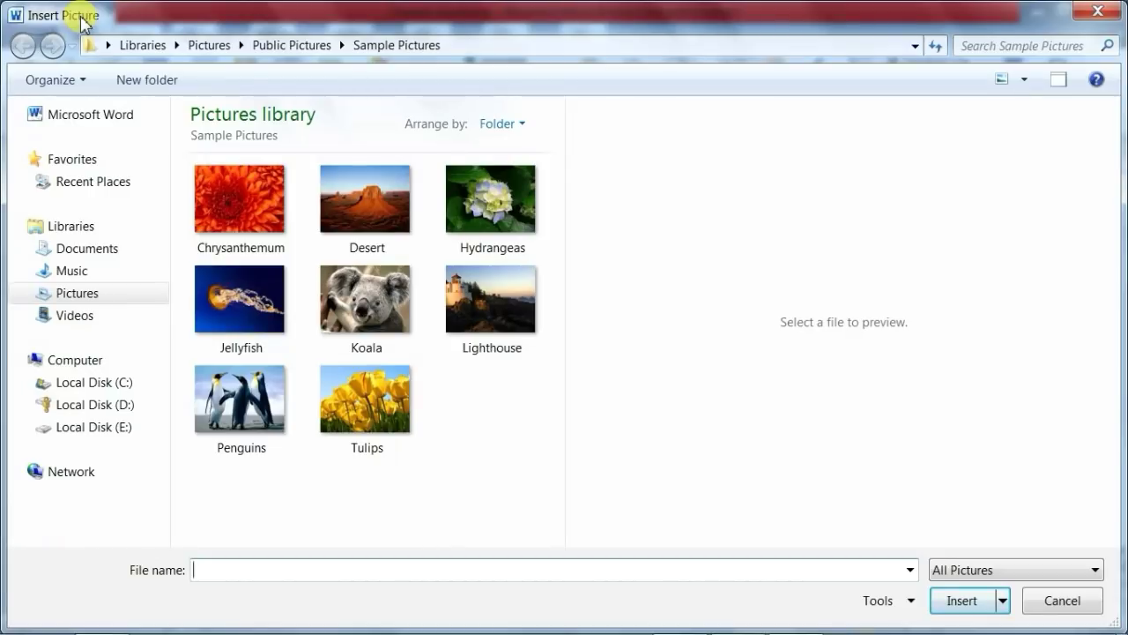
pyautogui.moveTo(86, 249)
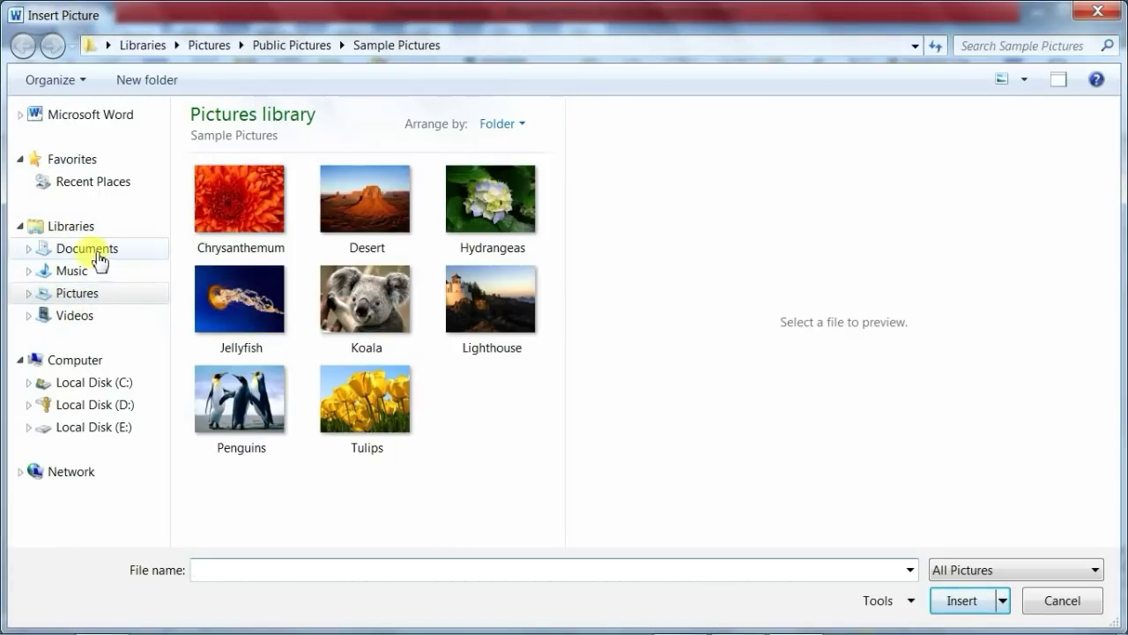
pyautogui.click(364, 209)
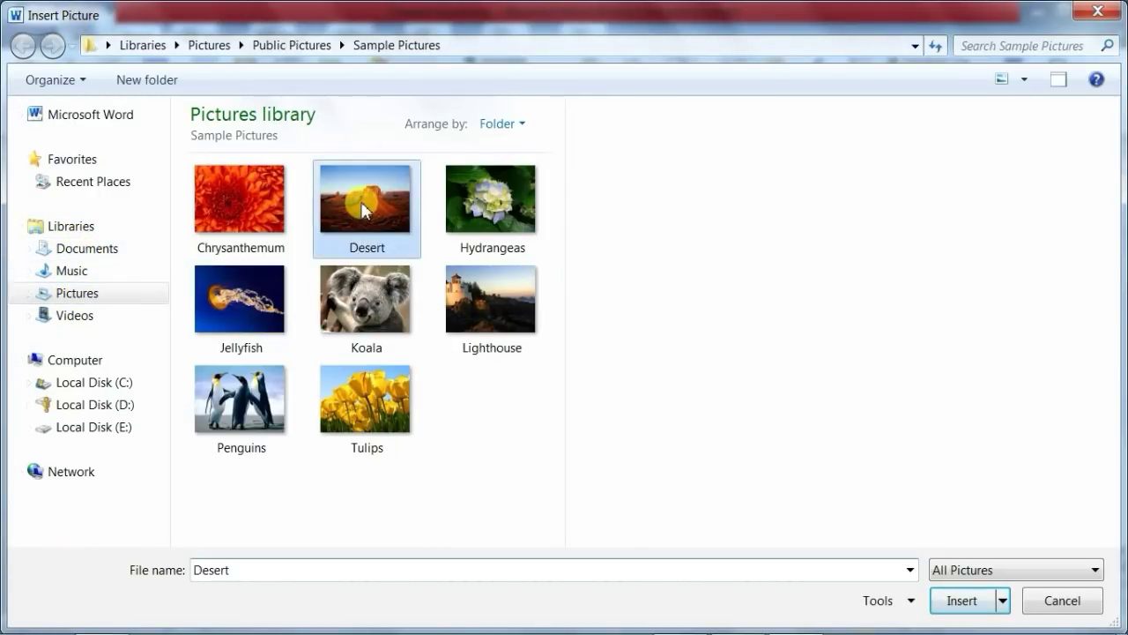
pyautogui.rightClick(364, 209)
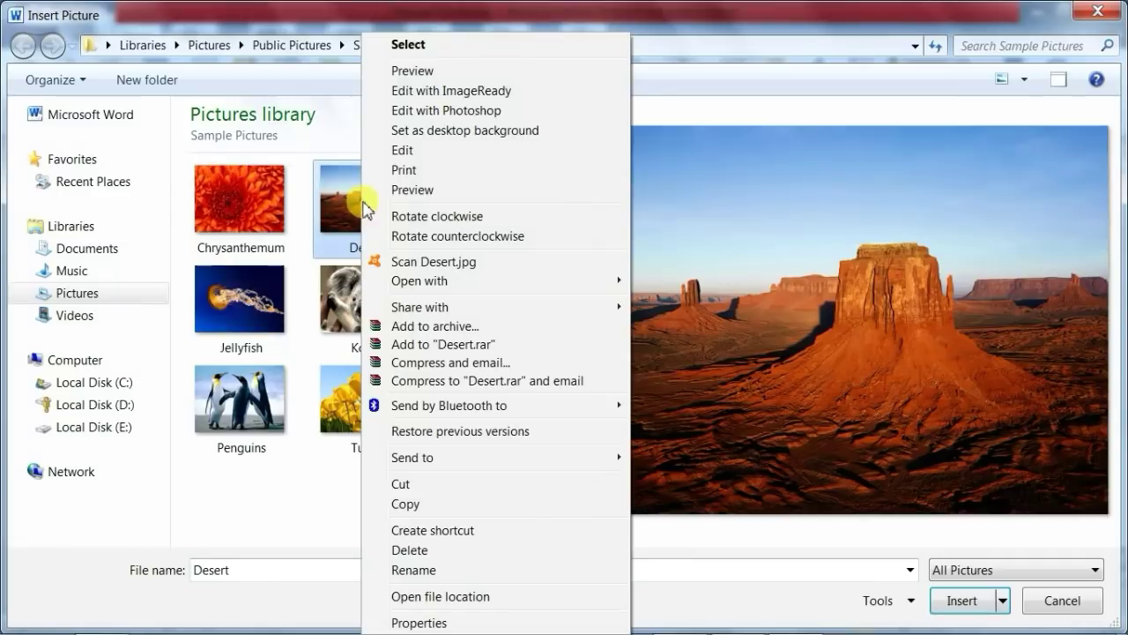
pyautogui.click(406, 46)
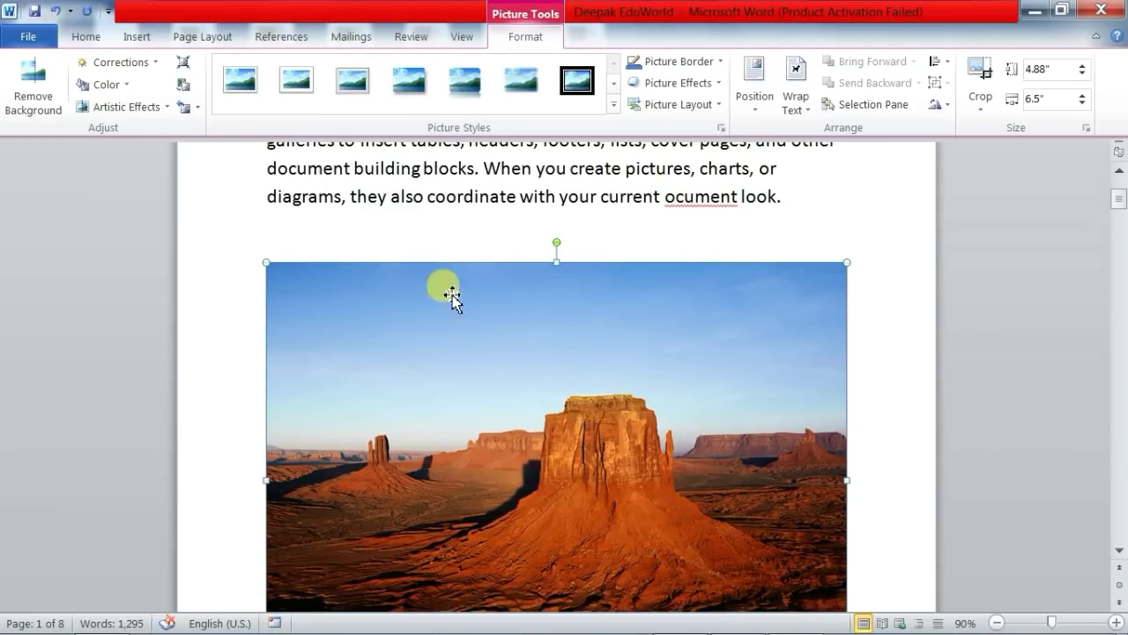
# Select the desert photo and shrink it to 3.57" wide and 2.44" tall
pyautogui.scroll(-3, 395, 302)
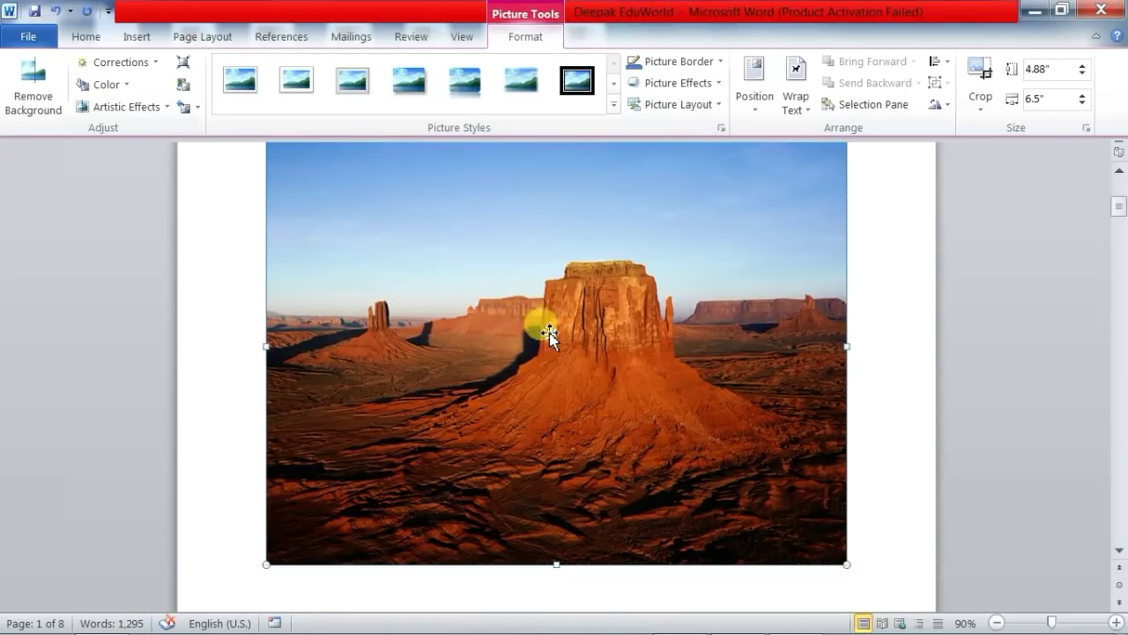
pyautogui.scroll(3, 523, 343)
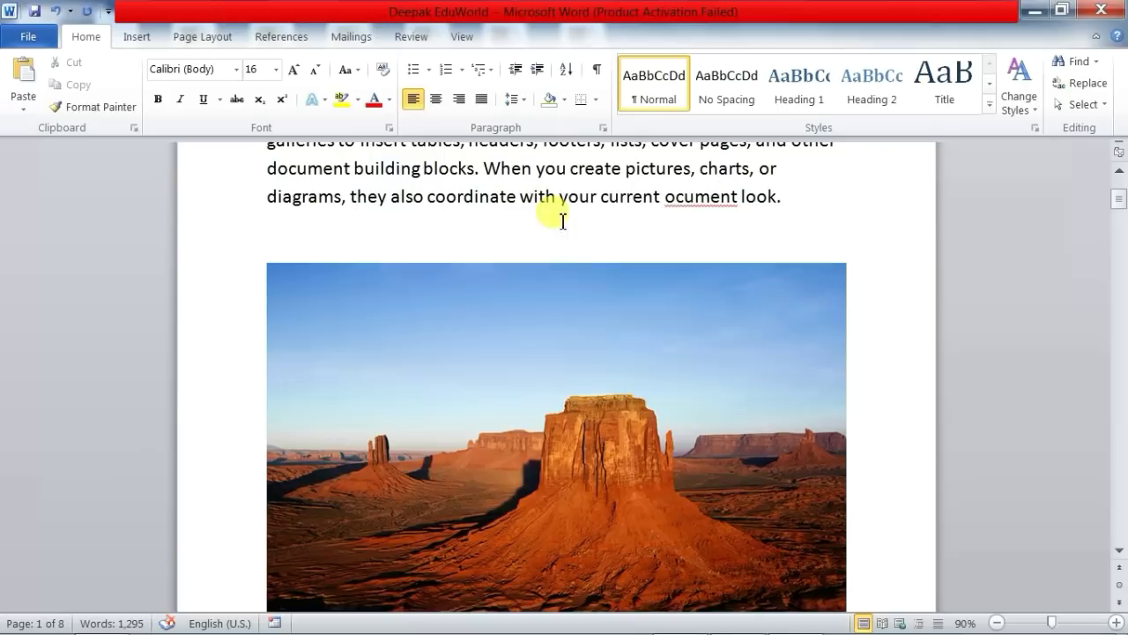
pyautogui.click(559, 356)
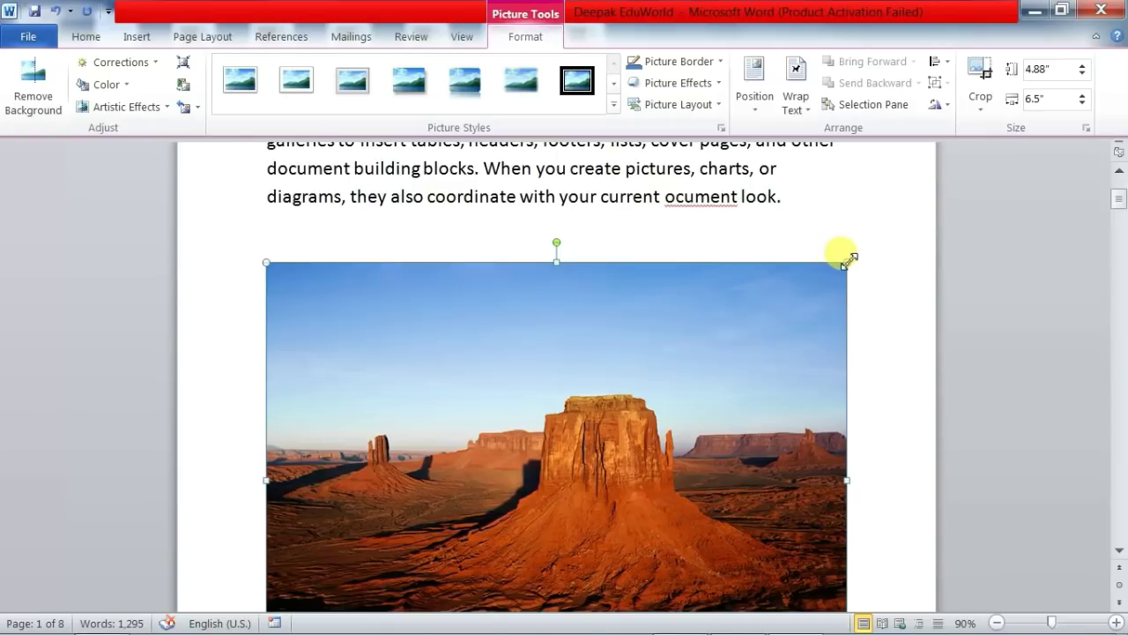
pyautogui.scroll(-1, 679, 428)
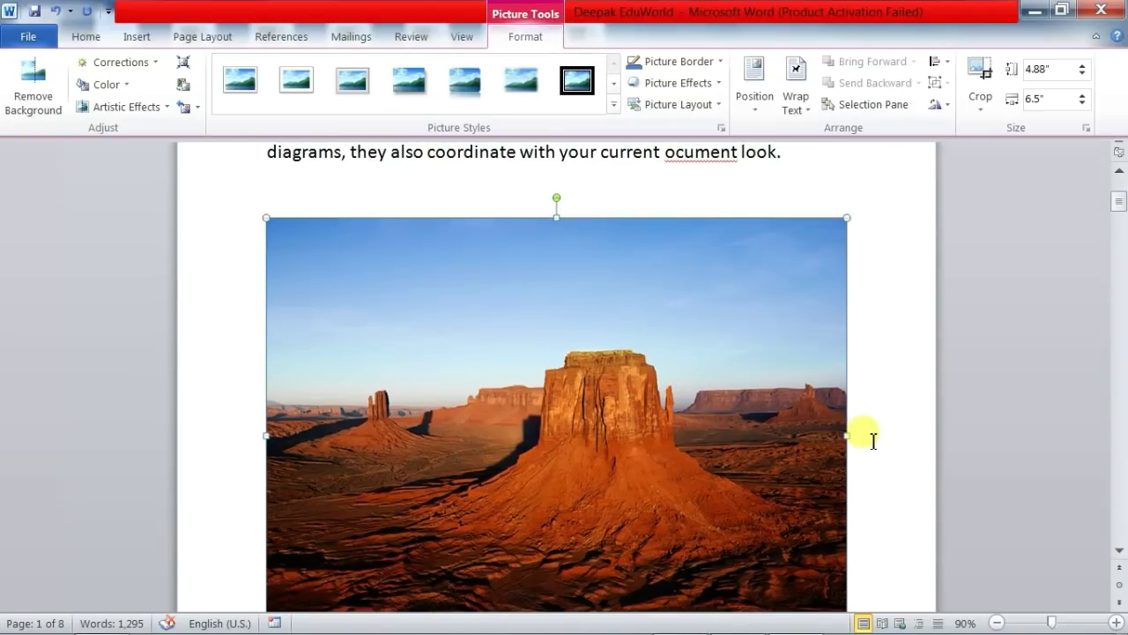
pyautogui.moveTo(850, 434); pyautogui.dragTo(586, 438)
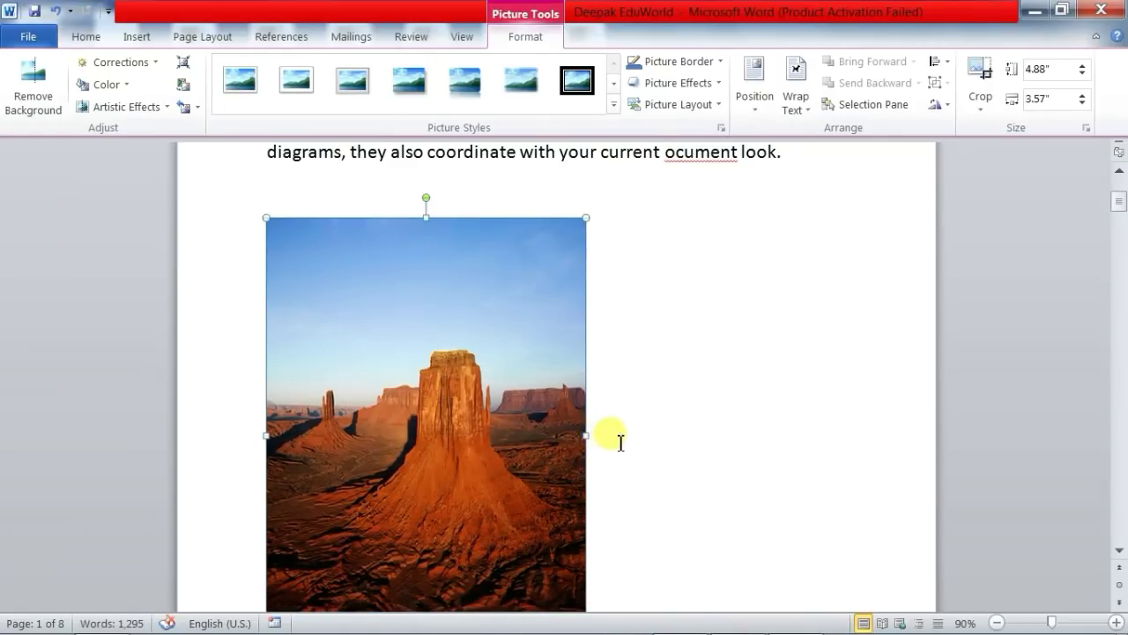
pyautogui.scroll(-4, 614, 441)
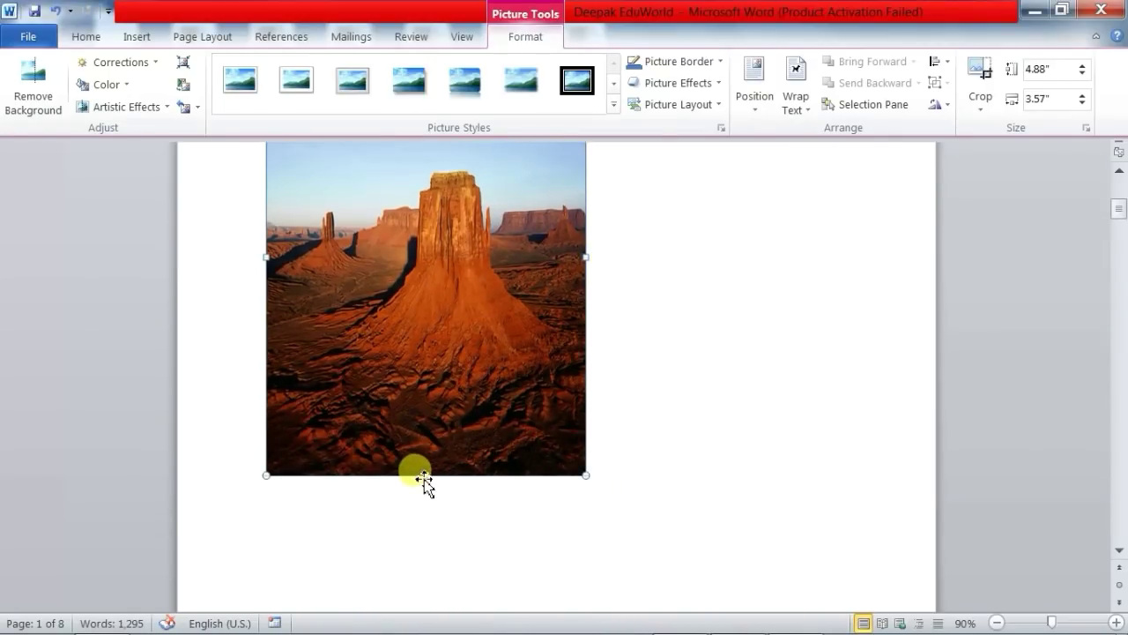
pyautogui.moveTo(426, 475); pyautogui.dragTo(425, 257)
# Enlarge the photo to 5.5" wide by 2.93" tall, then deselect it
pyautogui.scroll(4, 493, 335)
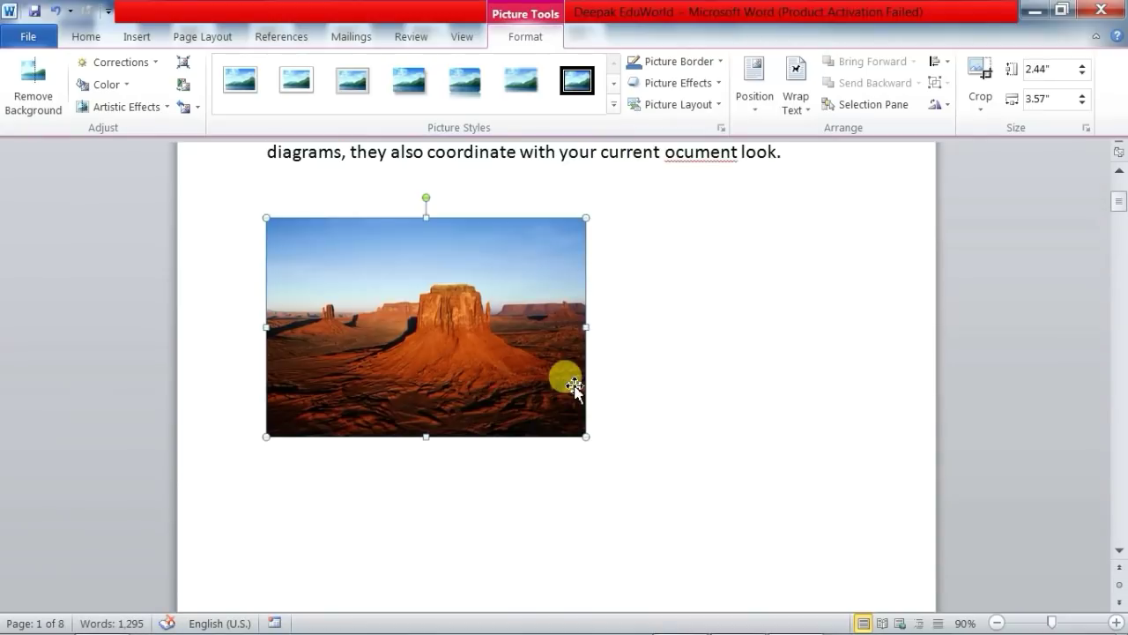
pyautogui.moveTo(587, 328); pyautogui.dragTo(758, 328)
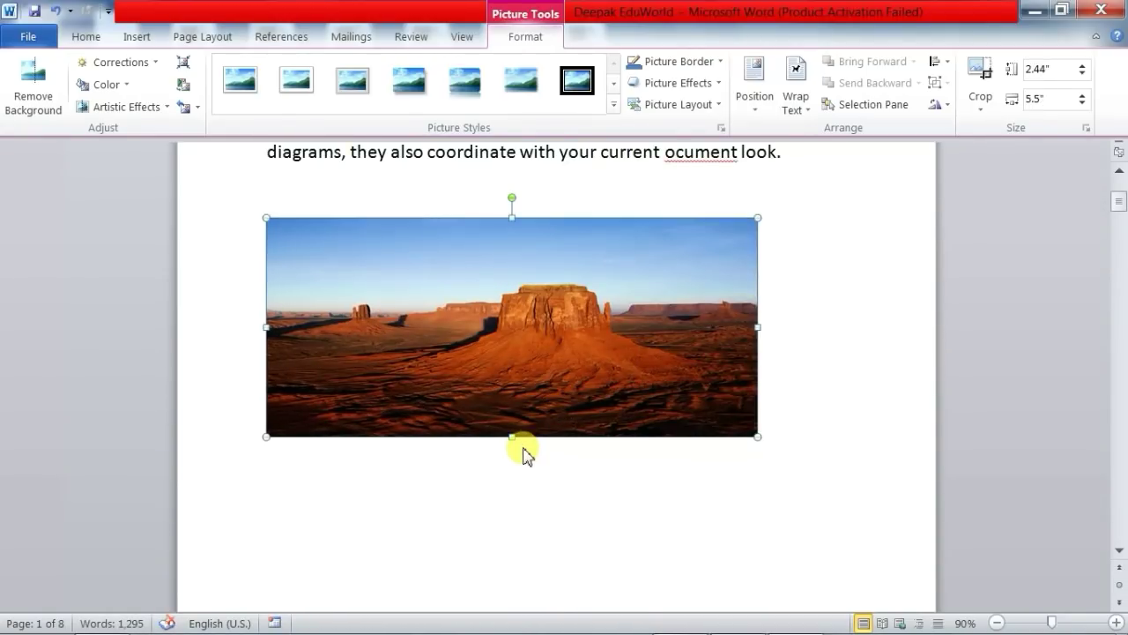
pyautogui.moveTo(511, 438); pyautogui.dragTo(511, 479)
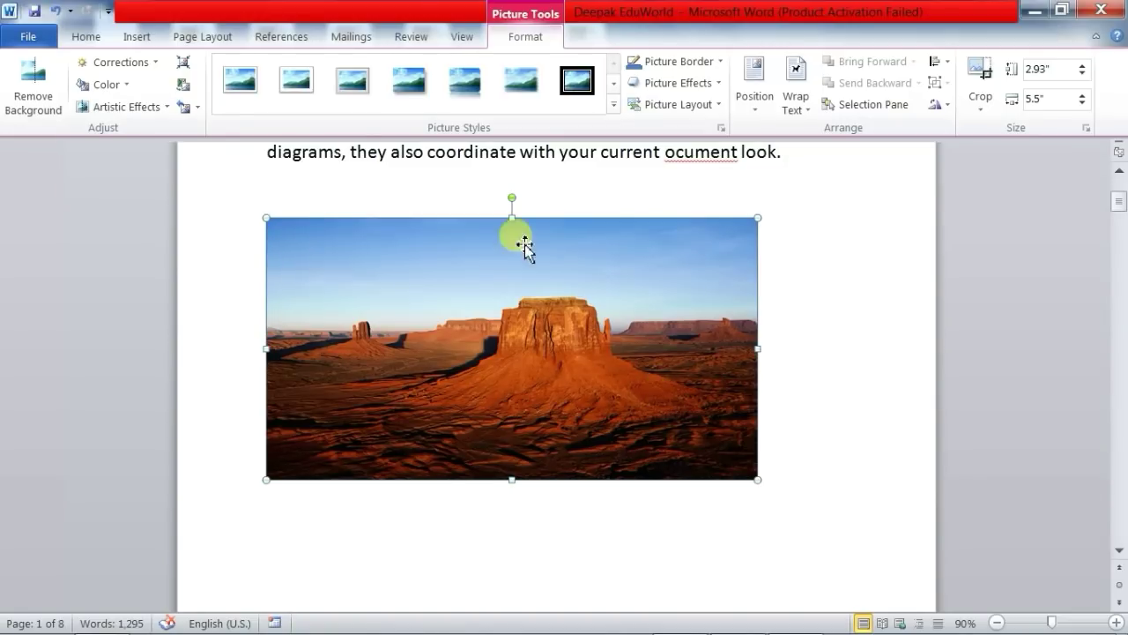
pyautogui.scroll(1, 572, 401)
pyautogui.click(458, 241)
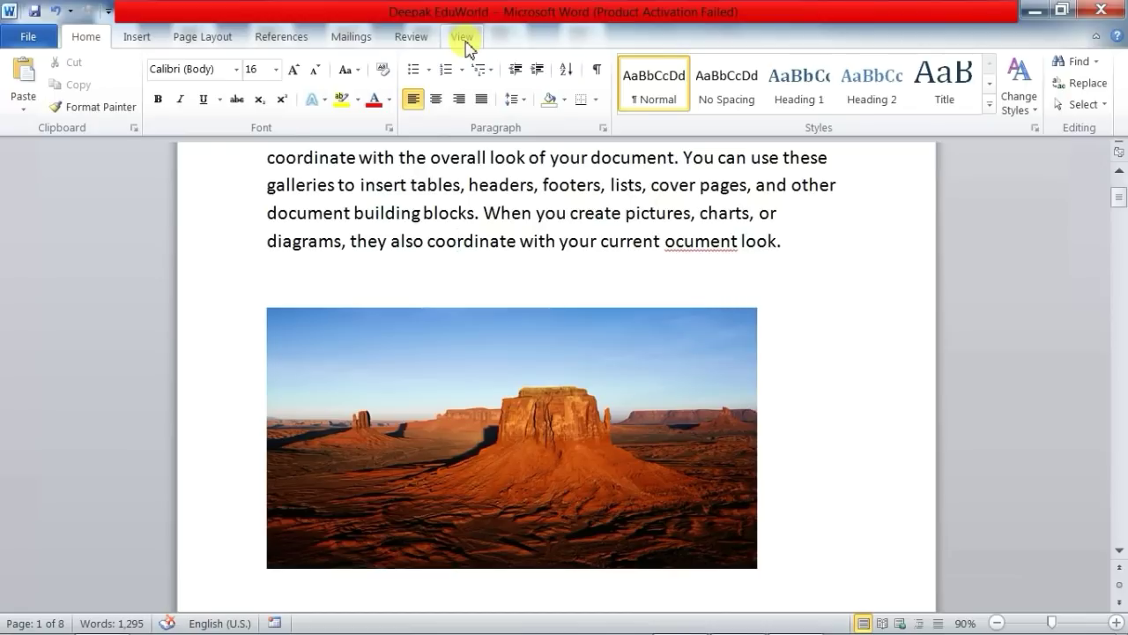
pyautogui.click(463, 38)
pyautogui.doubleClick(469, 399)
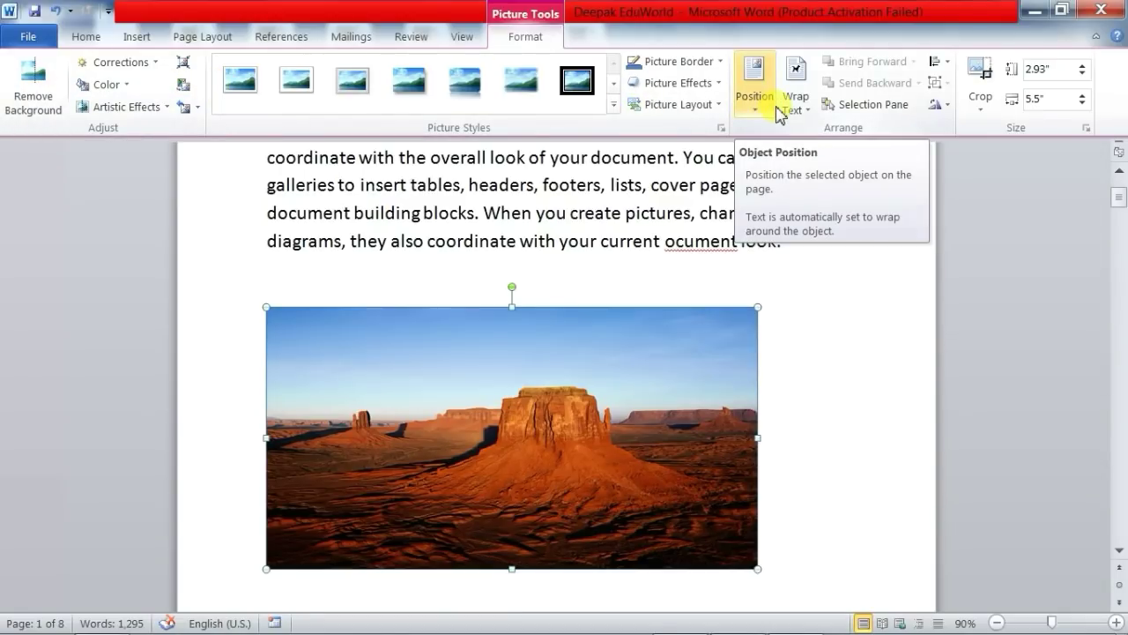
pyautogui.click(500, 238)
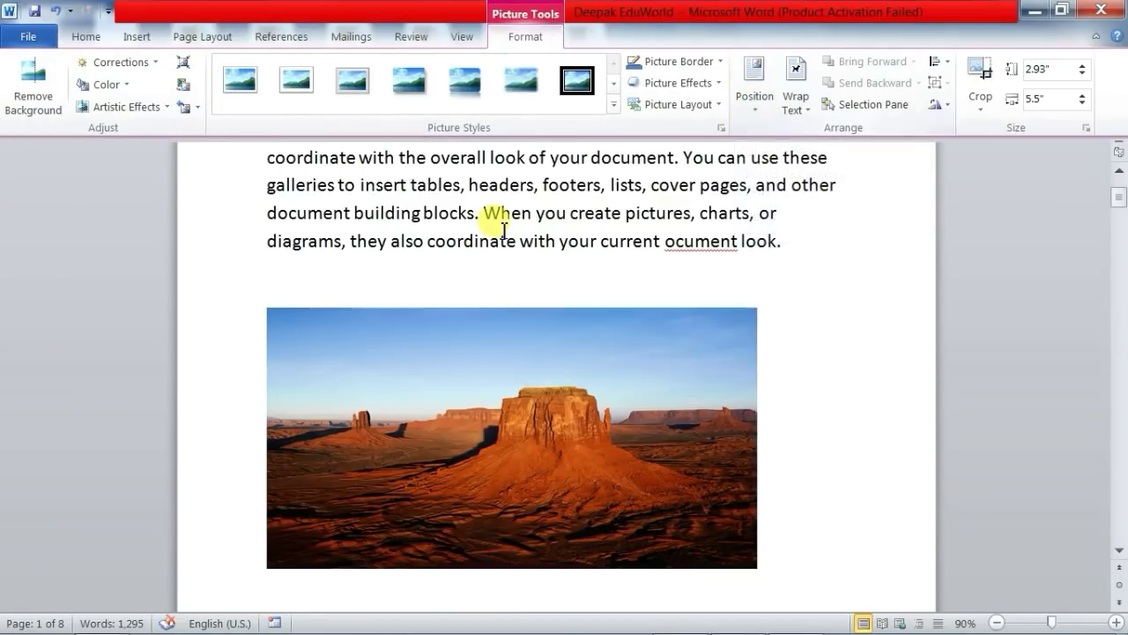
pyautogui.click(499, 371)
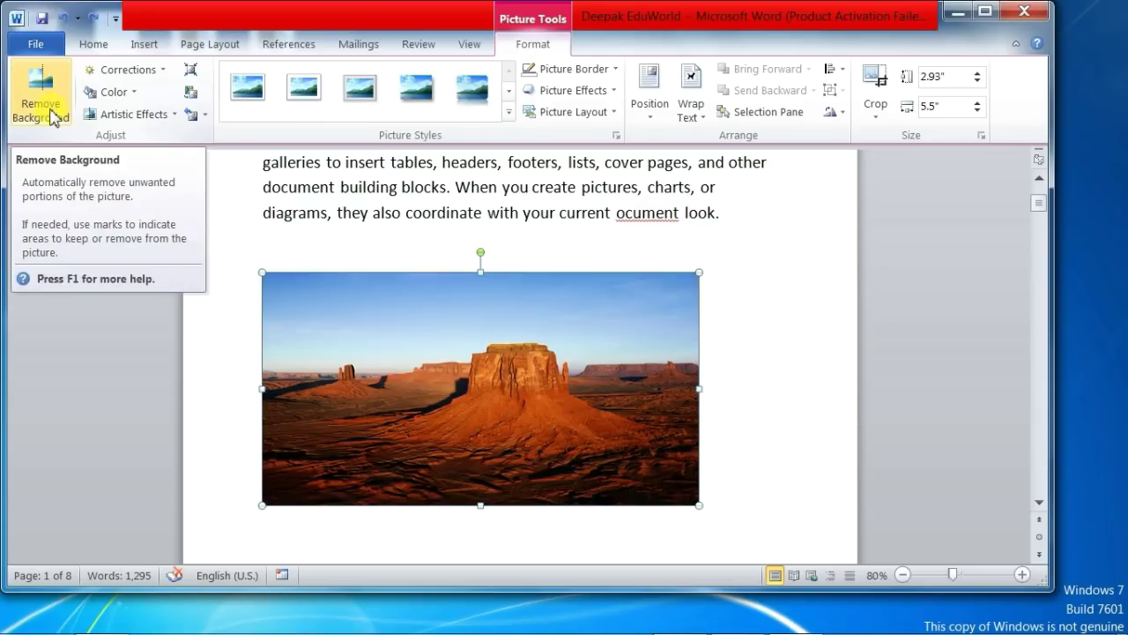
# Remove the desert photo's background with Remove Background and Keep Changes, then reselect it
pyautogui.click(39, 106)
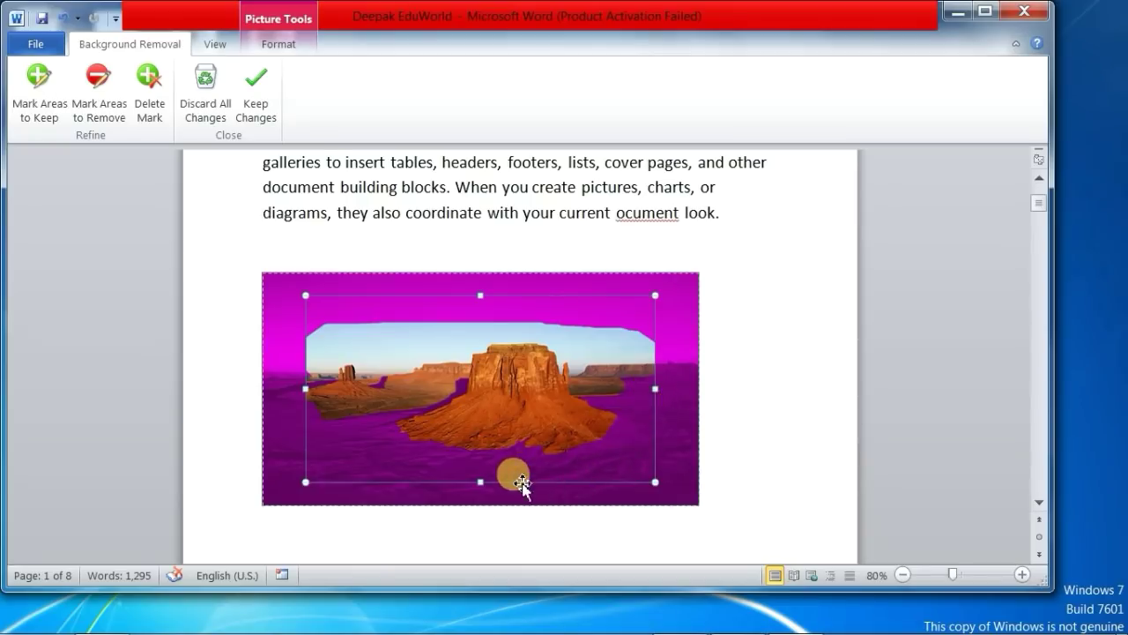
pyautogui.click(368, 300)
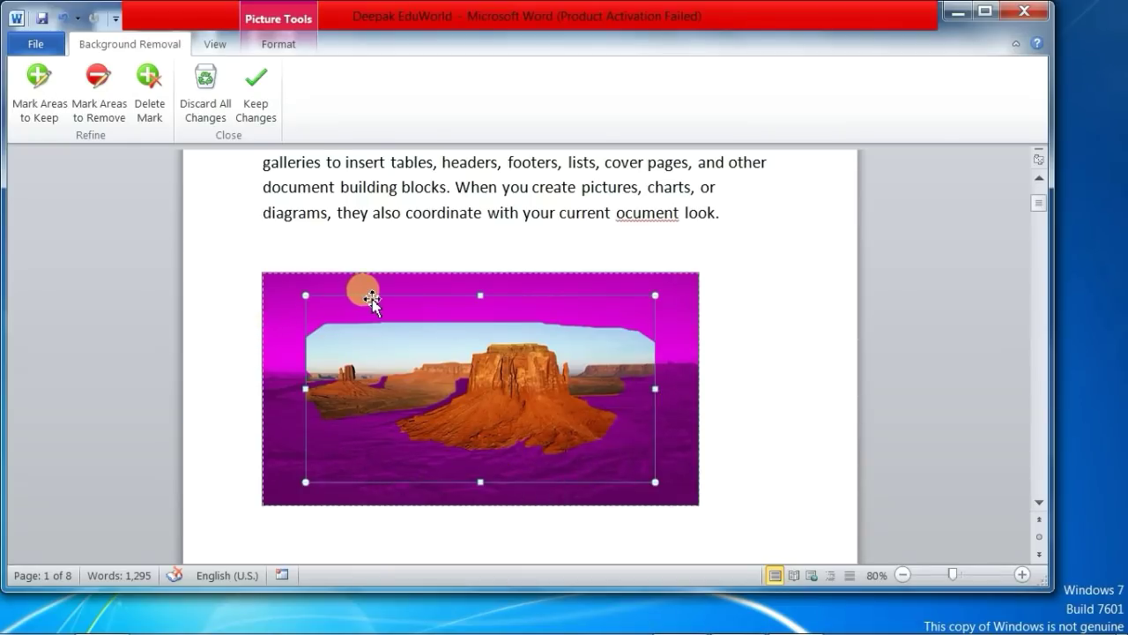
pyautogui.click(256, 105)
pyautogui.click(703, 345)
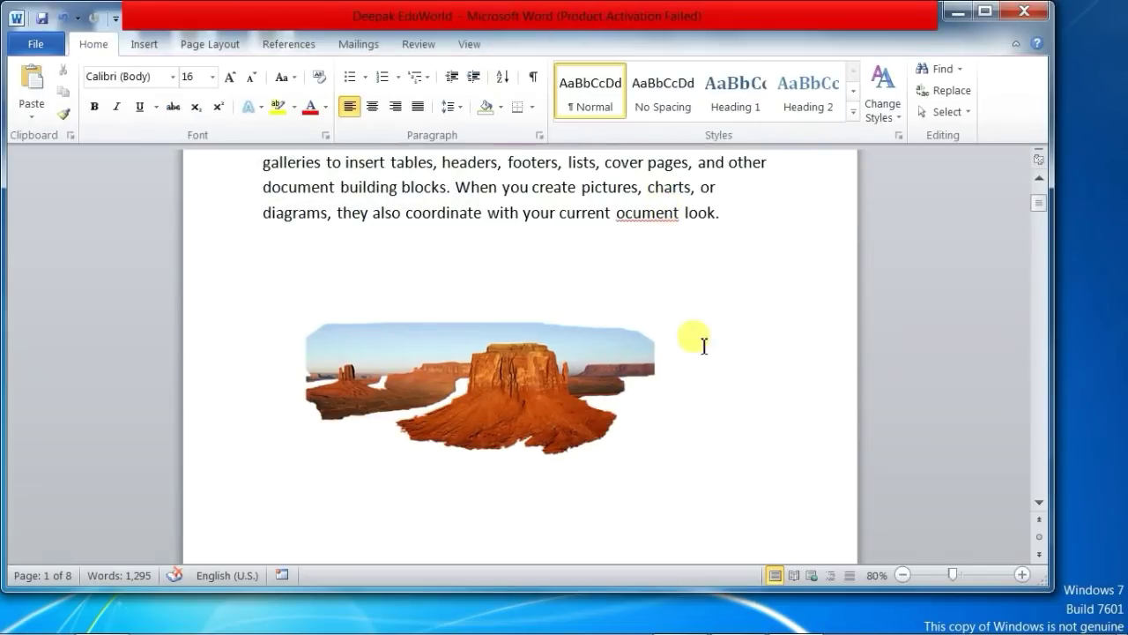
pyautogui.doubleClick(446, 396)
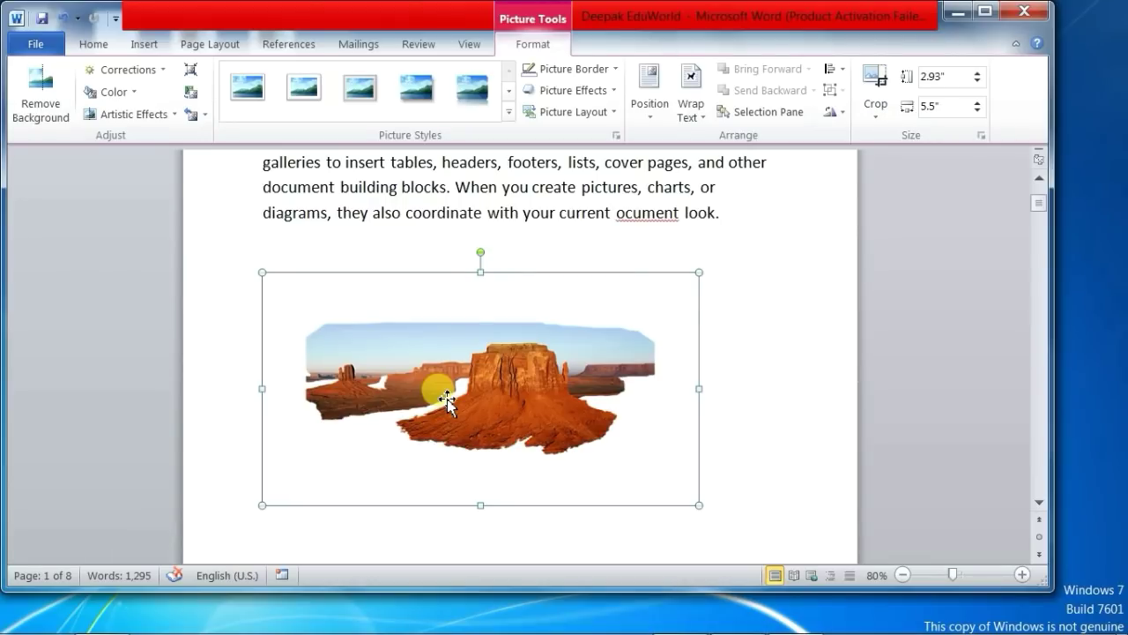
# Discard the background removal to restore the full photo, then apply Brightness +40% Contrast +40%
pyautogui.click(33, 110)
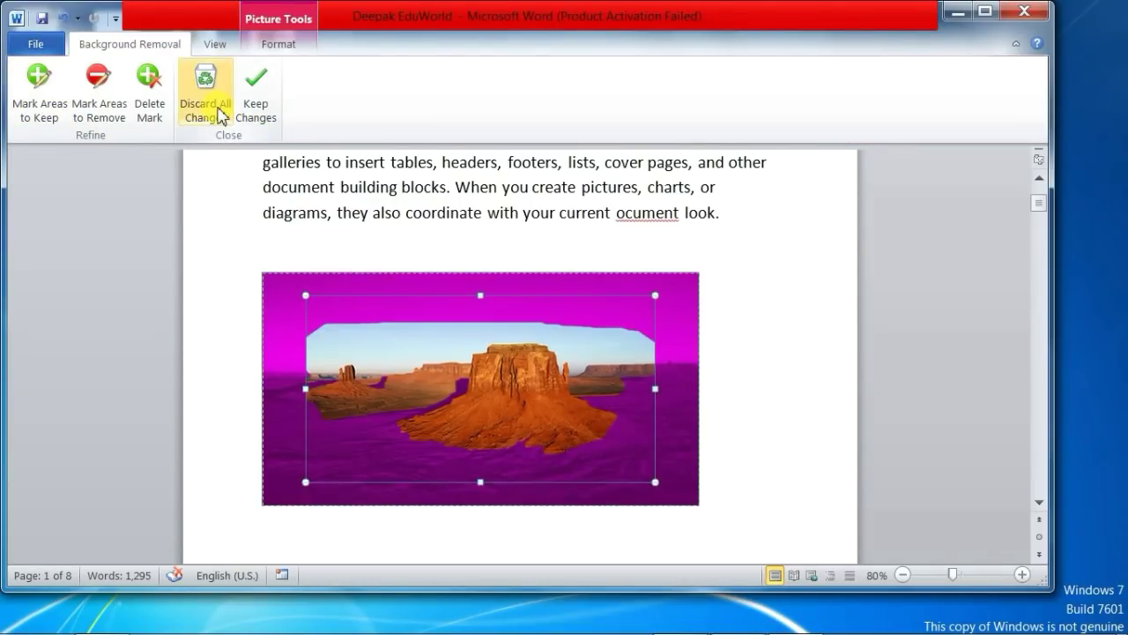
pyautogui.click(220, 113)
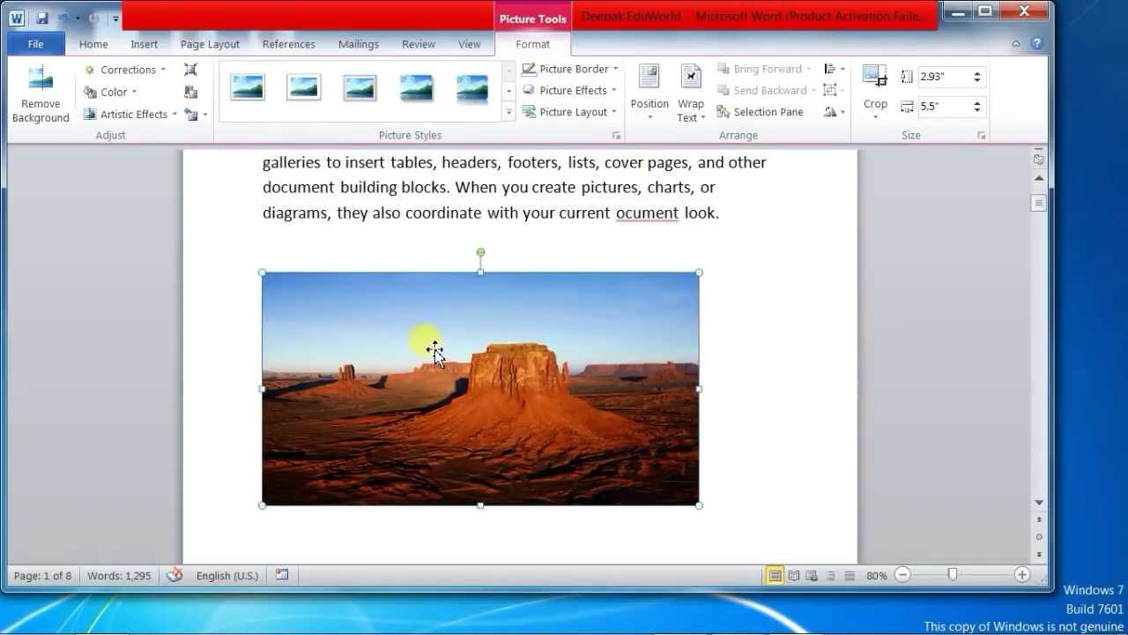
pyautogui.click(168, 80)
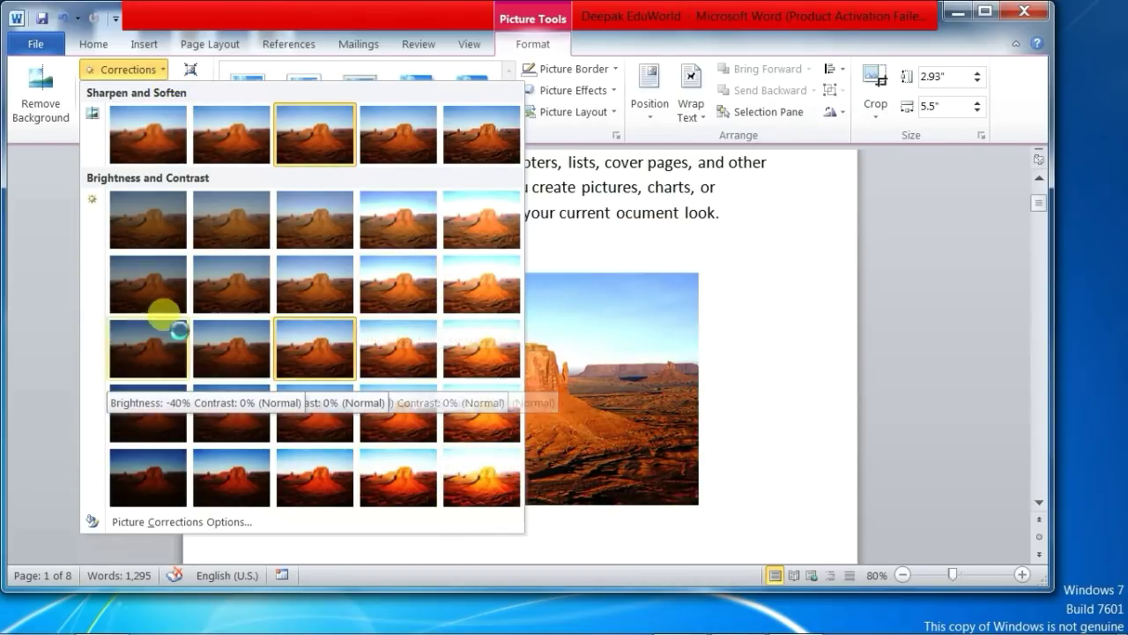
pyautogui.click(467, 486)
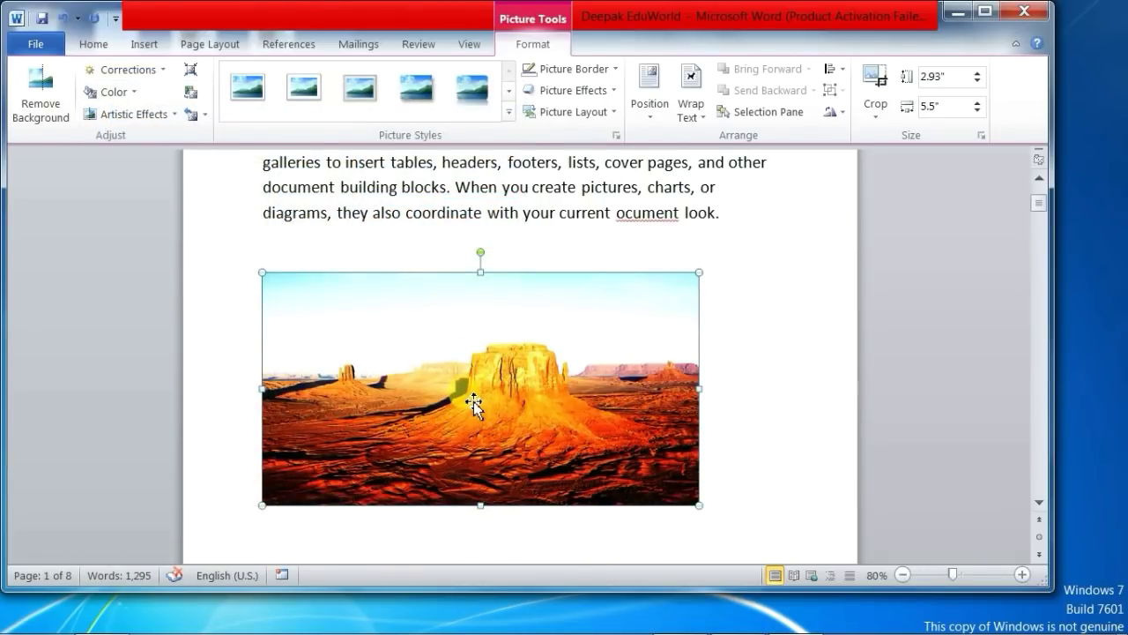
pyautogui.click(115, 91)
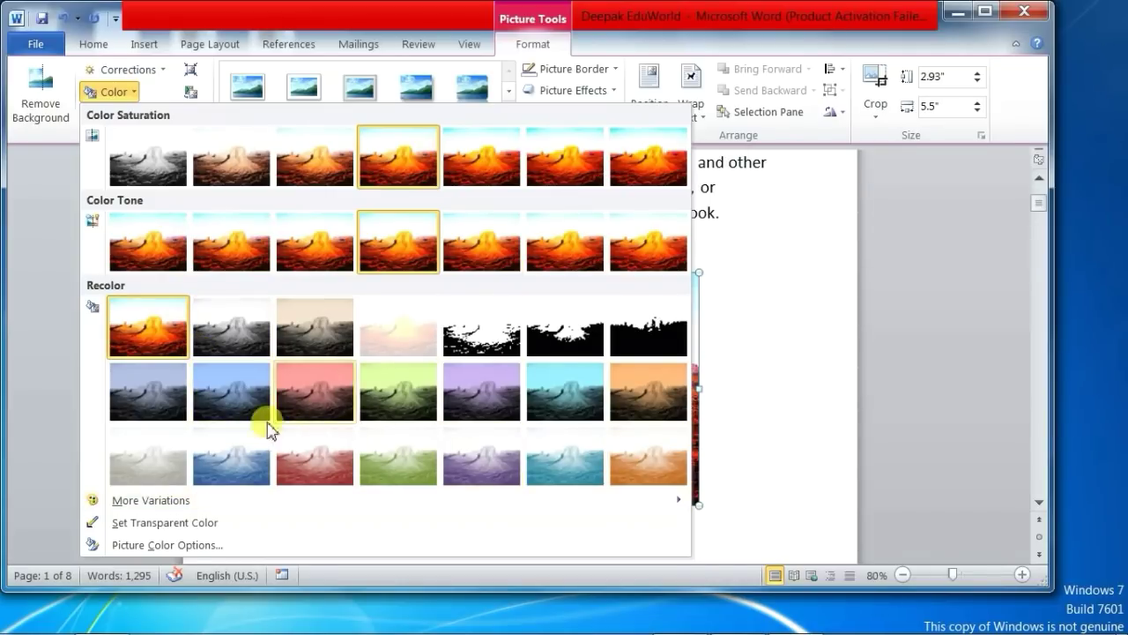
# Recolour the photo Blue Accent 1 Light and apply the Pencil Grayscale artistic effect
pyautogui.click(223, 456)
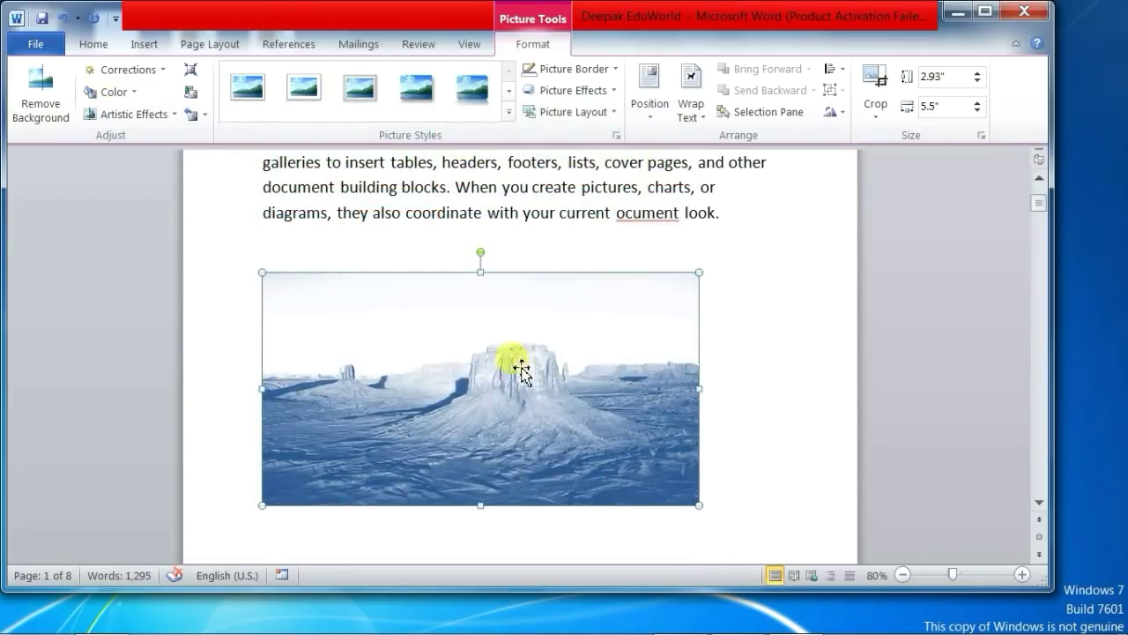
pyautogui.click(174, 115)
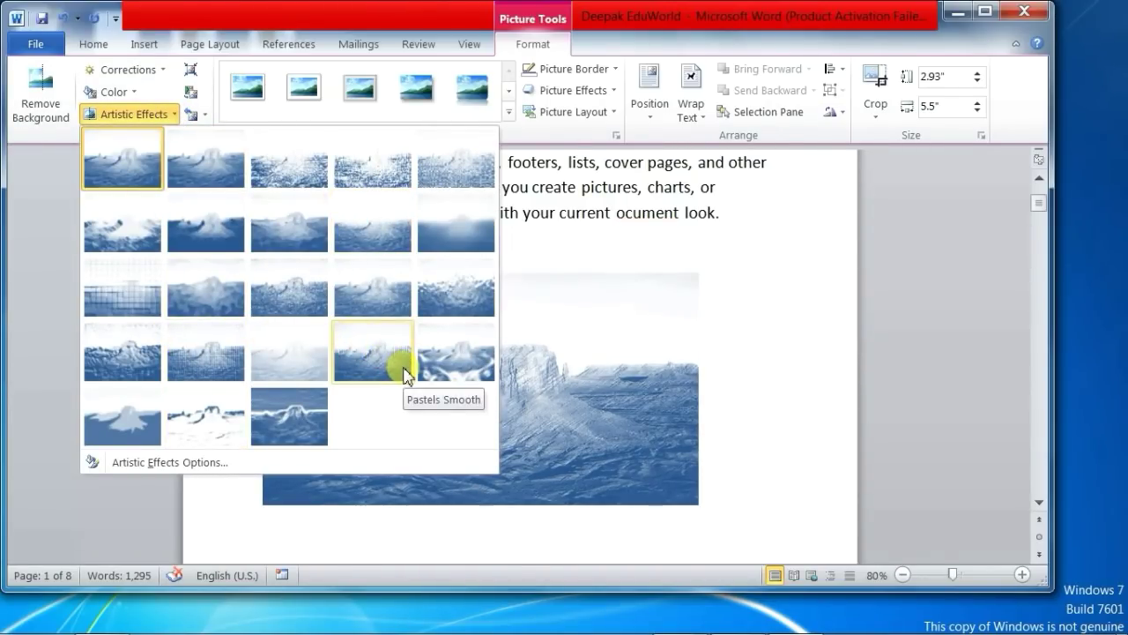
pyautogui.click(285, 175)
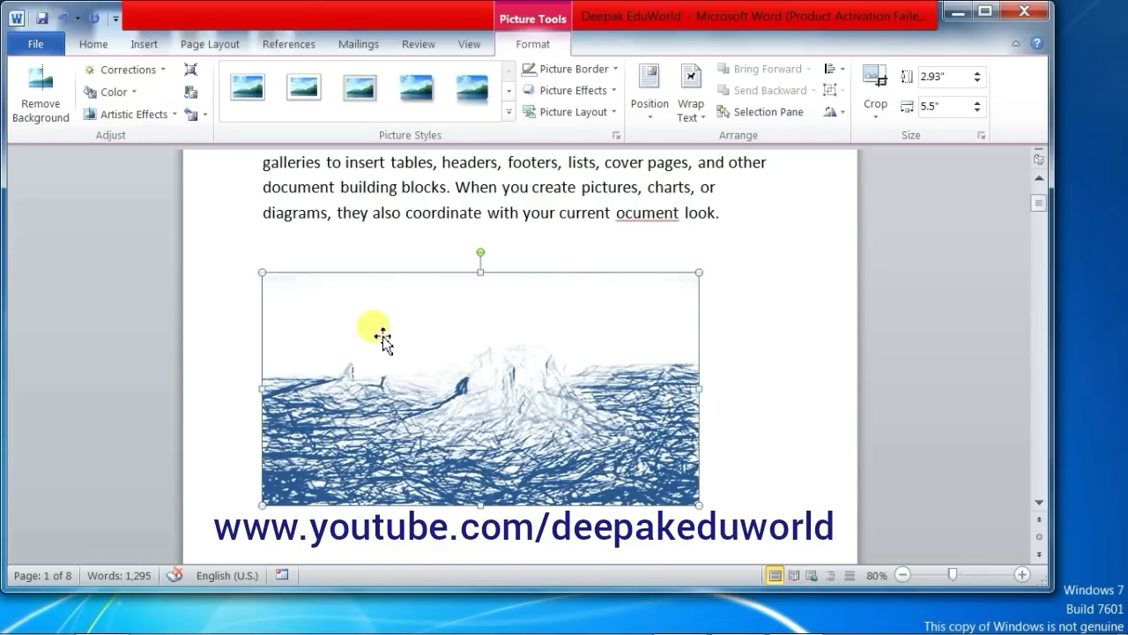
pyautogui.click(191, 69)
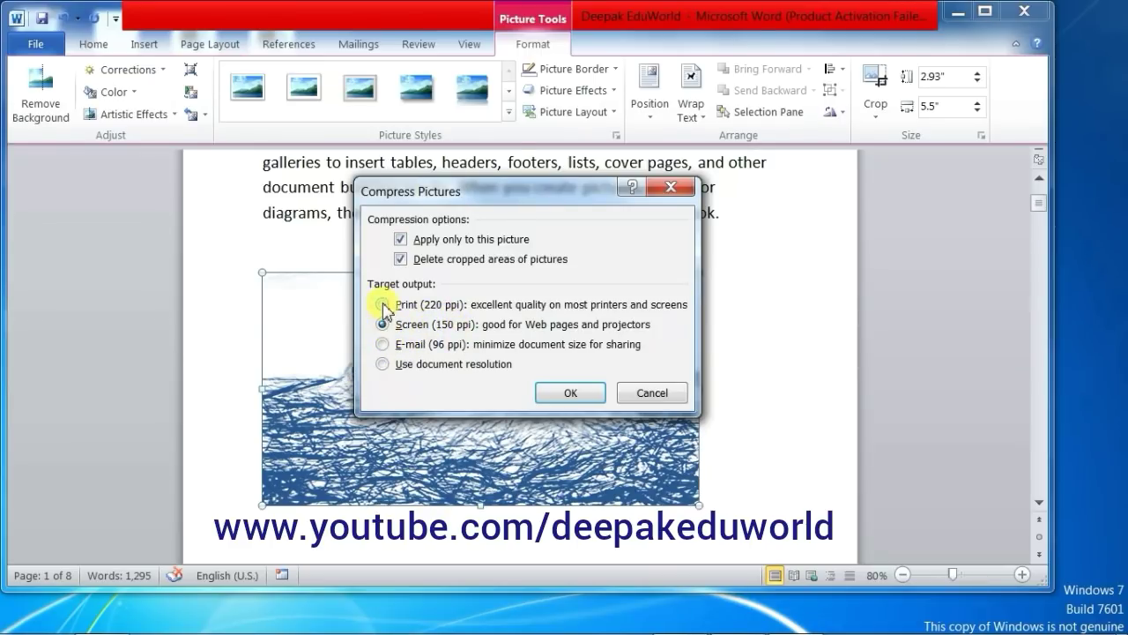
# Compress the picture at Print (220 ppi) with cropped areas deleted, then reselect it
pyautogui.click(557, 394)
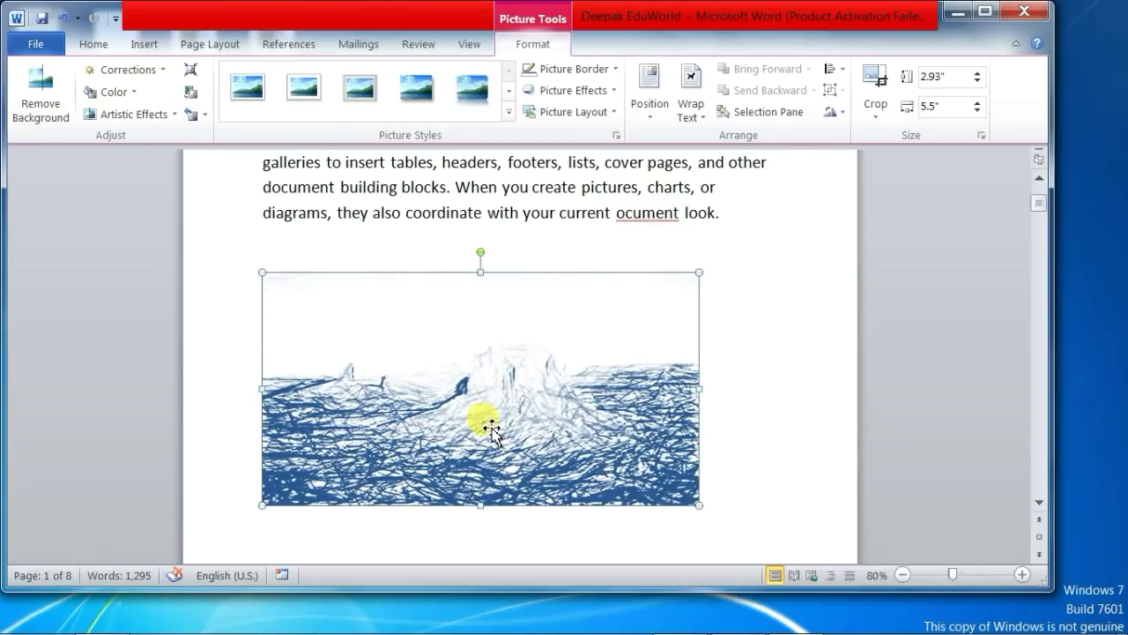
pyautogui.click(284, 211)
pyautogui.click(370, 379)
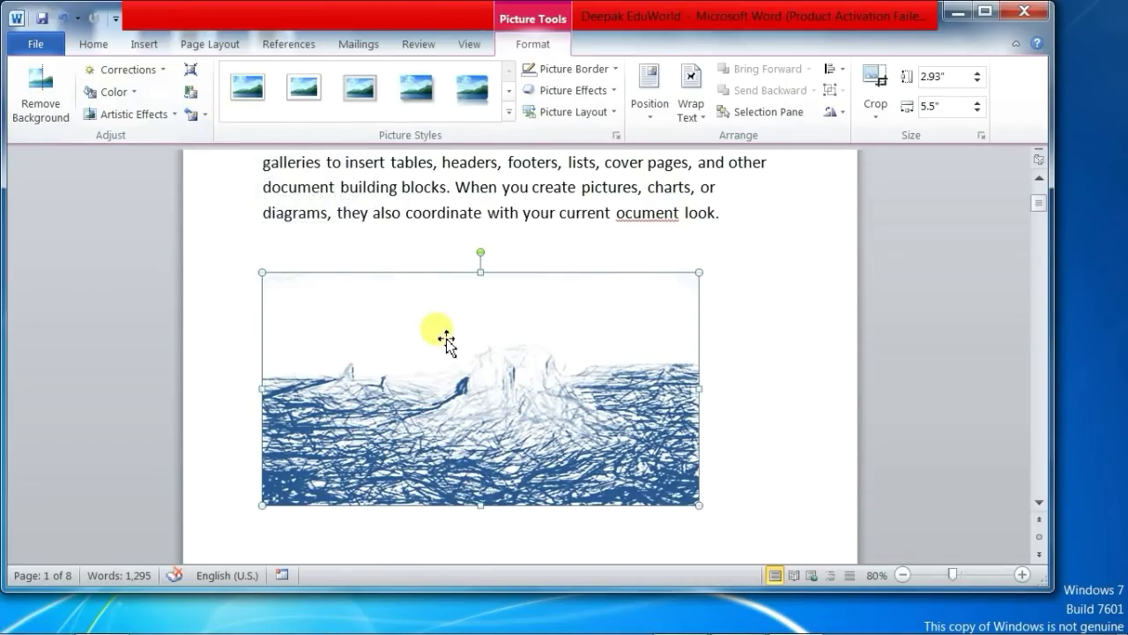
# Replace the desert photo with the Tulips sample picture using Change Picture
pyautogui.click(190, 92)
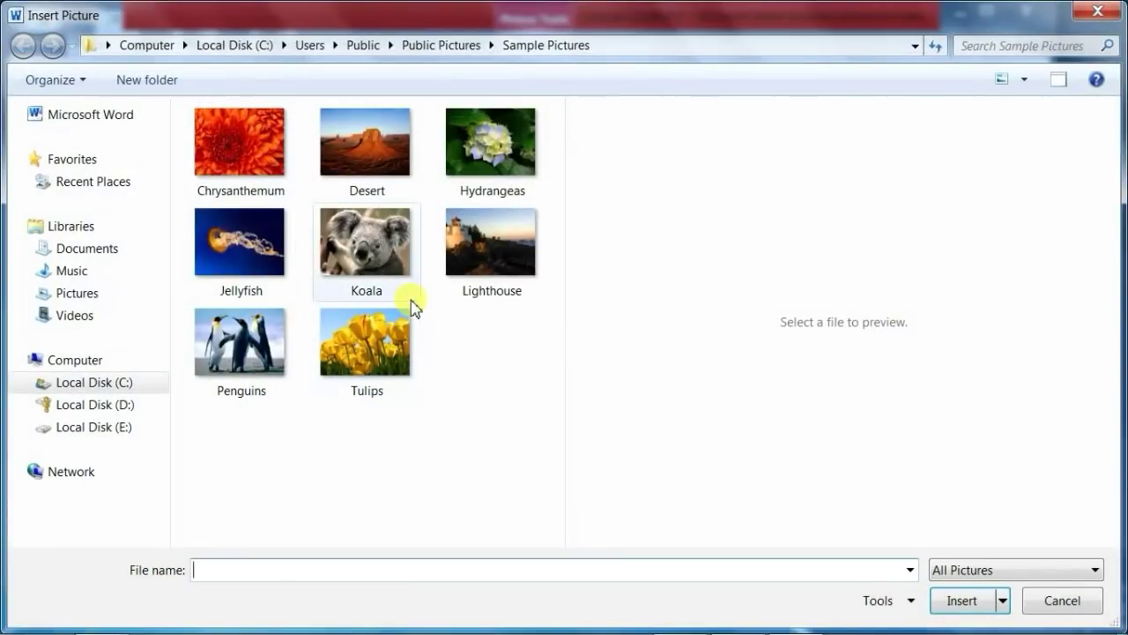
pyautogui.click(353, 338)
pyautogui.rightClick(353, 339)
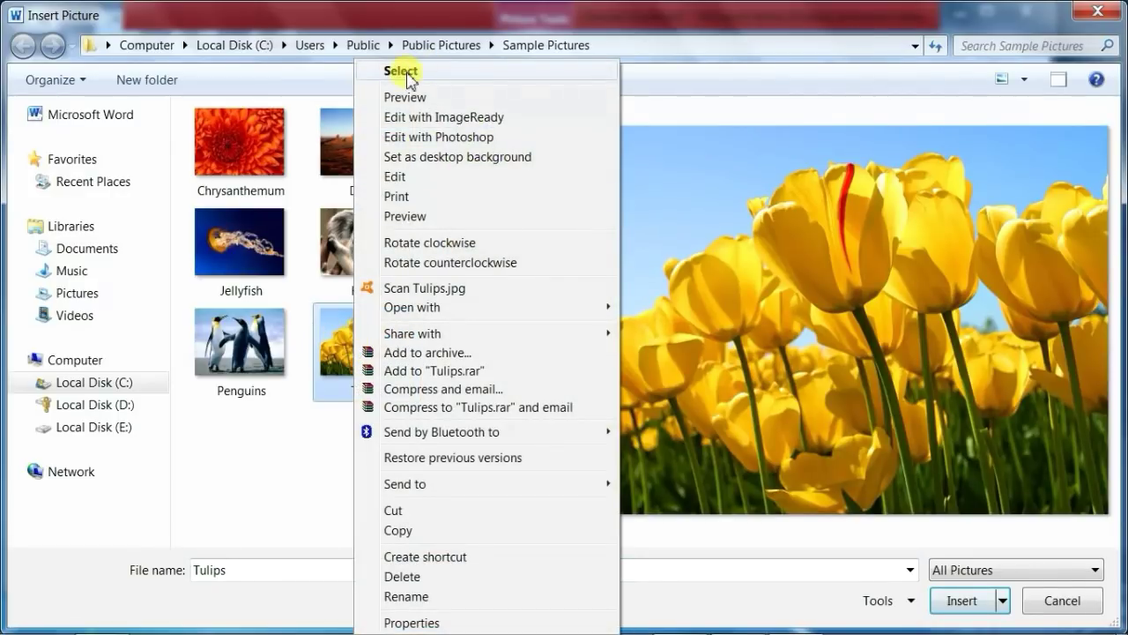
pyautogui.click(405, 78)
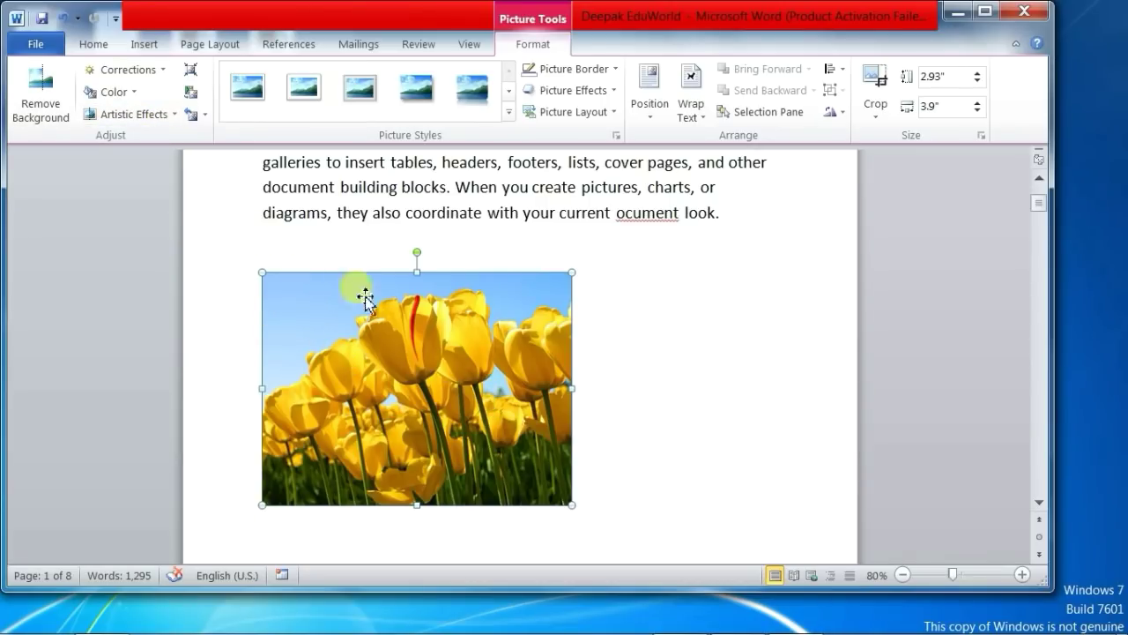
# Recolour the tulips light blue and add a pencil-sketch effect, then Reset Picture
pyautogui.click(137, 95)
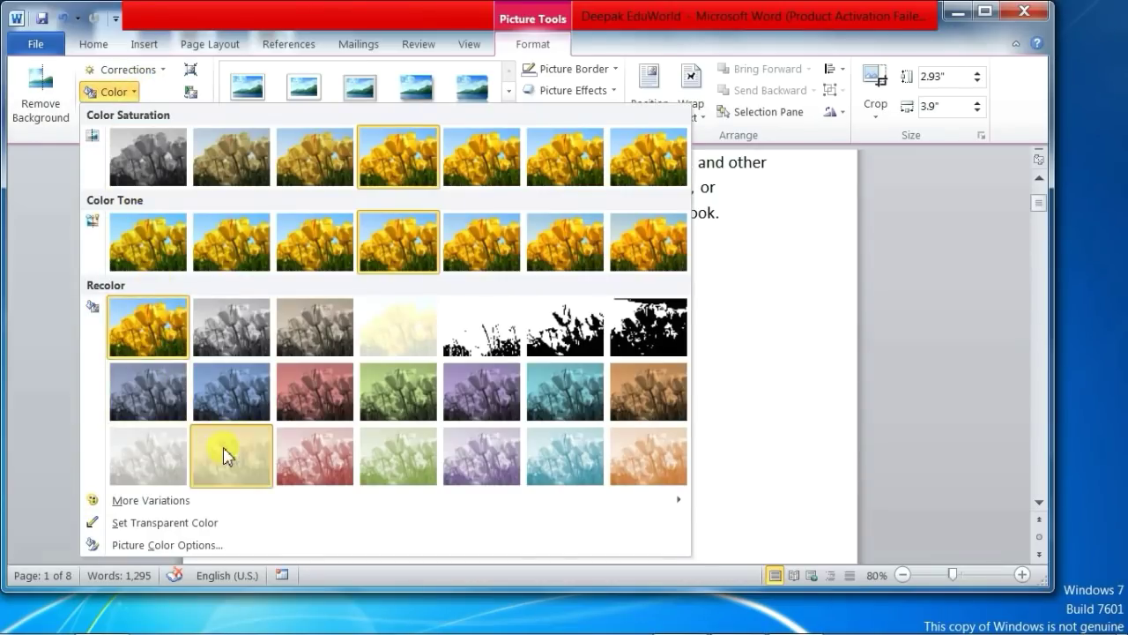
pyautogui.click(221, 453)
pyautogui.click(171, 121)
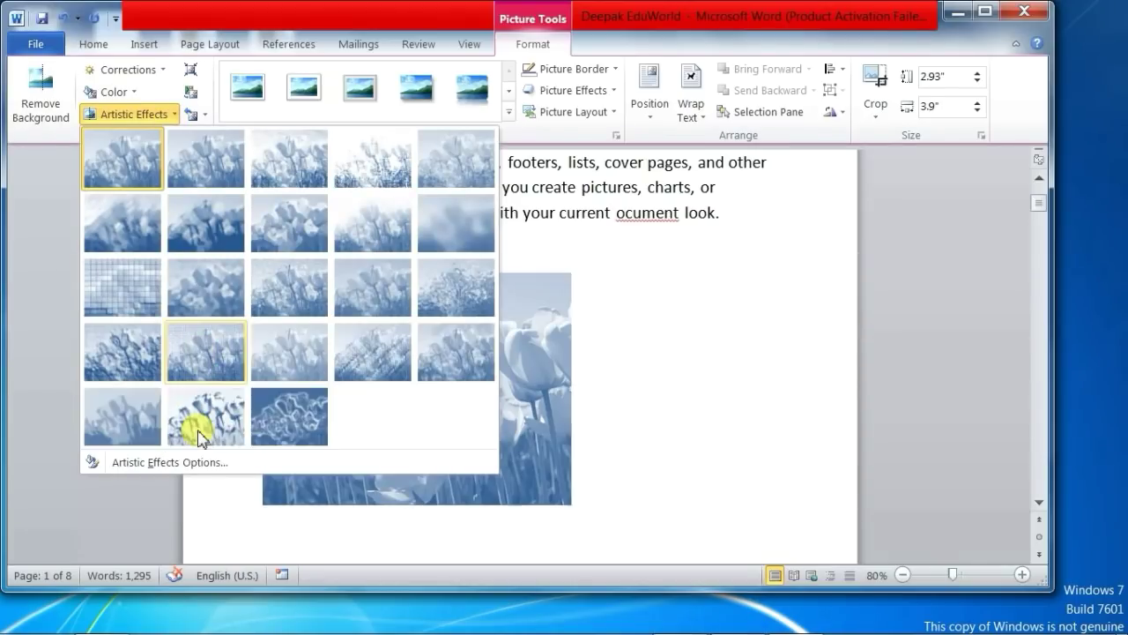
pyautogui.click(189, 416)
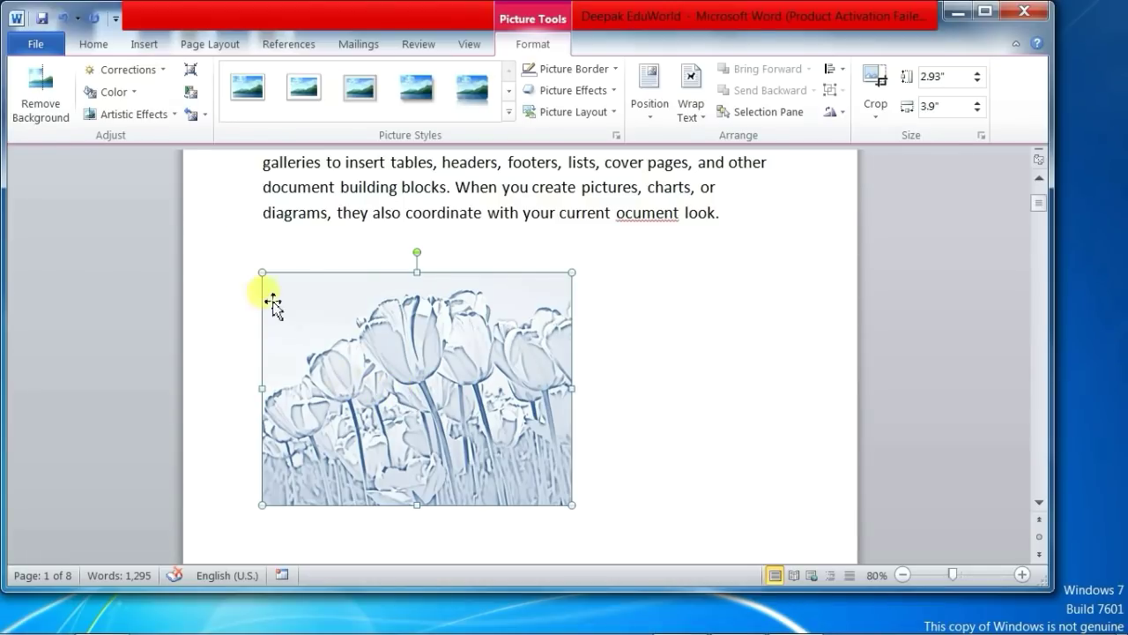
pyautogui.click(192, 115)
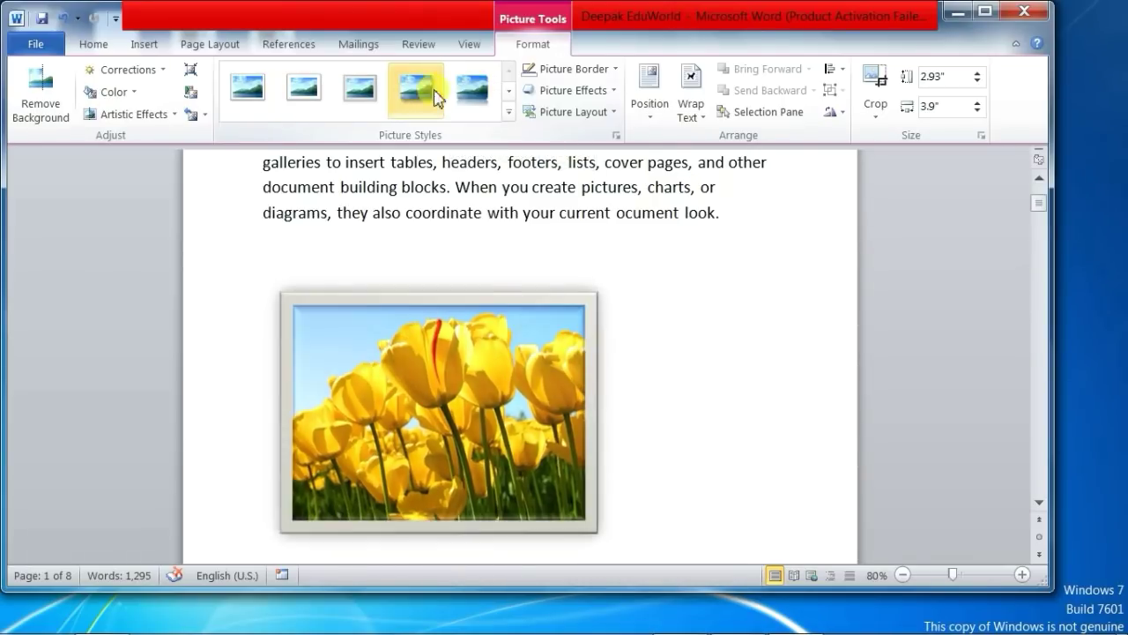
# Apply the Bevel Perspective style to the tulips, then switch to Simple Frame, White
pyautogui.click(510, 113)
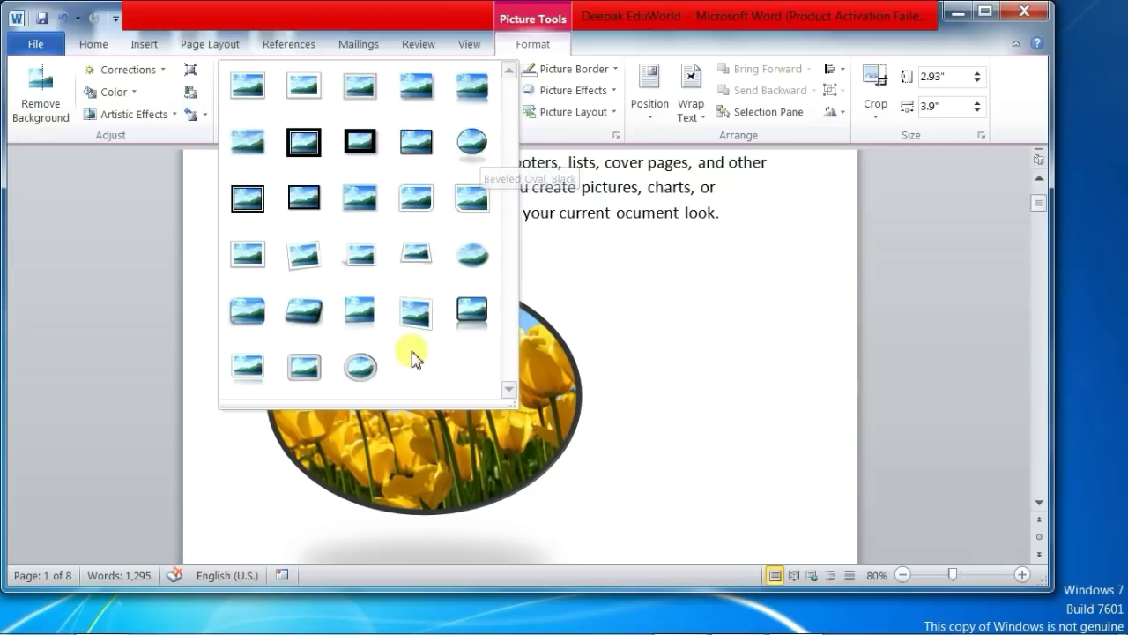
pyautogui.click(300, 312)
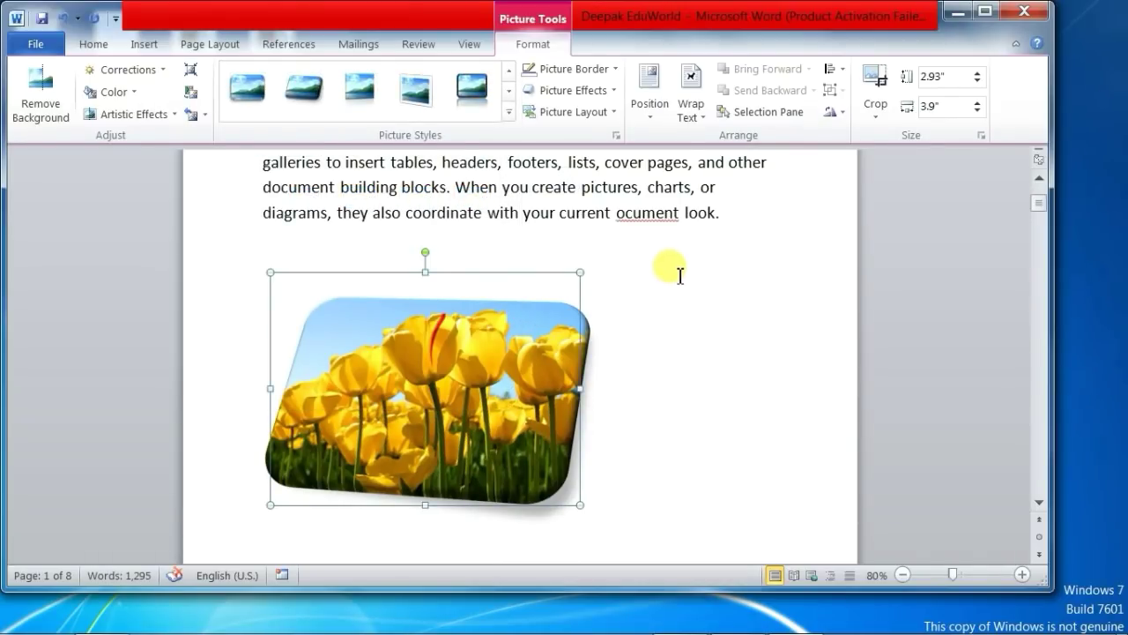
pyautogui.click(617, 71)
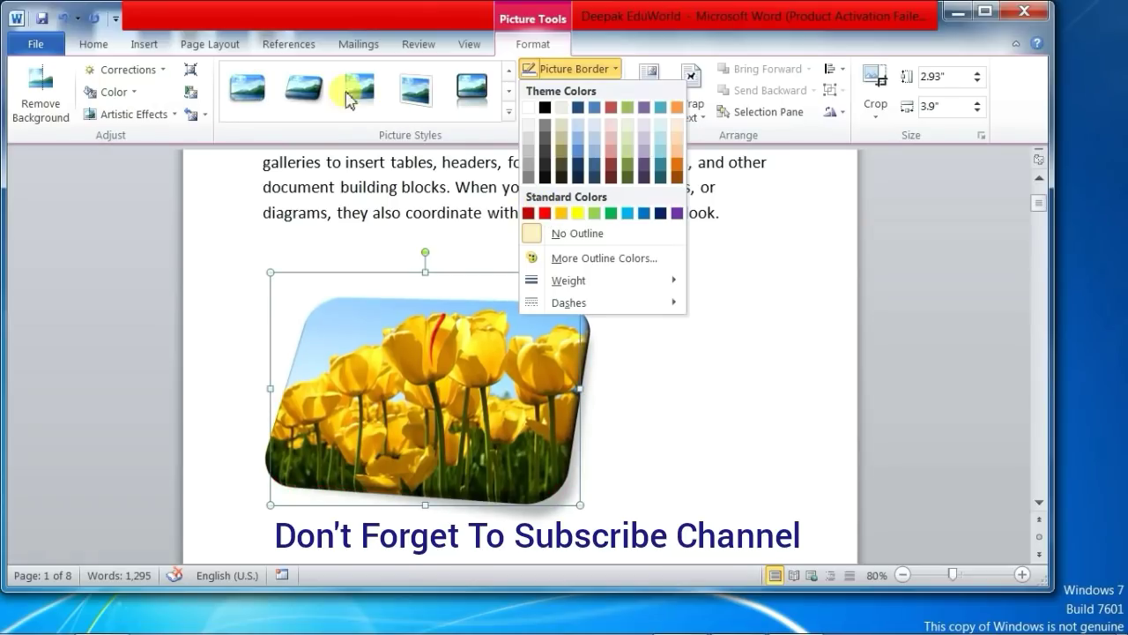
pyautogui.click(509, 112)
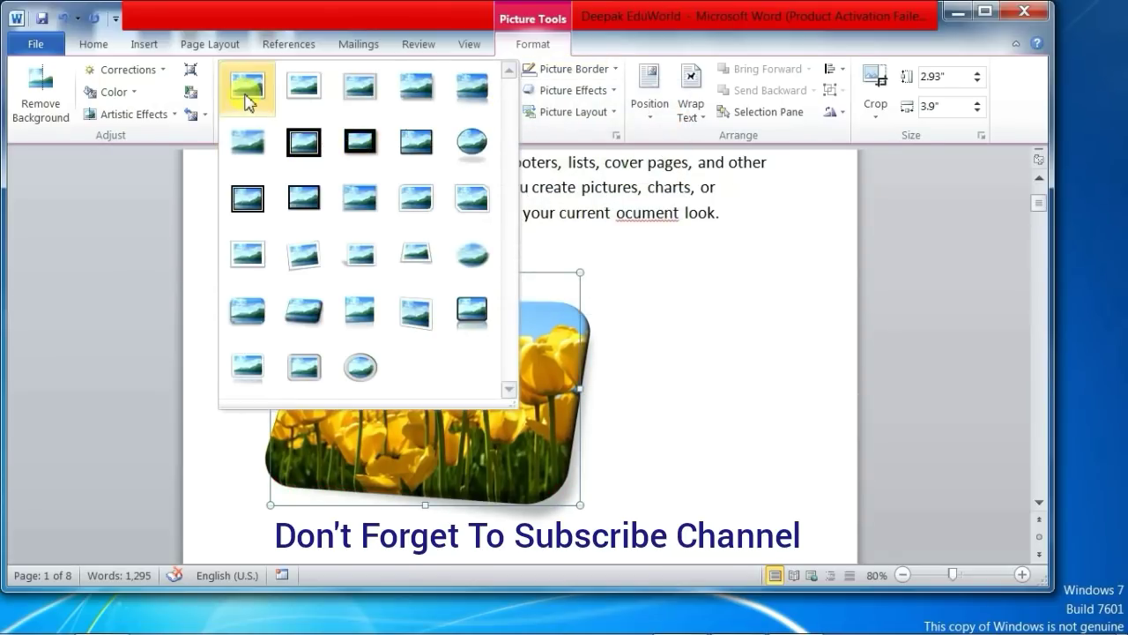
pyautogui.click(247, 88)
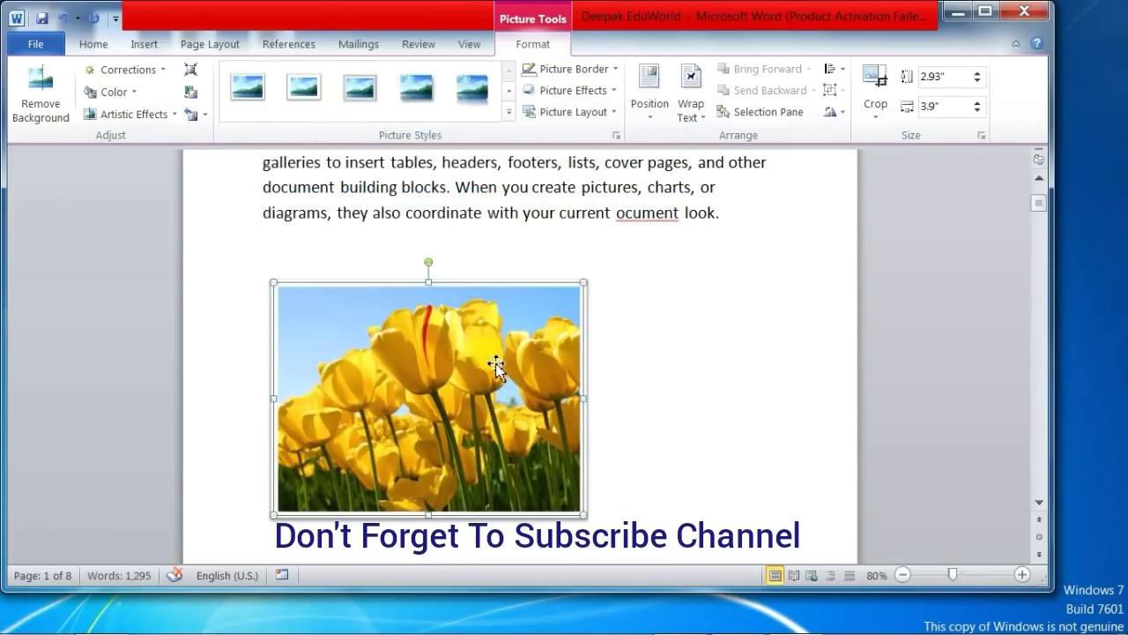
# Give the tulip picture a red 4½ pt border, then set the border to No Outline
pyautogui.click(617, 71)
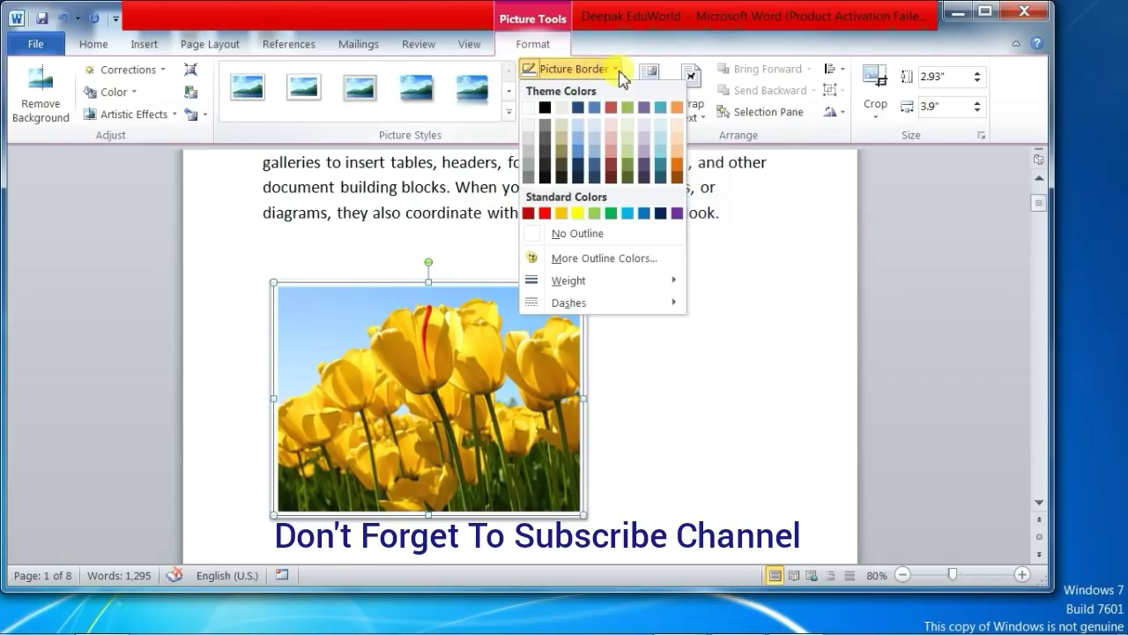
pyautogui.click(546, 213)
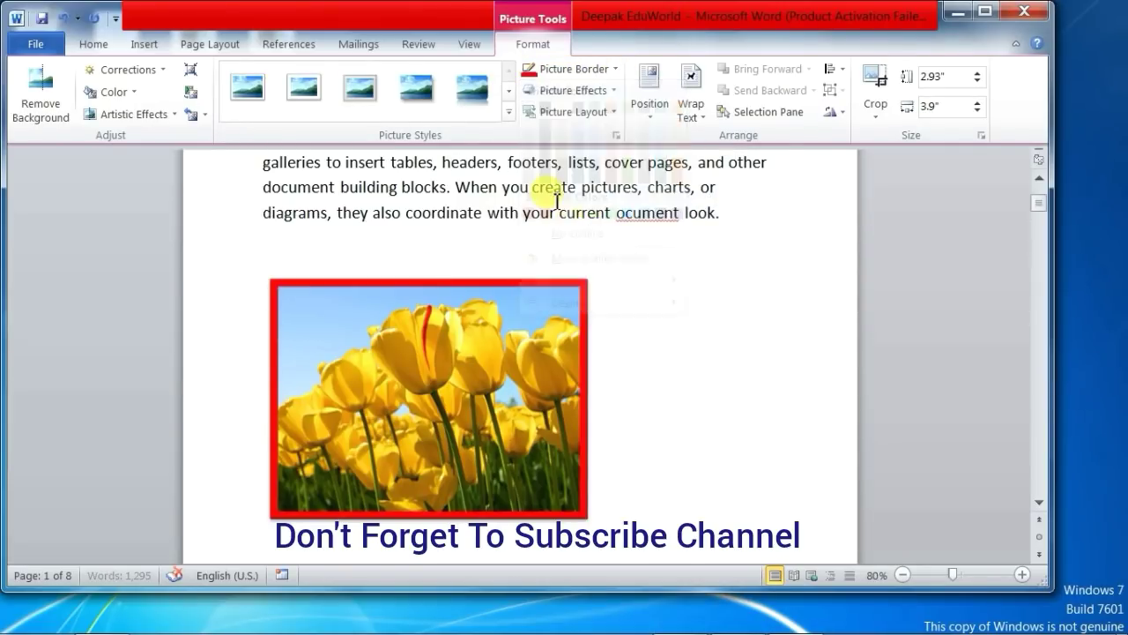
pyautogui.click(616, 71)
pyautogui.moveTo(569, 280)
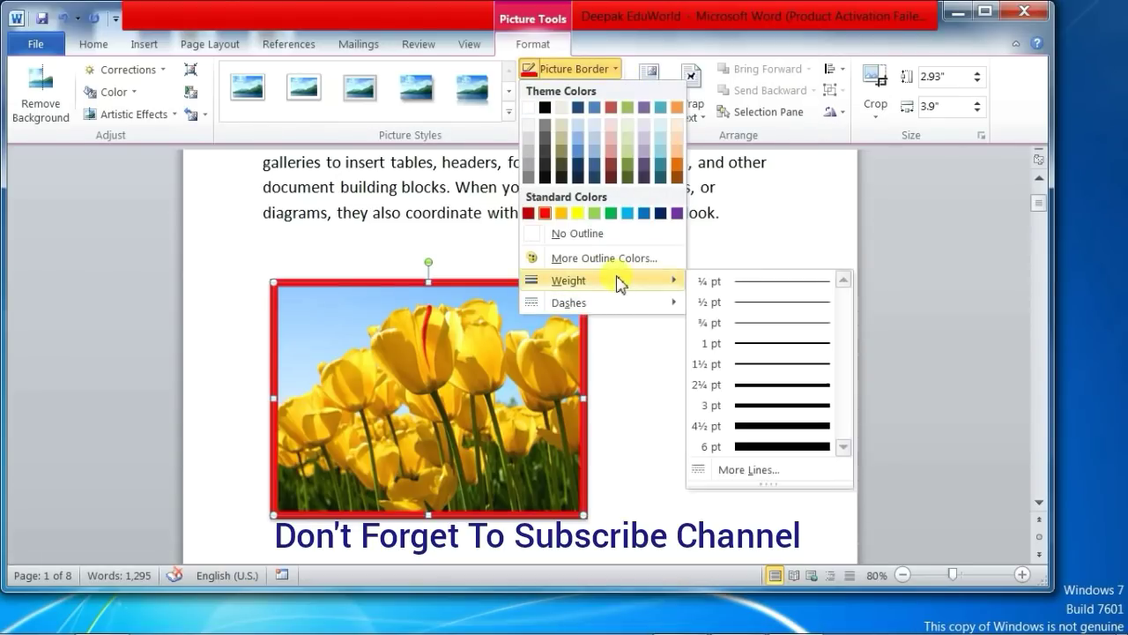
pyautogui.click(614, 71)
pyautogui.click(615, 72)
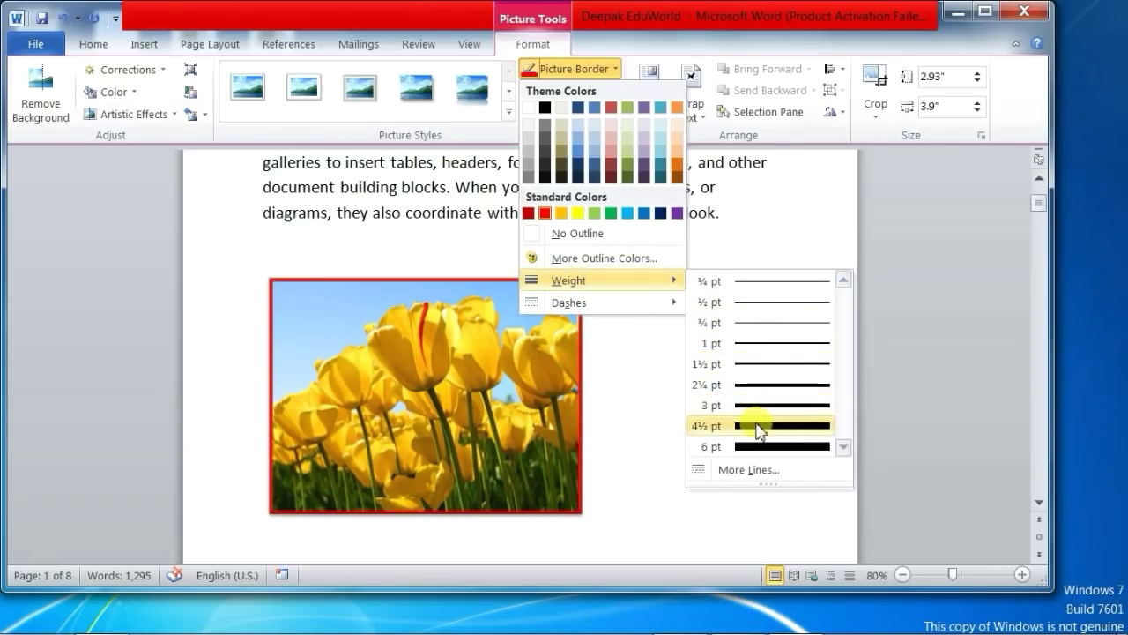
pyautogui.click(758, 426)
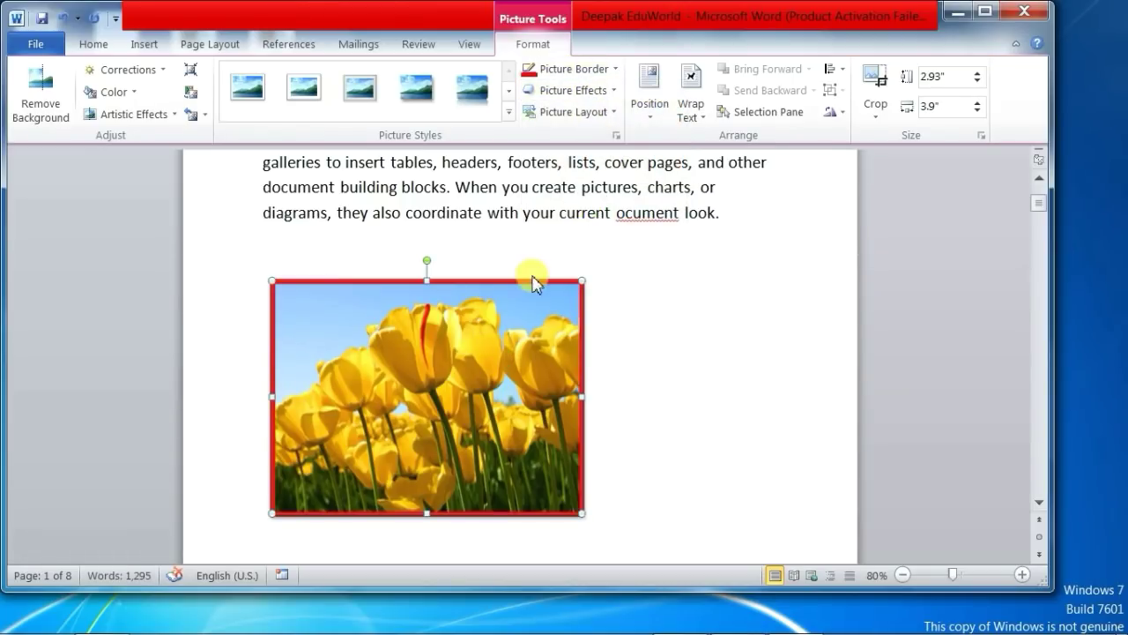
pyautogui.click(615, 72)
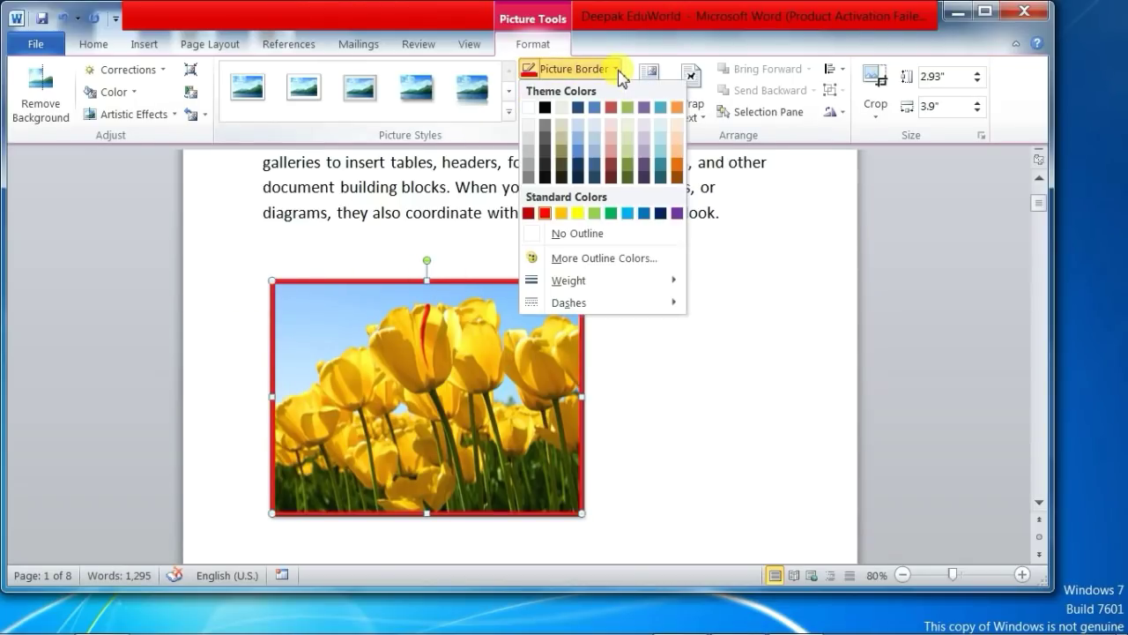
pyautogui.click(591, 235)
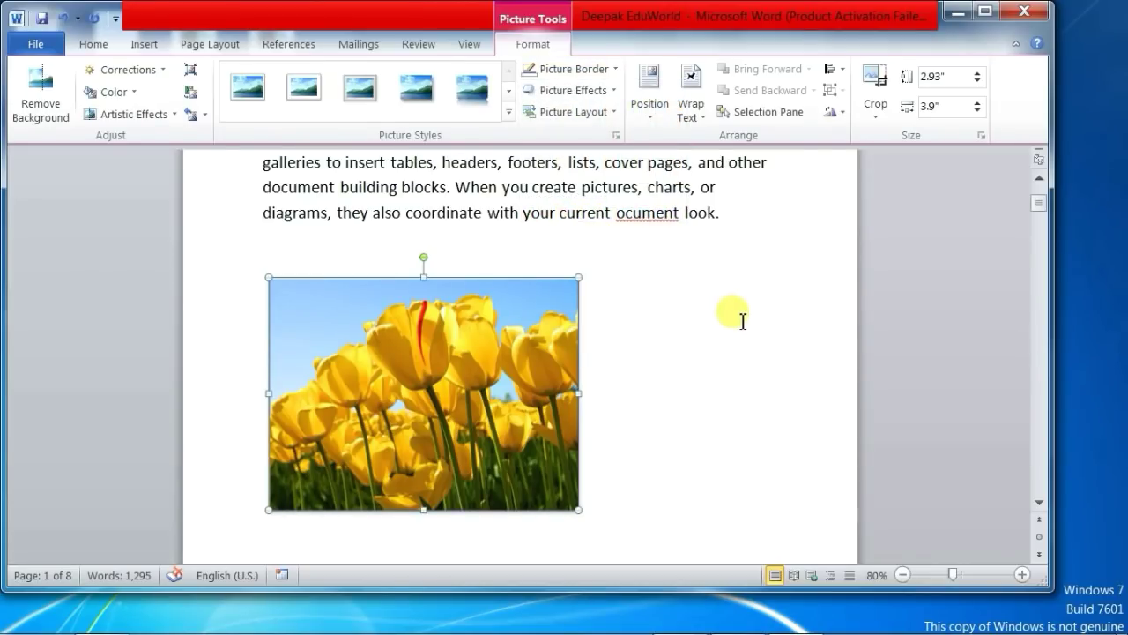
# Apply the Off Axis 2 Top 3-D rotation to the tulips, then set it back to No Rotation
pyautogui.click(615, 97)
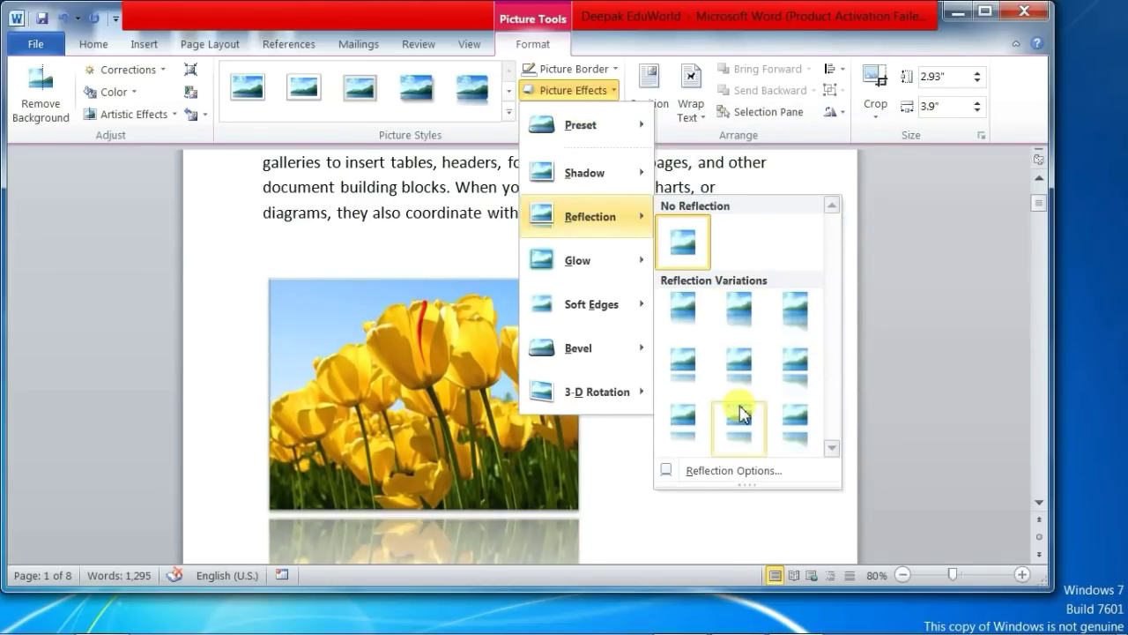
pyautogui.moveTo(596, 391)
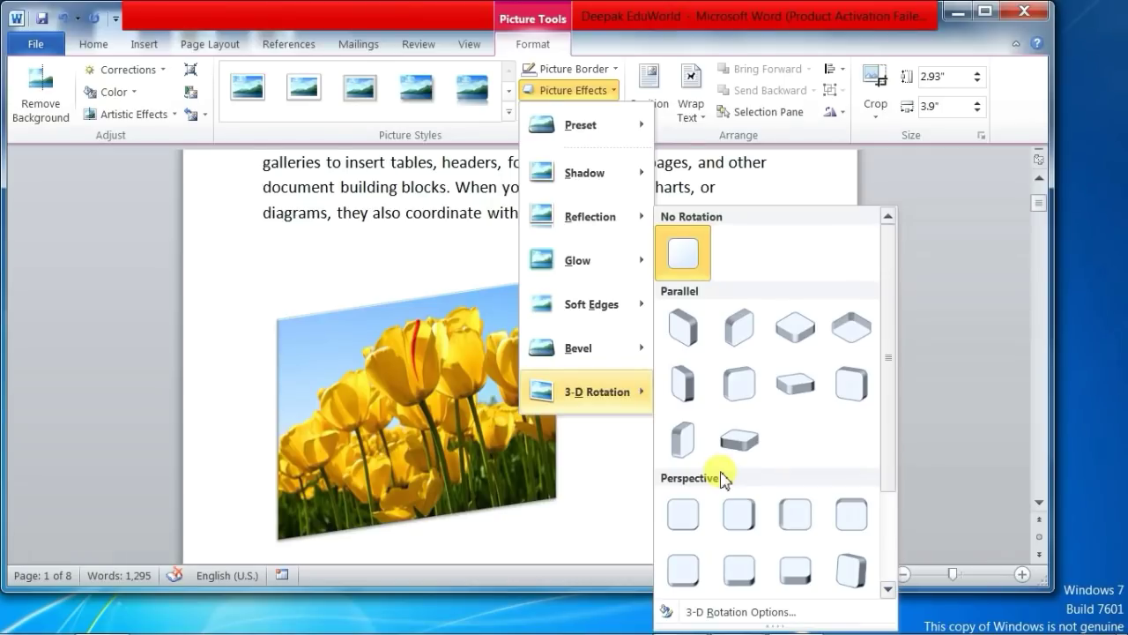
pyautogui.click(675, 163)
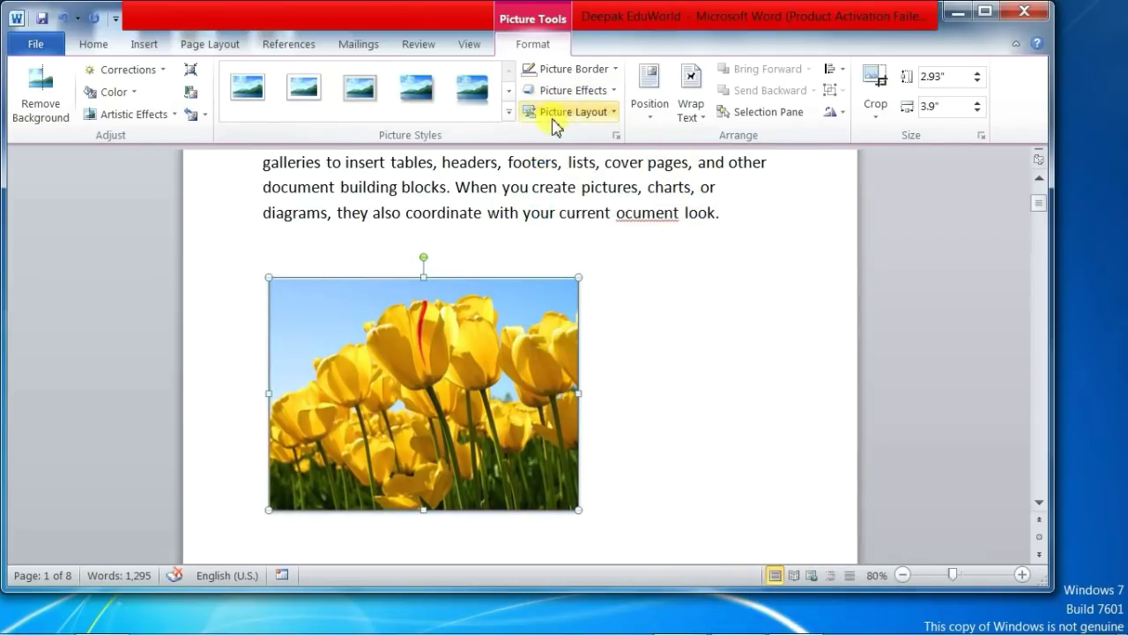
pyautogui.click(610, 90)
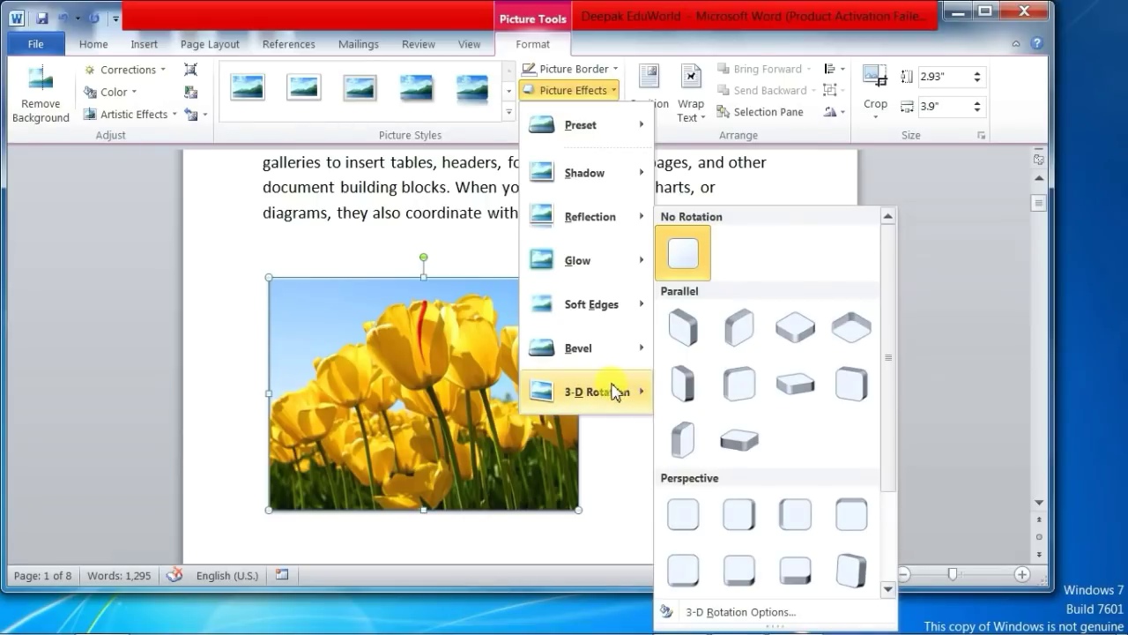
pyautogui.click(740, 438)
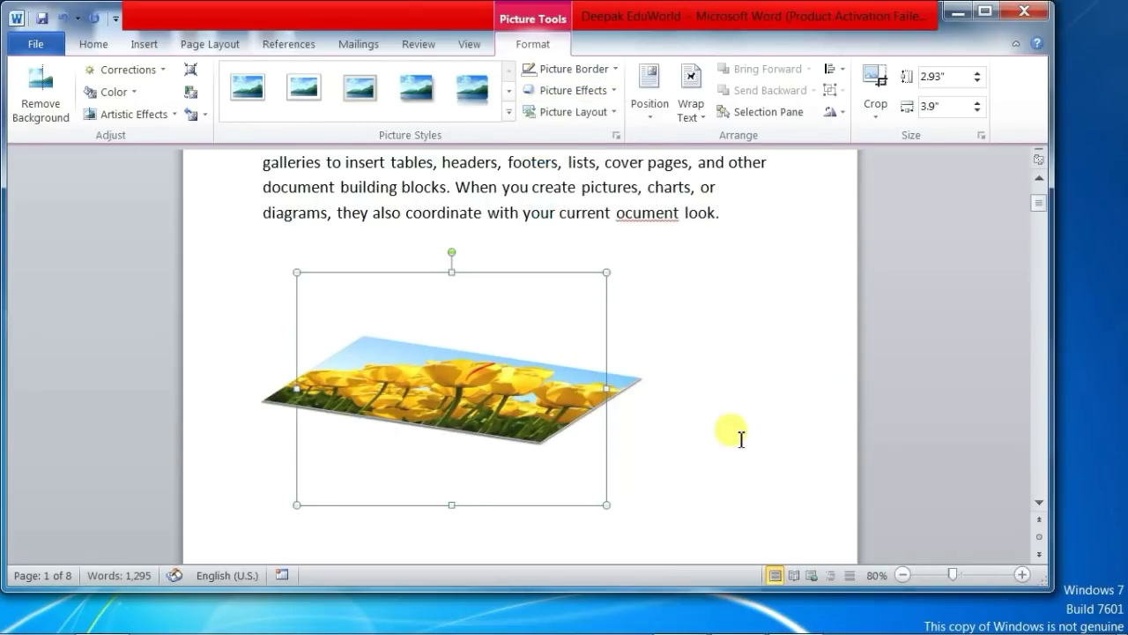
pyautogui.click(615, 92)
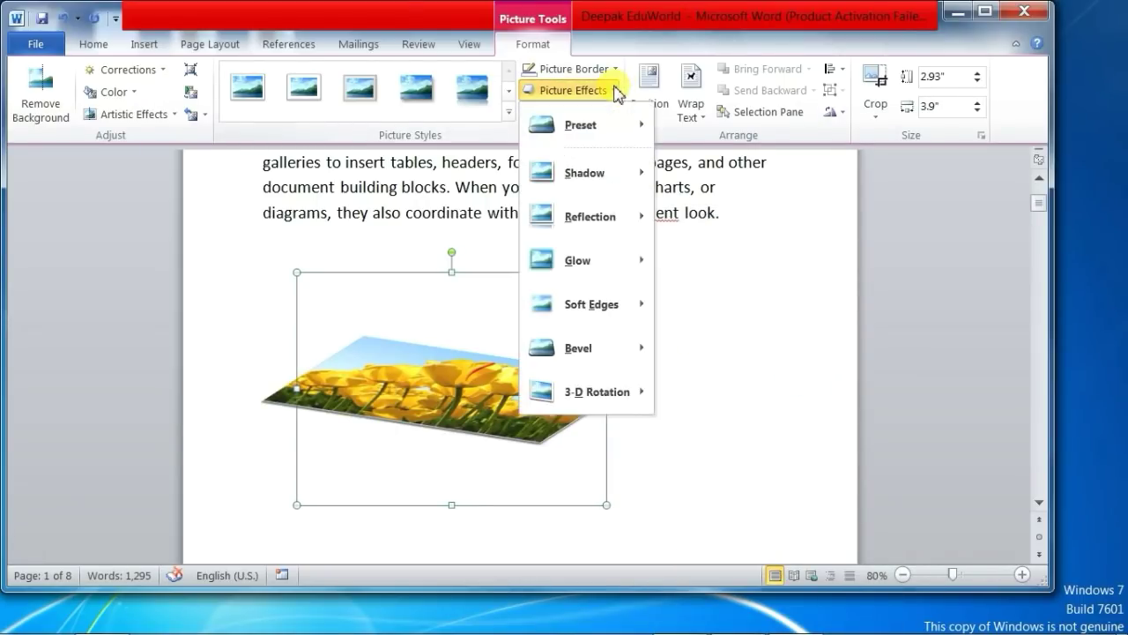
pyautogui.moveTo(596, 391)
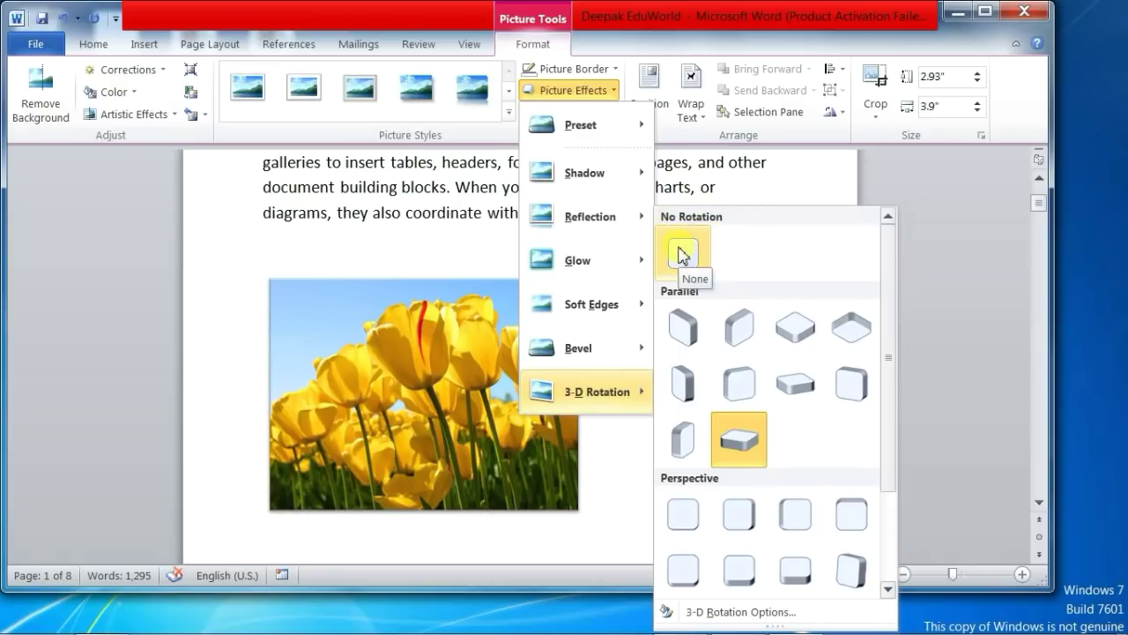
pyautogui.click(681, 251)
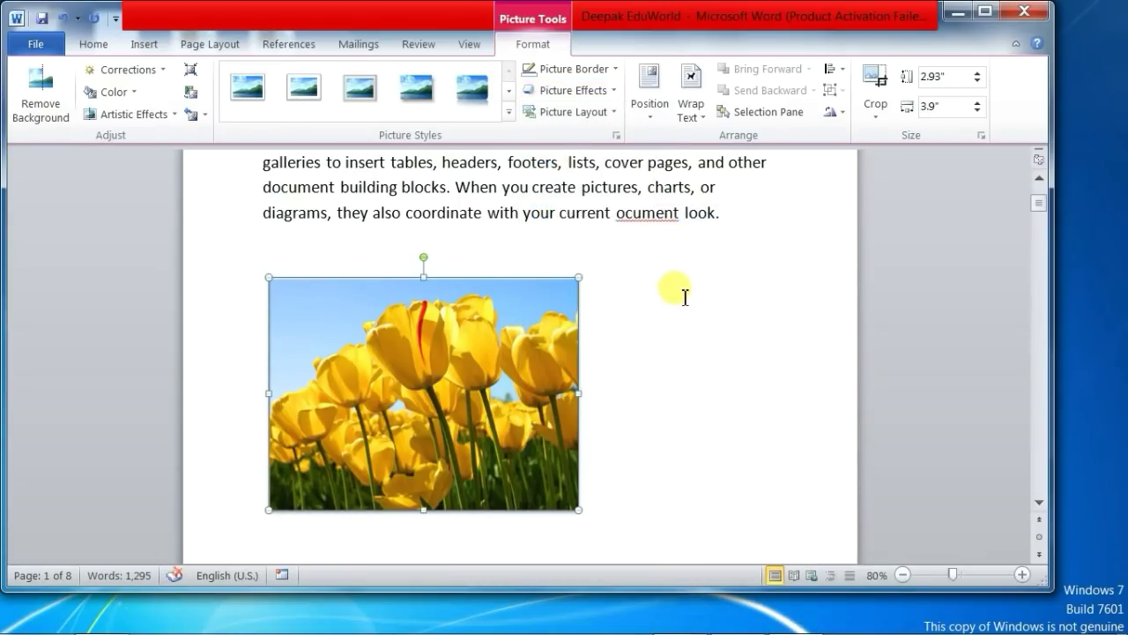
pyautogui.click(617, 113)
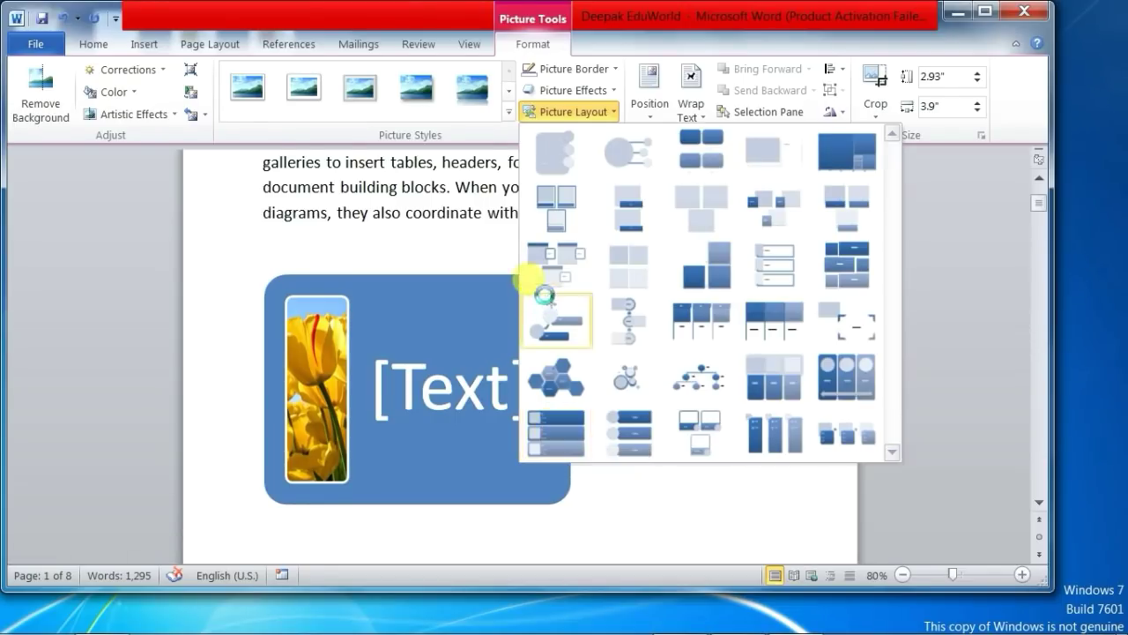
pyautogui.press('Escape')
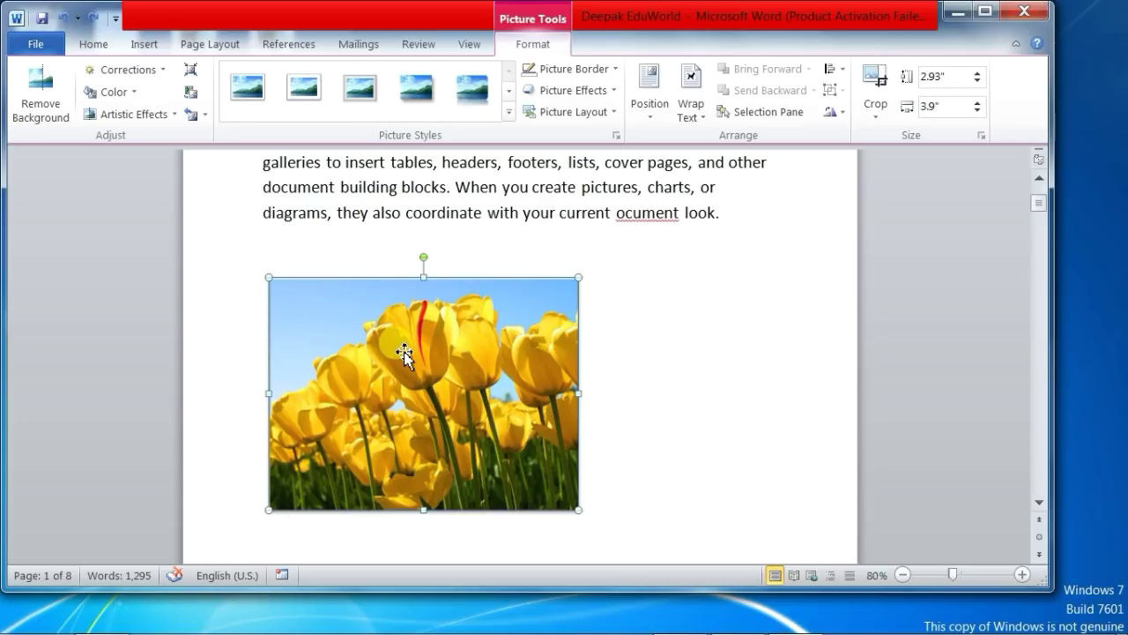
# Position the tulip photo in Middle Center with Square text wrapping on page 1
pyautogui.click(634, 254)
pyautogui.keyDown('ctrl'); pyautogui.scroll(-1, 630, 265); pyautogui.keyUp('ctrl')
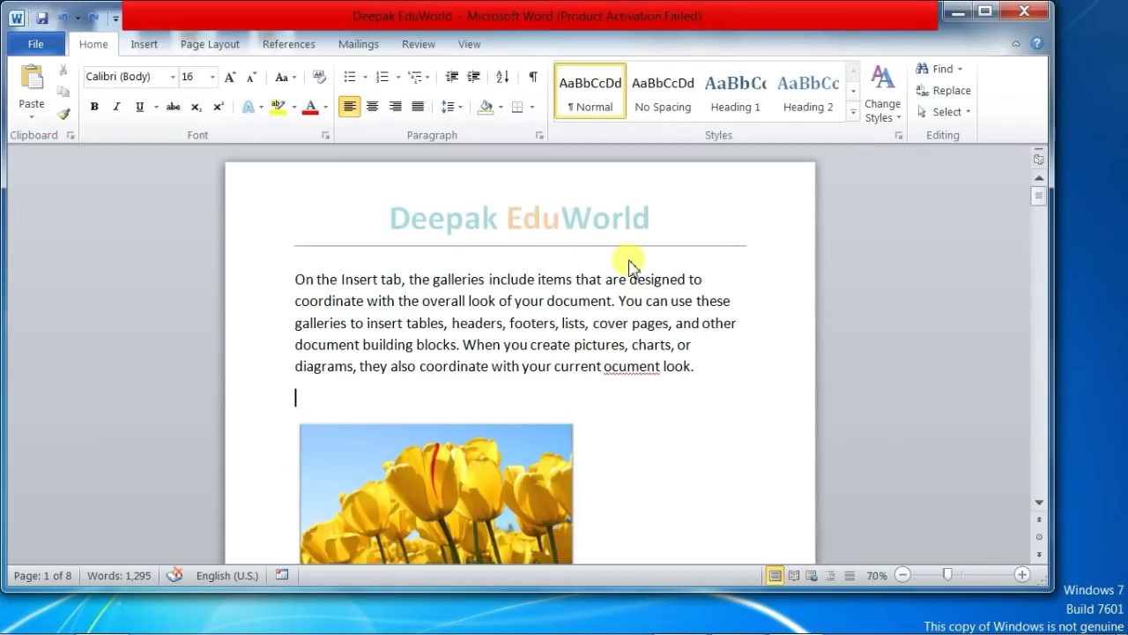
pyautogui.keyDown('ctrl'); pyautogui.scroll(-2, 630, 265); pyautogui.keyUp('ctrl')
pyautogui.keyDown('ctrl'); pyautogui.scroll(-2, 486, 334); pyautogui.keyUp('ctrl')
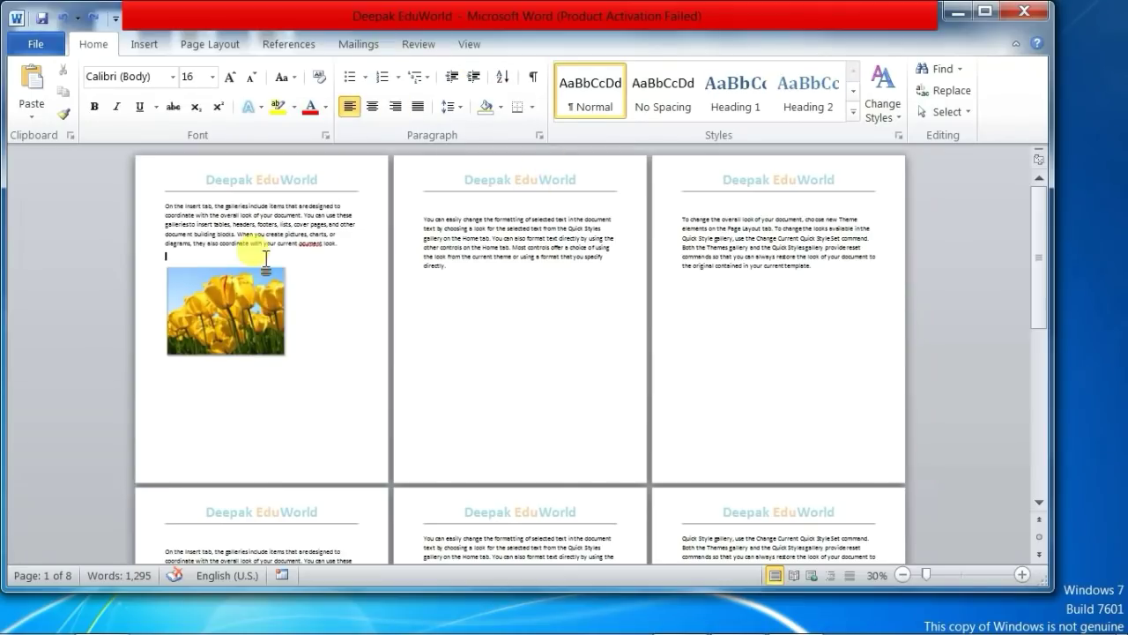
pyautogui.click(257, 280)
pyautogui.click(532, 44)
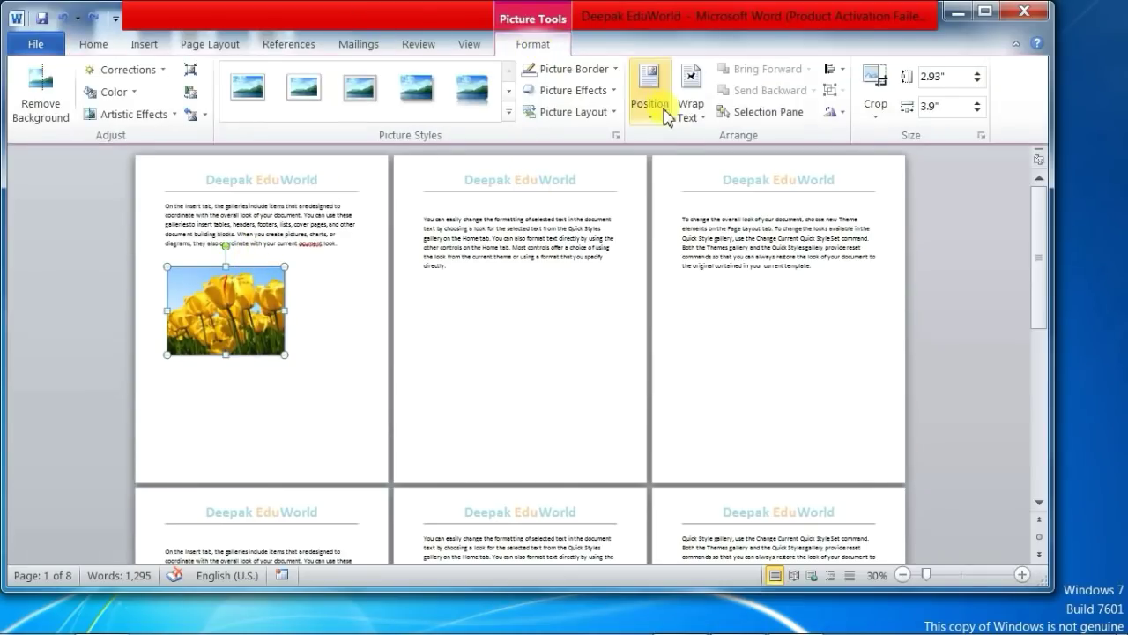
pyautogui.click(651, 120)
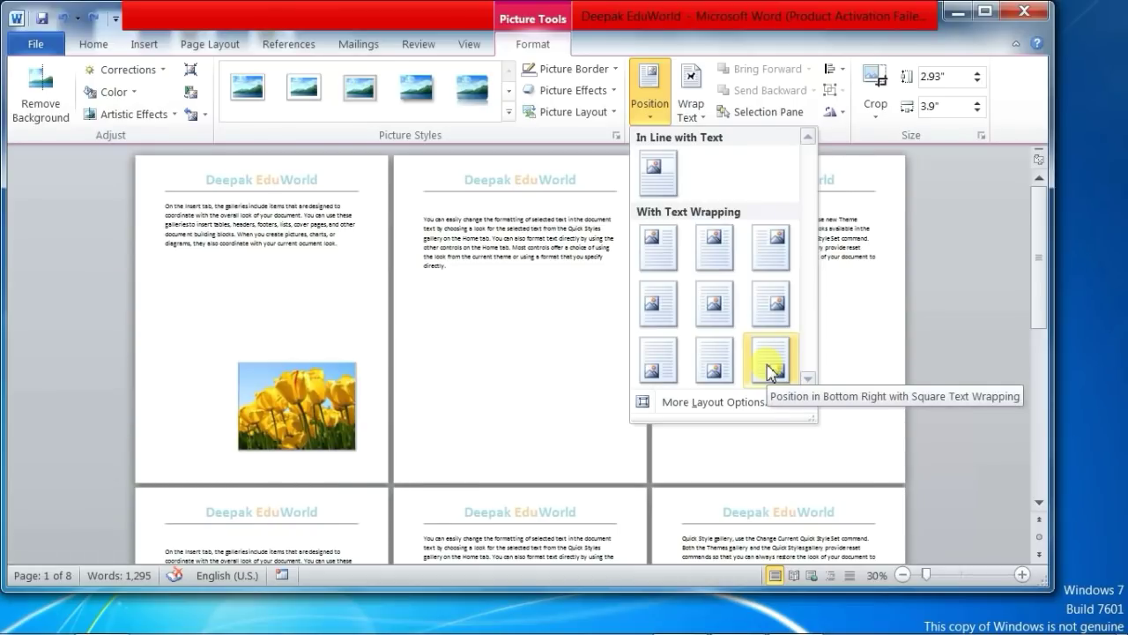
pyautogui.click(714, 304)
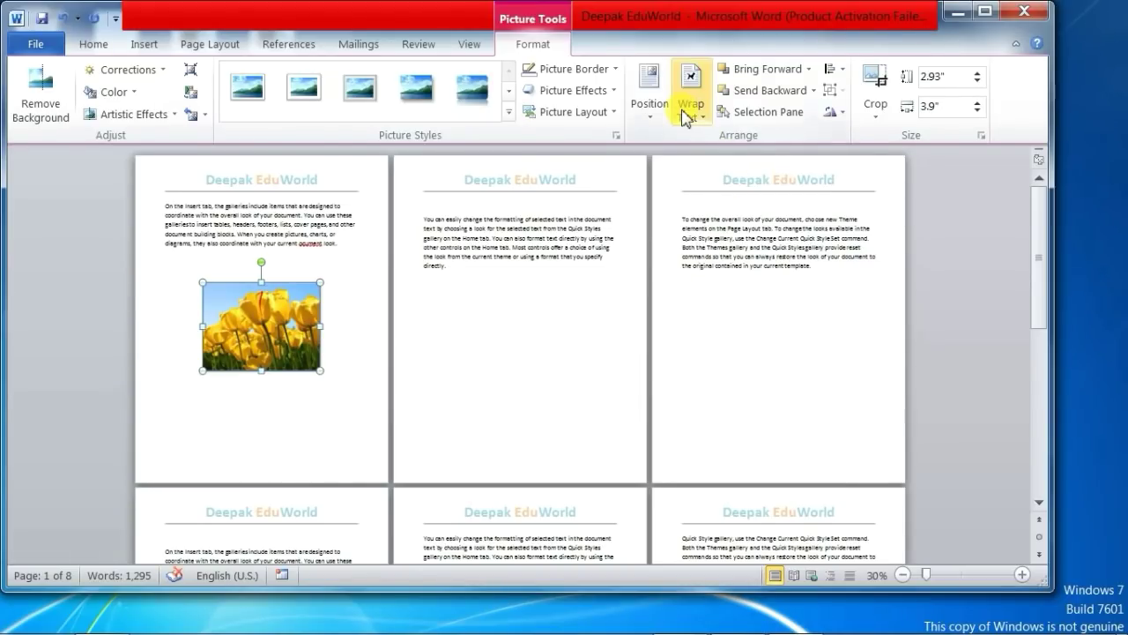
pyautogui.click(695, 132)
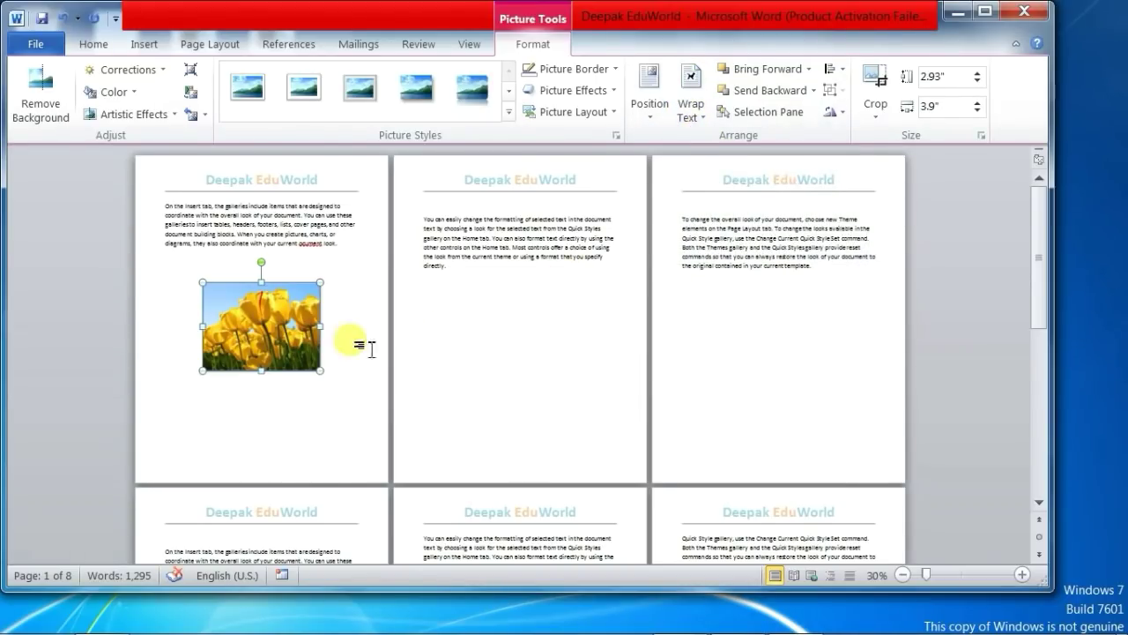
pyautogui.scroll(2, 340, 347)
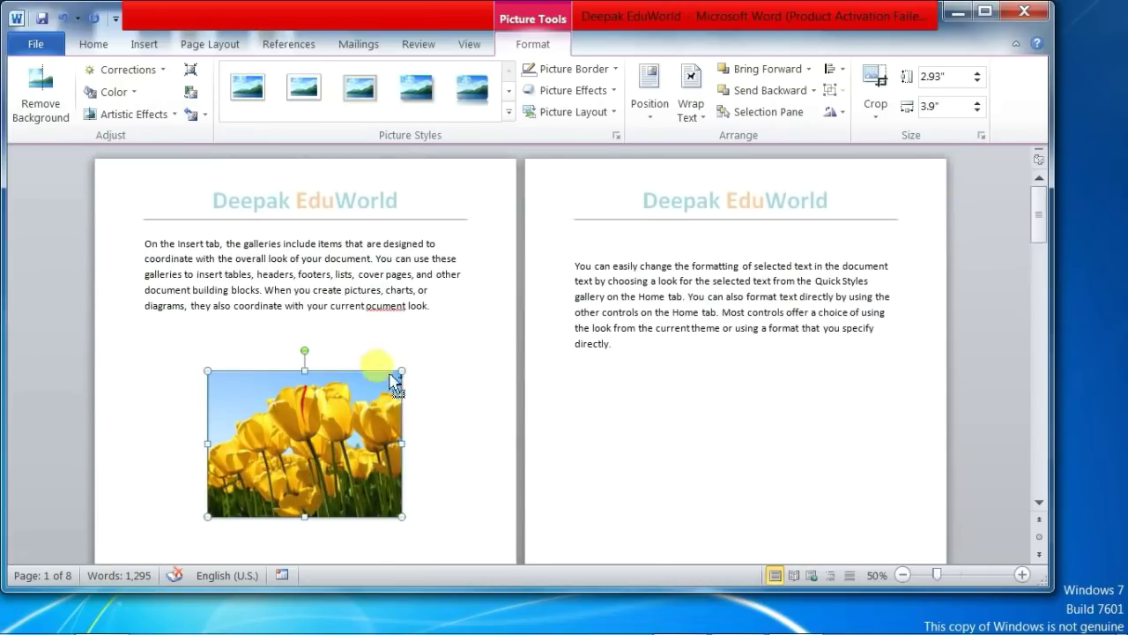
pyautogui.scroll(1, 411, 375)
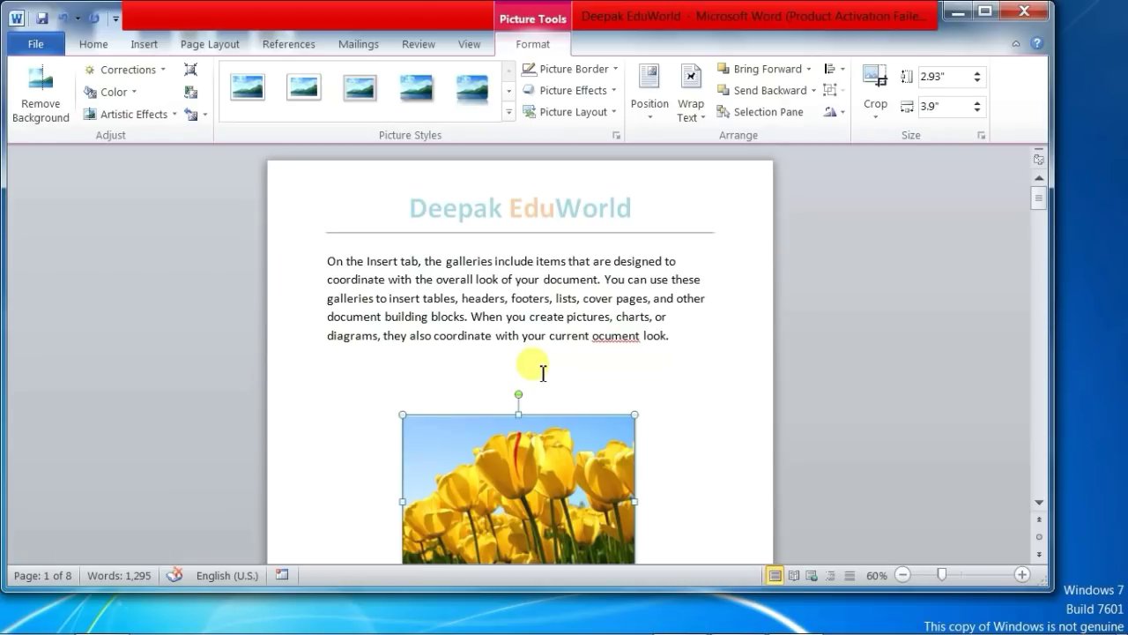
pyautogui.scroll(-1, 538, 370)
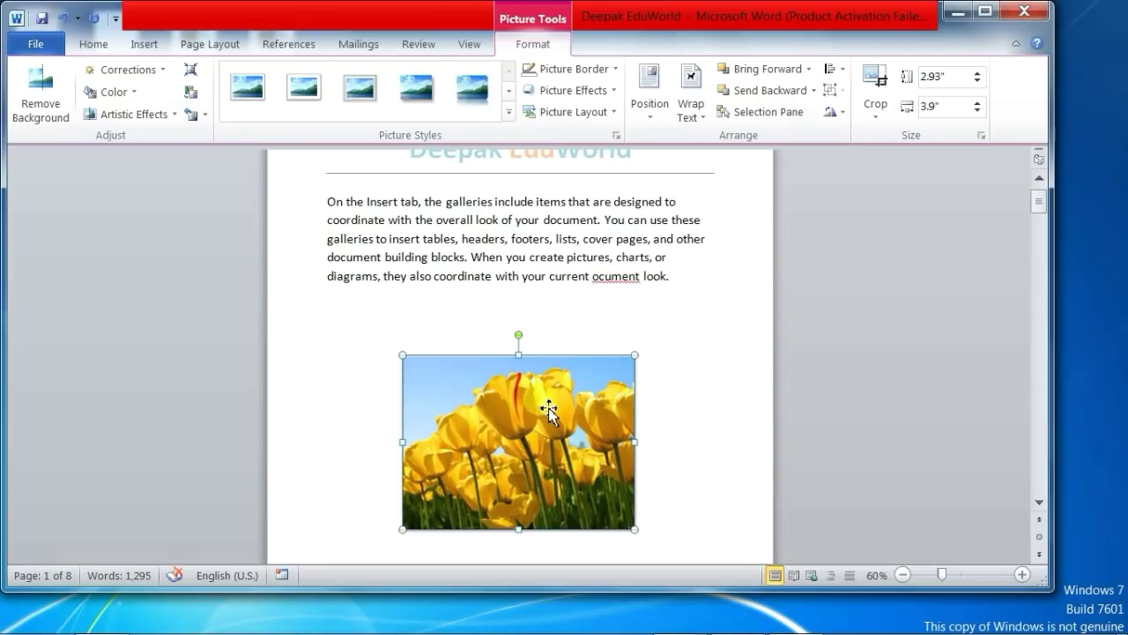
# Delete the tulip photo and dismiss the low-battery notification
pyautogui.press('Delete')
pyautogui.scroll(1, 547, 401)
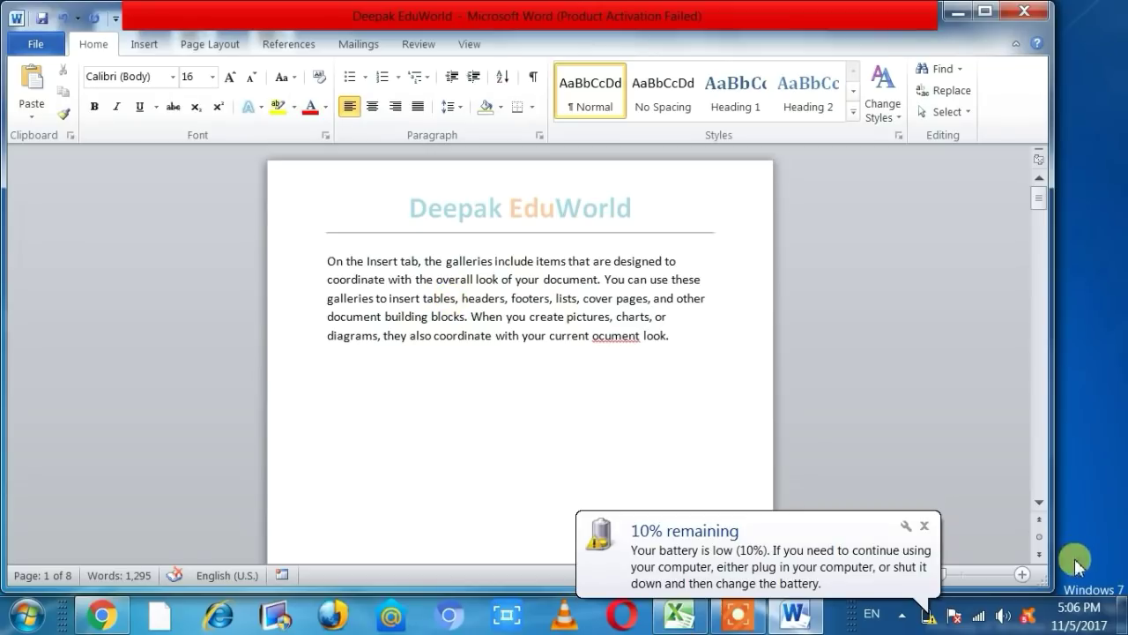
pyautogui.click(934, 525)
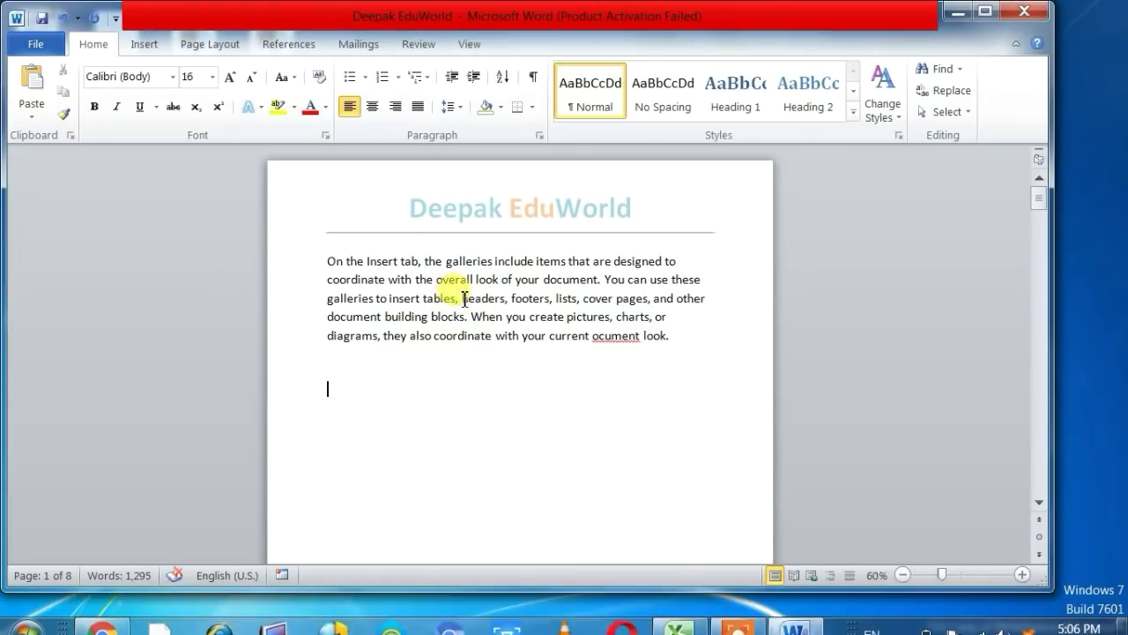
# Insert the Desert sample photo inline just before the word 'headers'
pyautogui.click(462, 298)
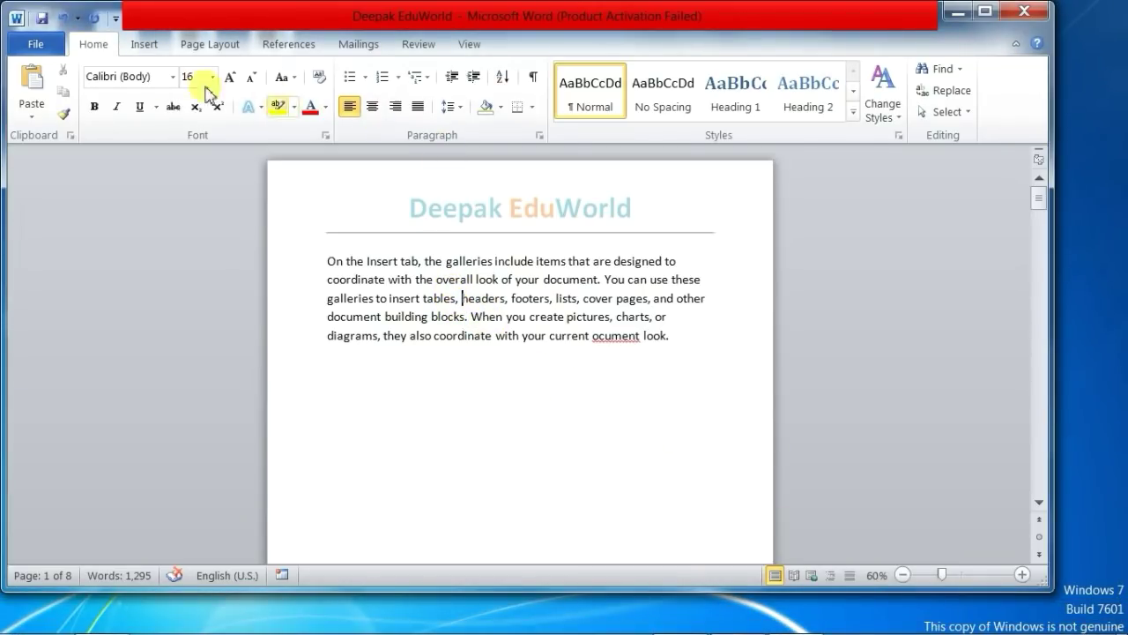
pyautogui.click(144, 44)
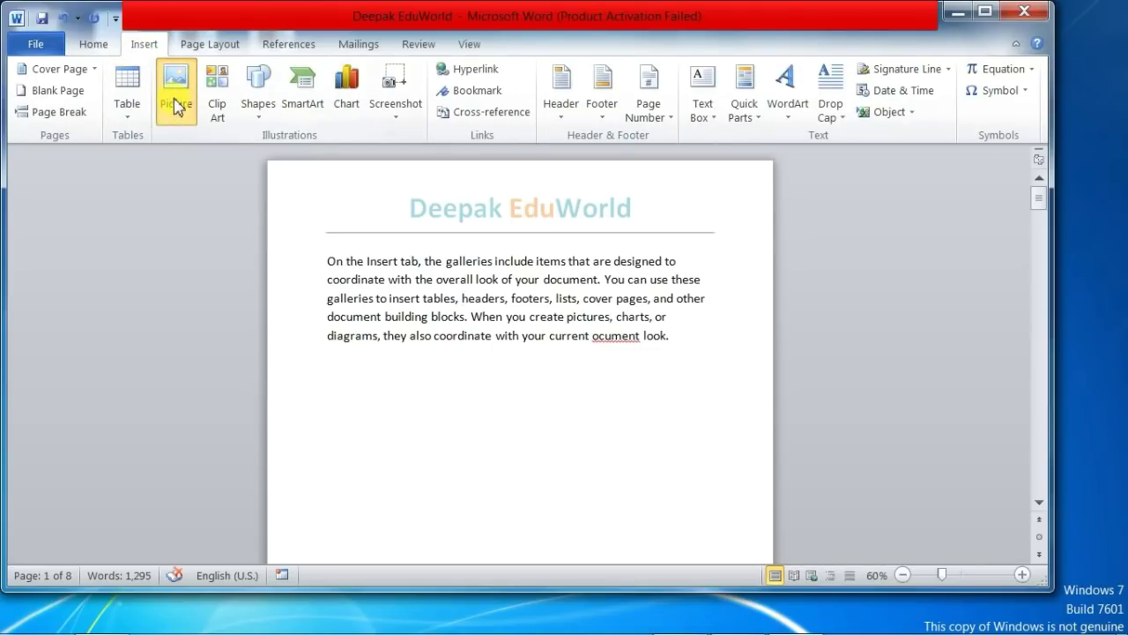
pyautogui.click(176, 89)
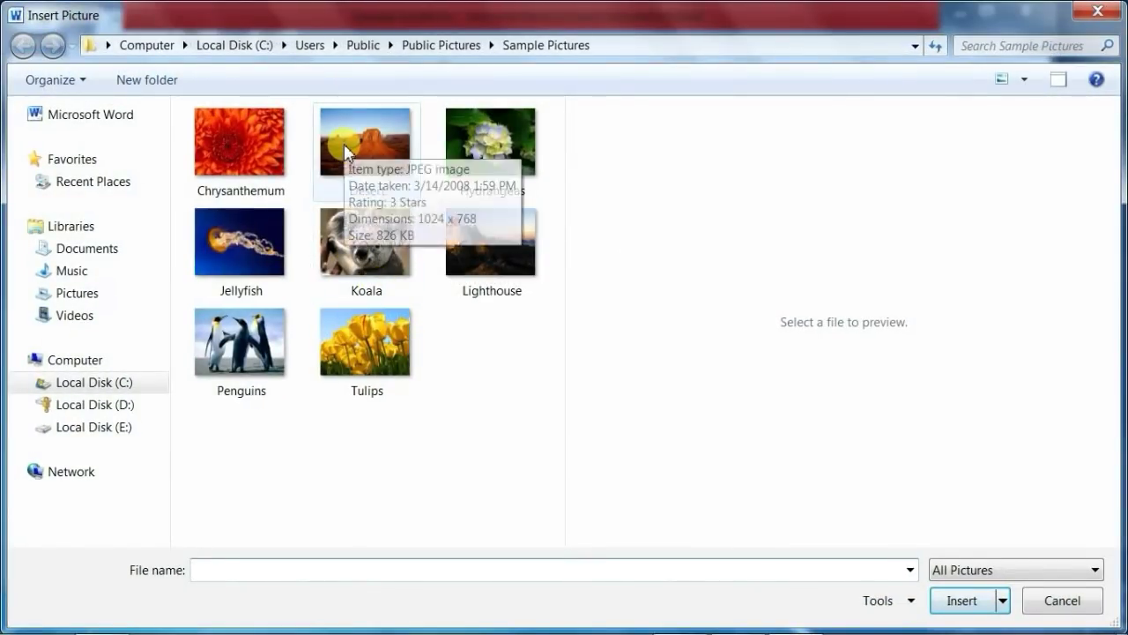
pyautogui.doubleClick(344, 145)
# Shrink the desert photo to about 1.35" by 1.81" by dragging its corner
pyautogui.scroll(-2, 613, 414)
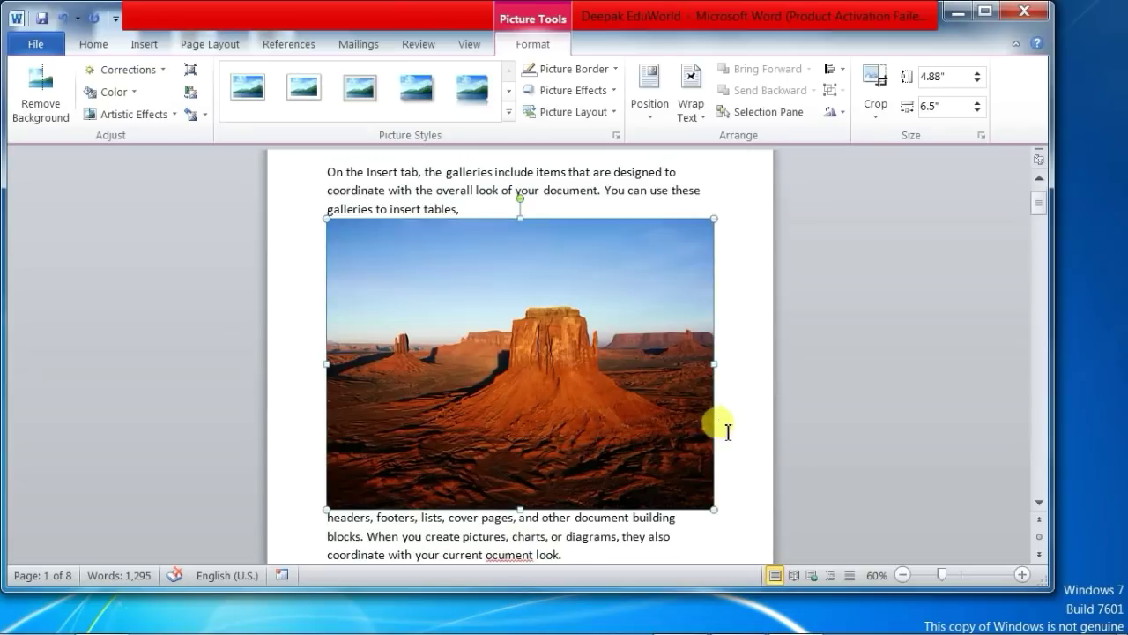
pyautogui.moveTo(718, 509); pyautogui.dragTo(431, 298)
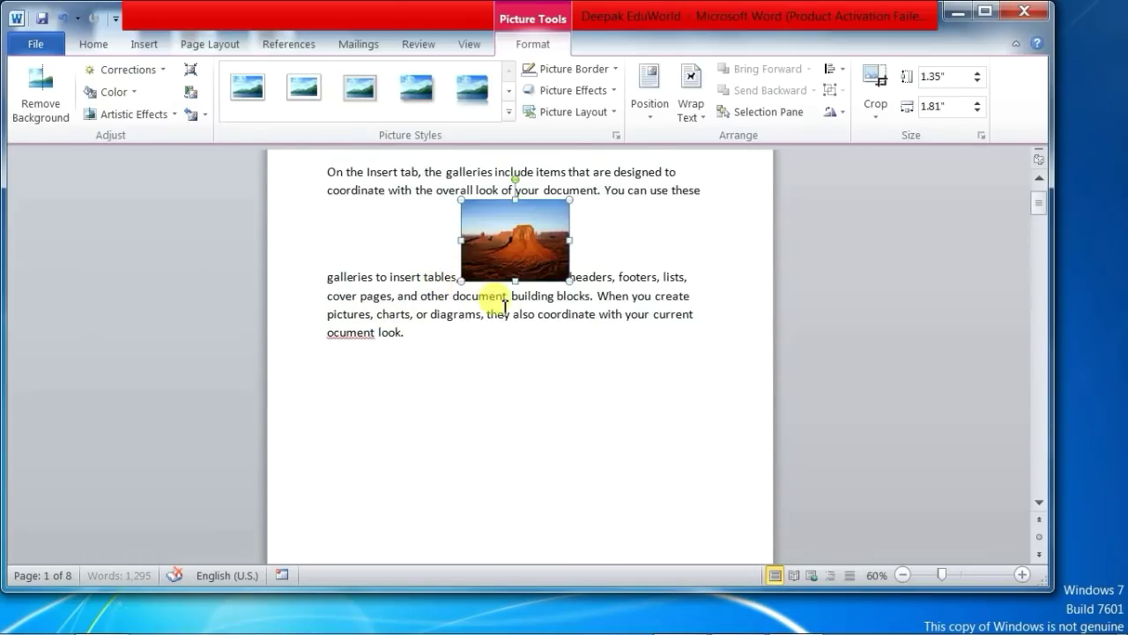
pyautogui.scroll(1, 608, 357)
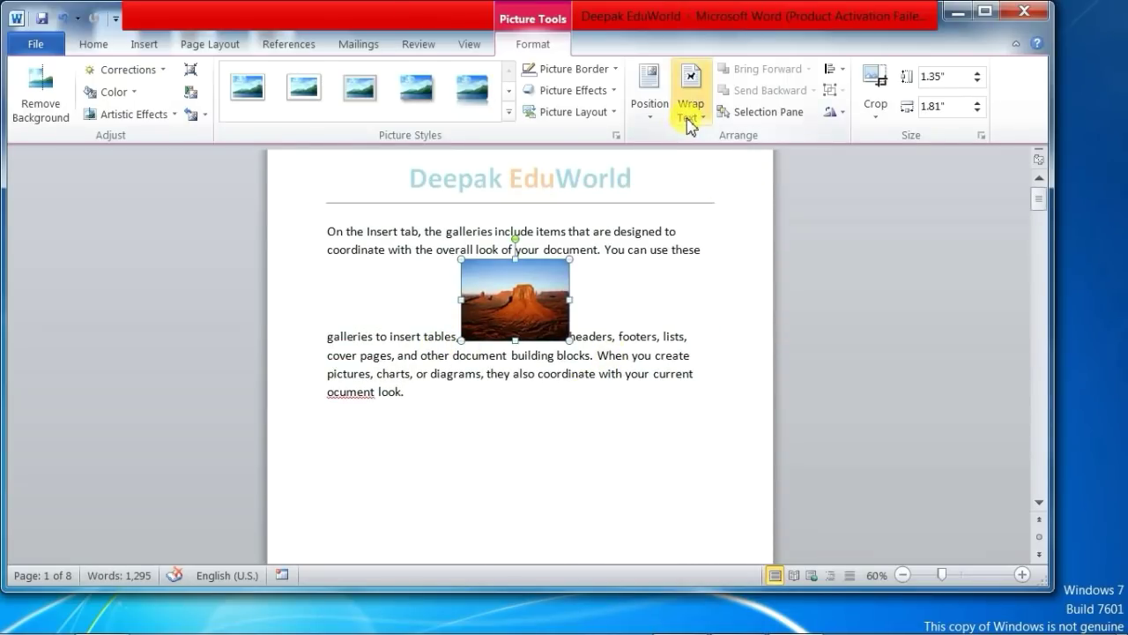
pyautogui.click(687, 124)
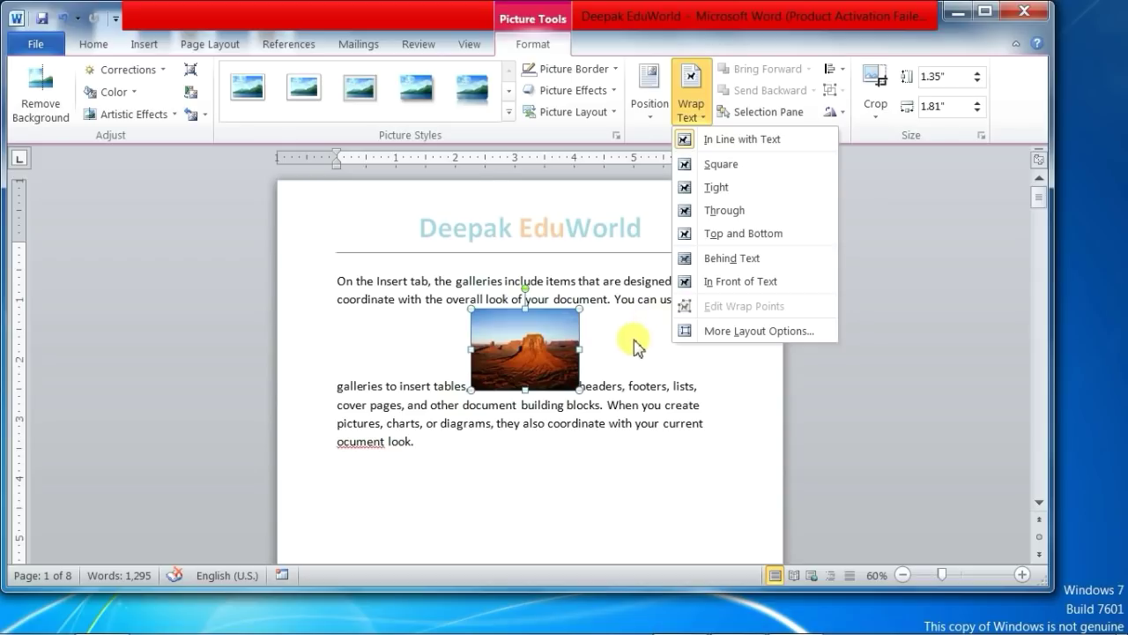
pyautogui.click(705, 232)
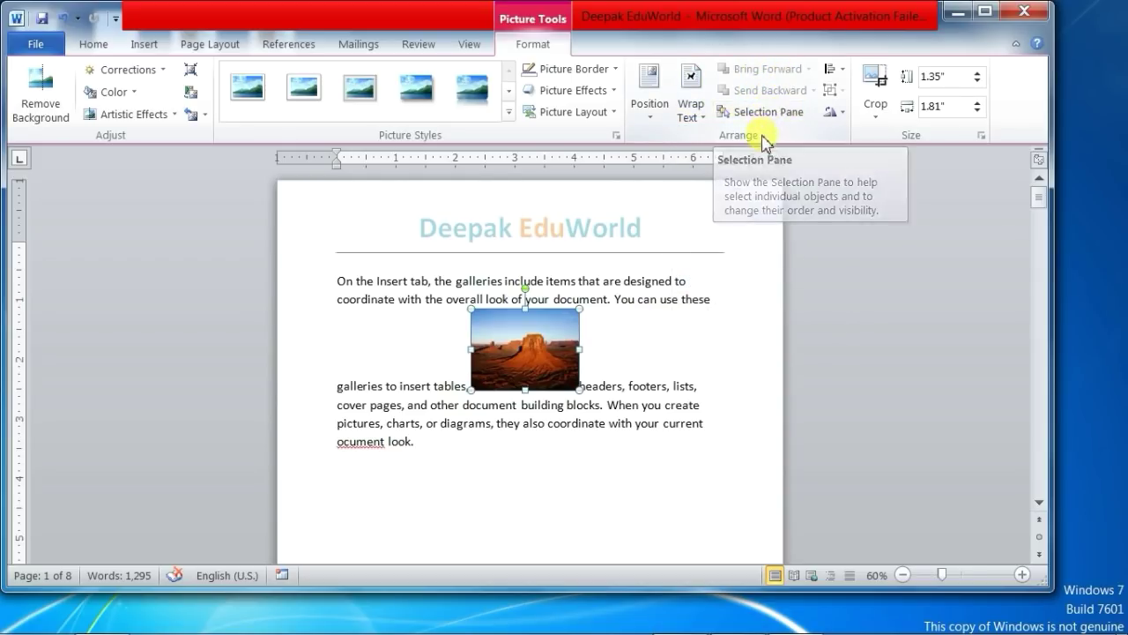
pyautogui.click(143, 44)
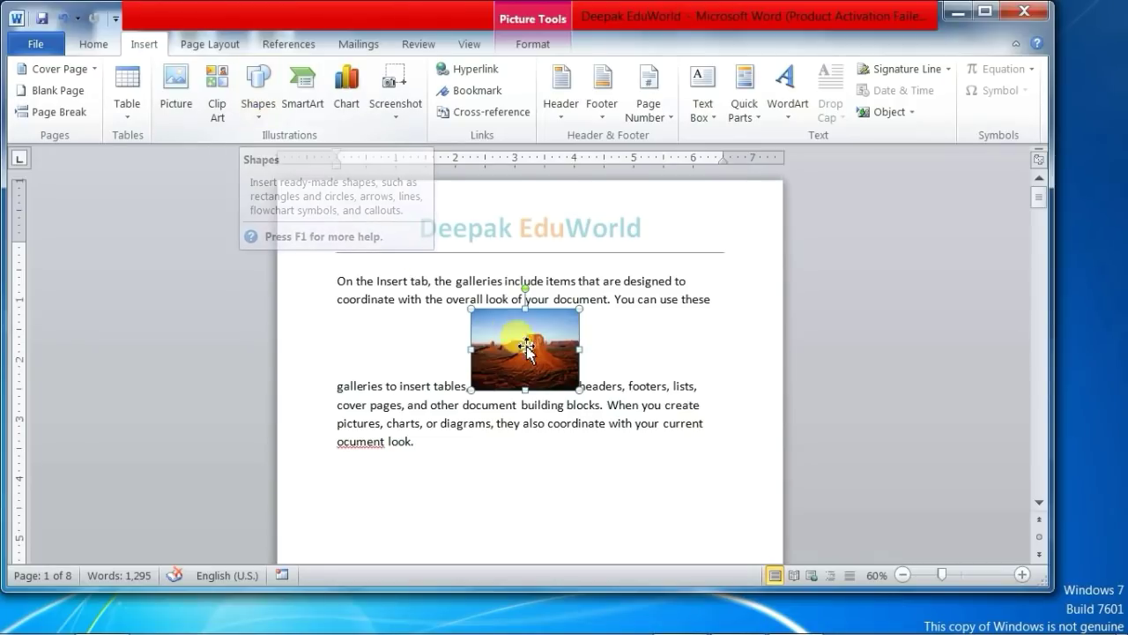
pyautogui.click(533, 44)
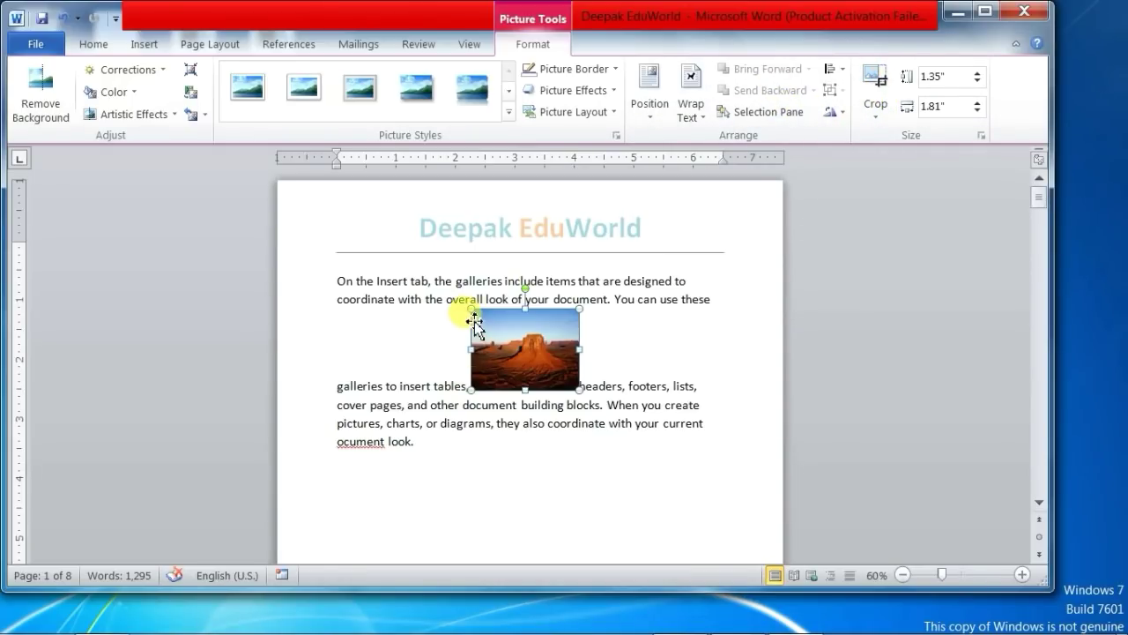
# Enlarge the desert photo to about 2.94" by 3.92", then crop it to the central rock
pyautogui.moveTo(473, 390); pyautogui.dragTo(335, 444)
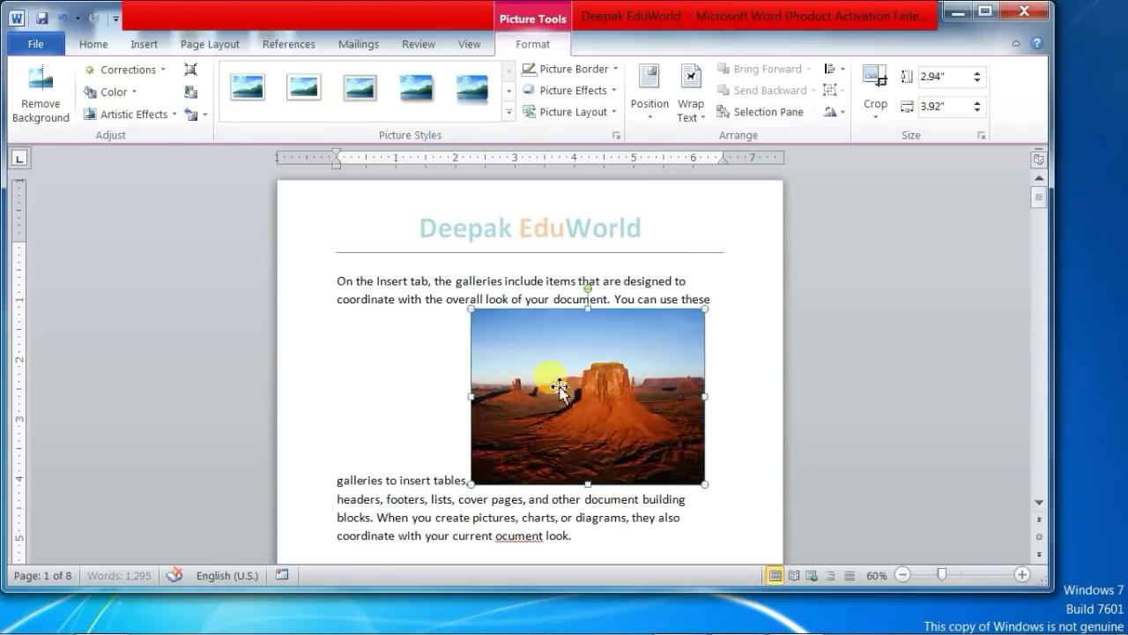
pyautogui.click(872, 79)
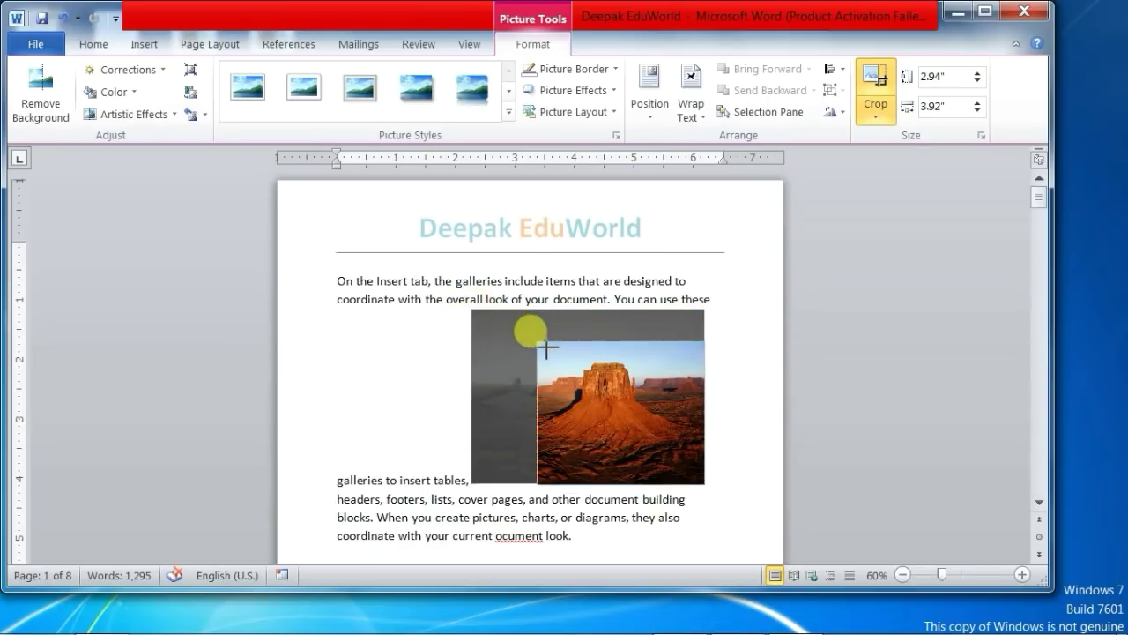
pyautogui.moveTo(473, 310); pyautogui.dragTo(547, 345)
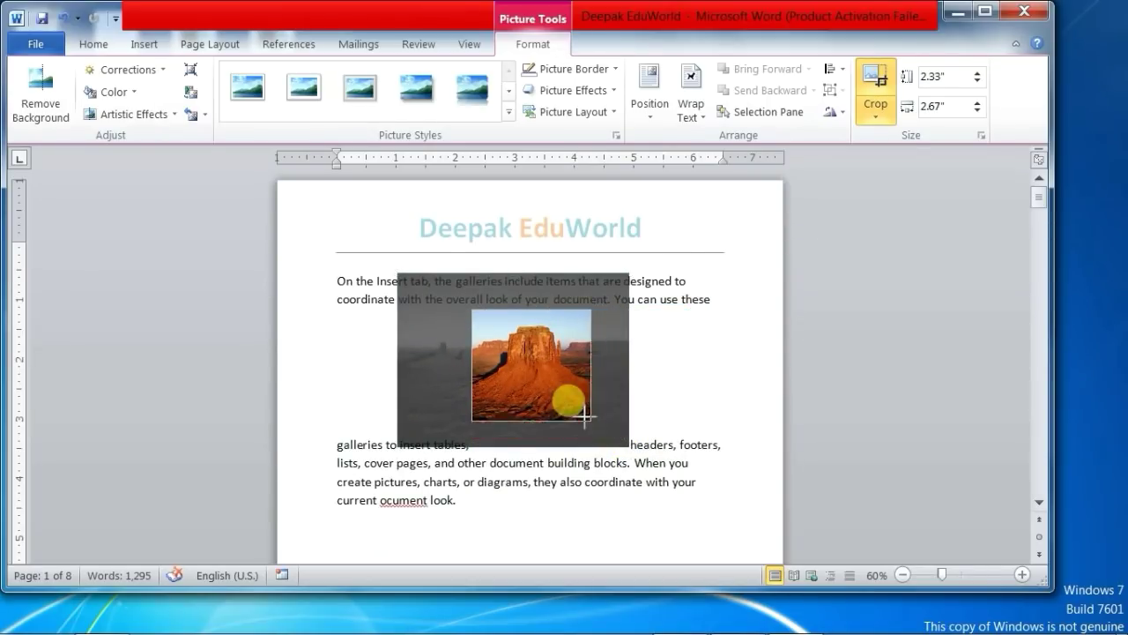
pyautogui.moveTo(629, 448); pyautogui.dragTo(565, 394)
pyautogui.click(873, 80)
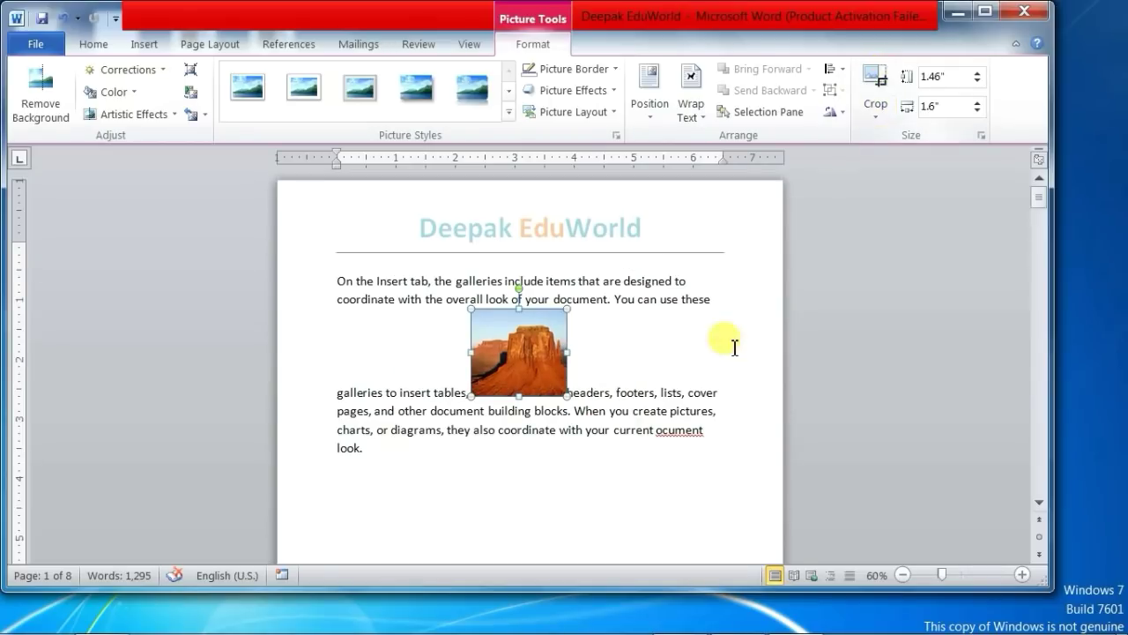
# Reselect the cropped photo and select its 1.46" height value
pyautogui.click(634, 391)
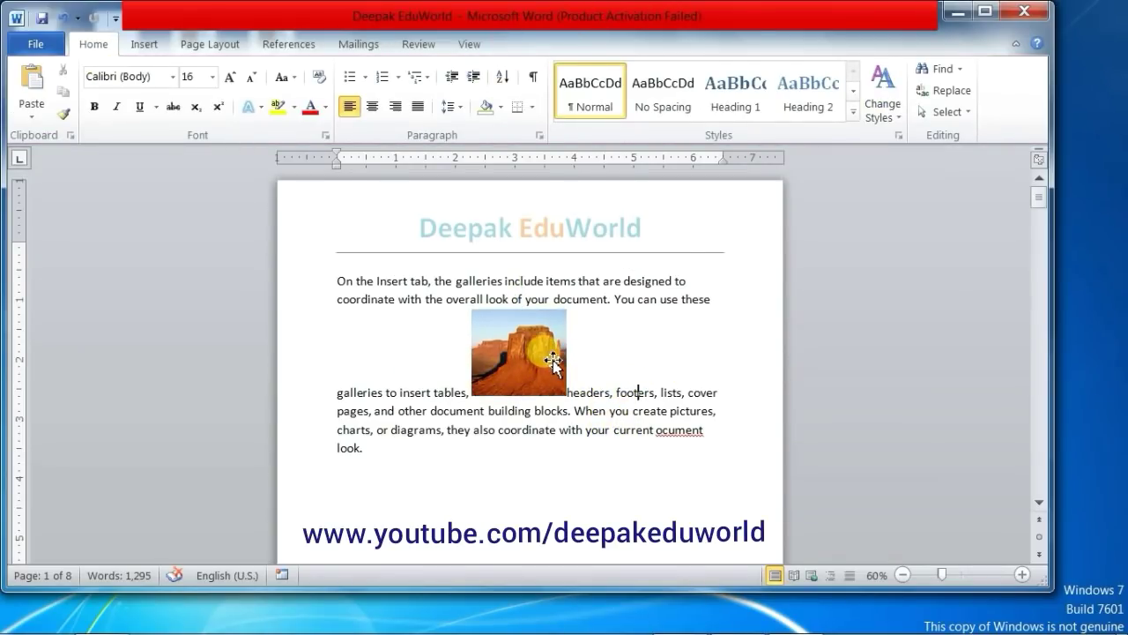
pyautogui.click(520, 352)
pyautogui.click(939, 82)
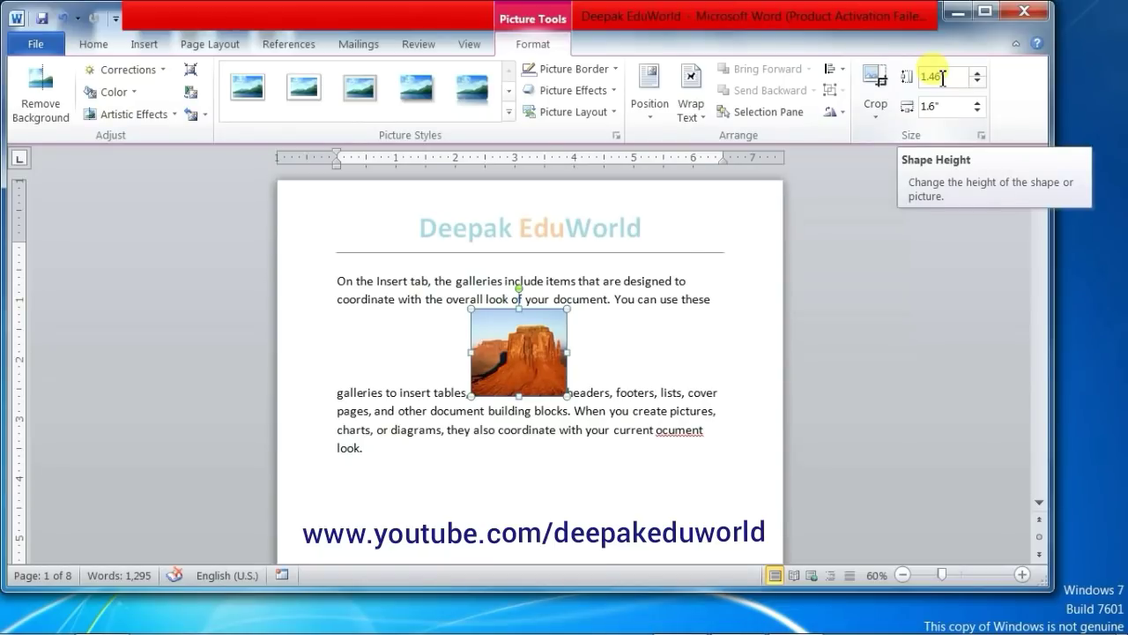
# Confirm the 1.46" height, then raise the photo's height to 3"
pyautogui.press('Return')
pyautogui.click(978, 74)
pyautogui.click(978, 74)
pyautogui.click(977, 74)
pyautogui.click(977, 74)
pyautogui.click(977, 74)
pyautogui.click(977, 74)
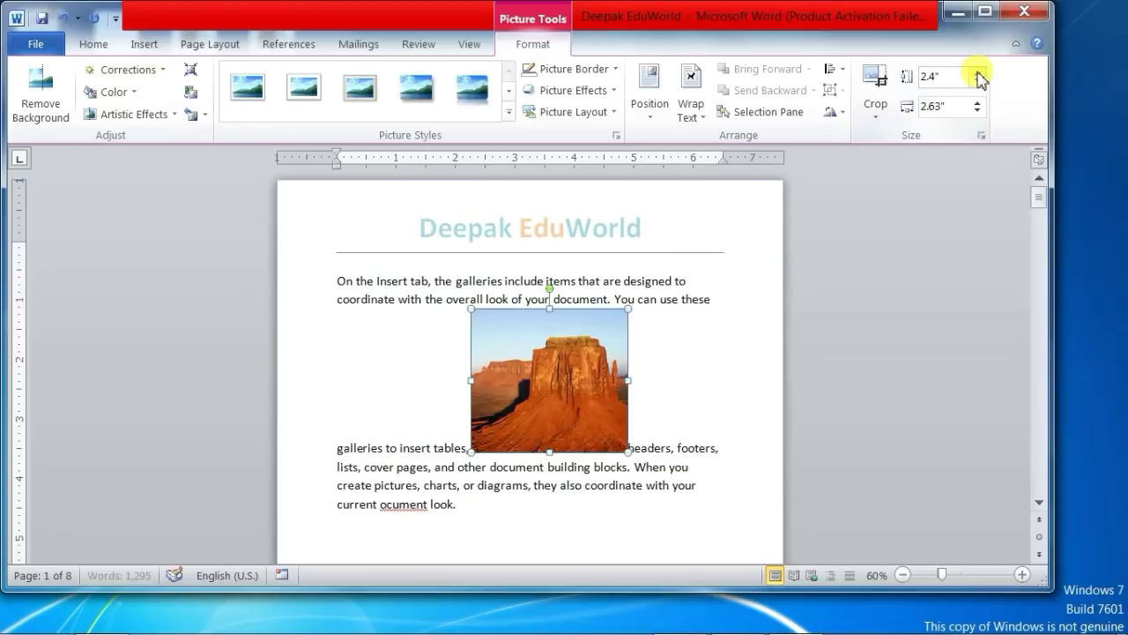
pyautogui.click(978, 74)
pyautogui.click(977, 74)
pyautogui.click(977, 74)
pyautogui.click(978, 74)
pyautogui.click(978, 74)
pyautogui.click(978, 74)
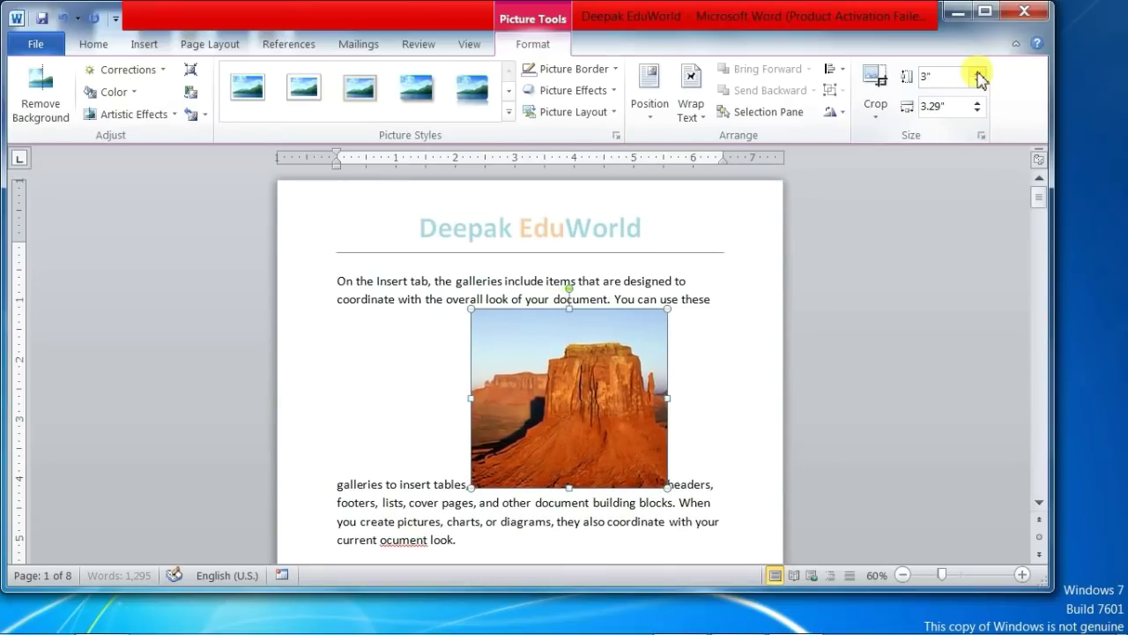
# Lower the photo's height to 1.7", making it 1.86" wide
pyautogui.click(976, 81)
pyautogui.click(976, 82)
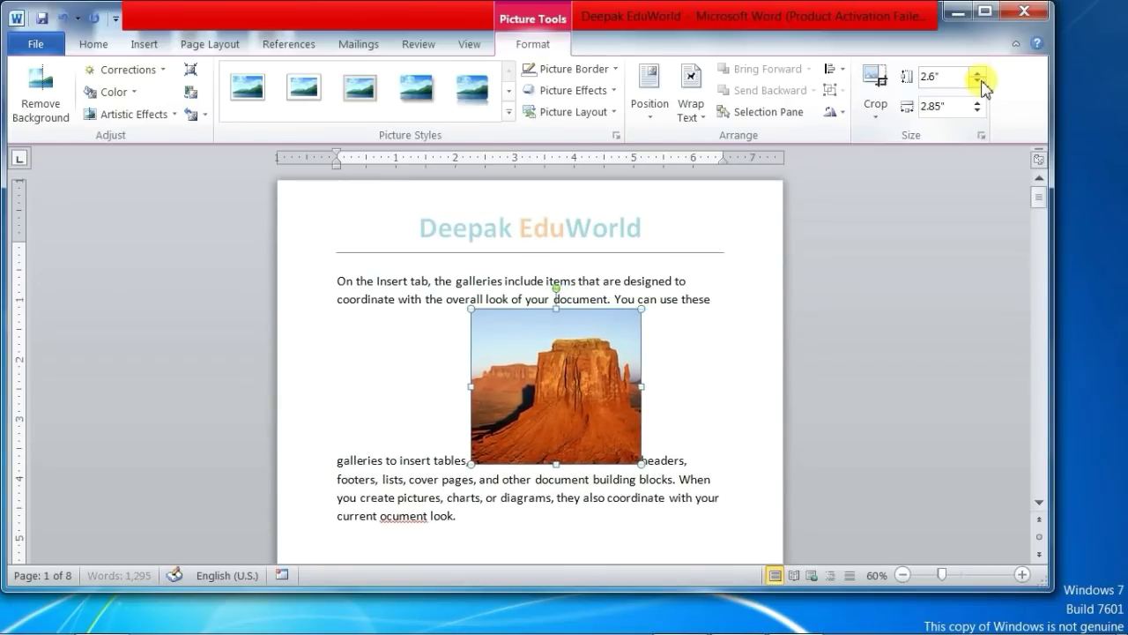
pyautogui.click(977, 81)
pyautogui.click(976, 81)
pyautogui.click(978, 81)
pyautogui.click(978, 81)
pyautogui.click(977, 81)
pyautogui.click(977, 81)
pyautogui.click(977, 81)
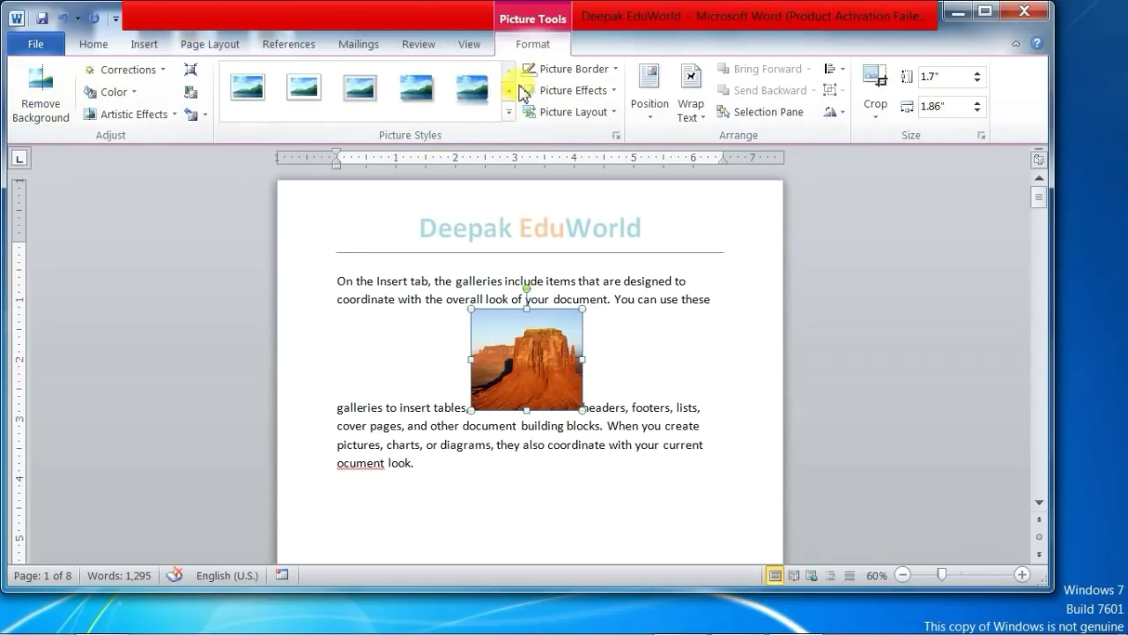
pyautogui.click(143, 50)
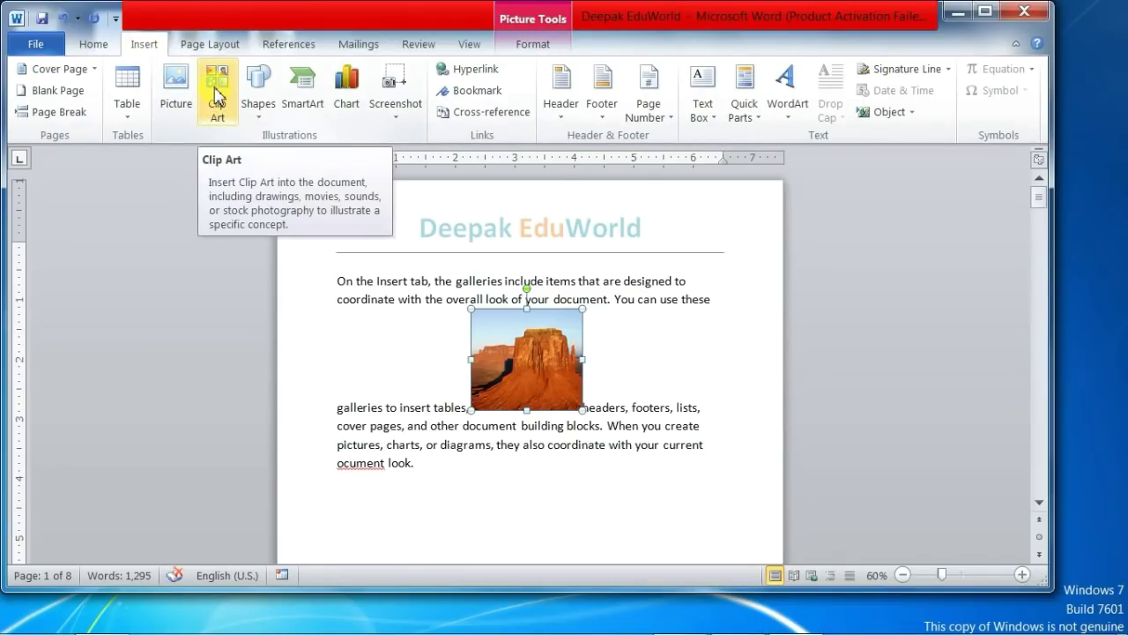
# Open the Clip Art pane and search for 'computer'
pyautogui.click(411, 464)
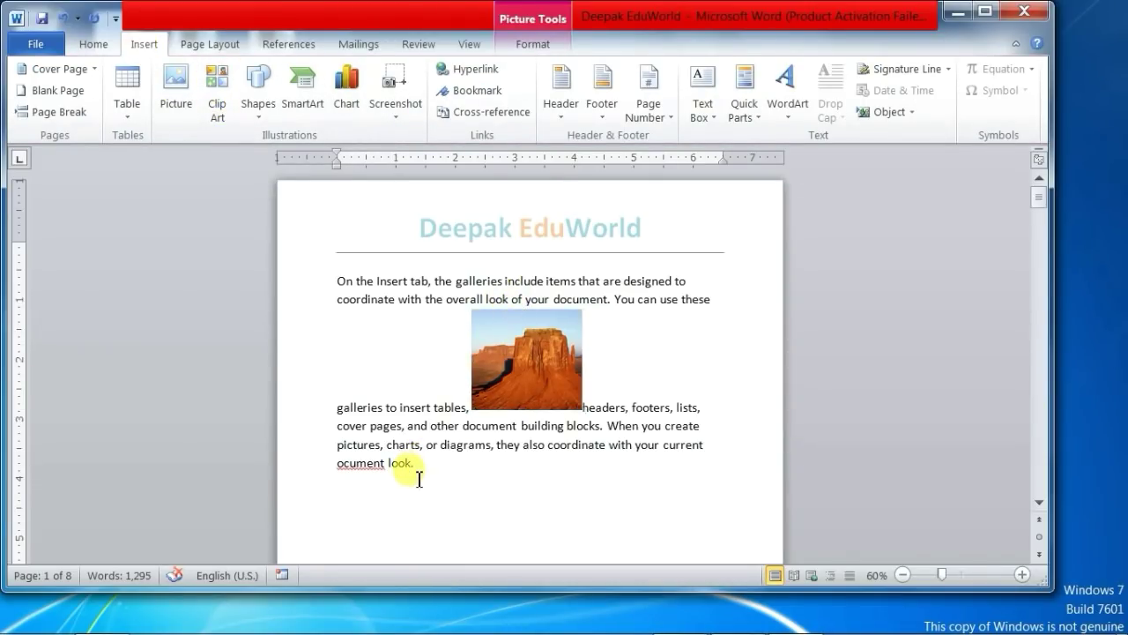
pyautogui.click(217, 104)
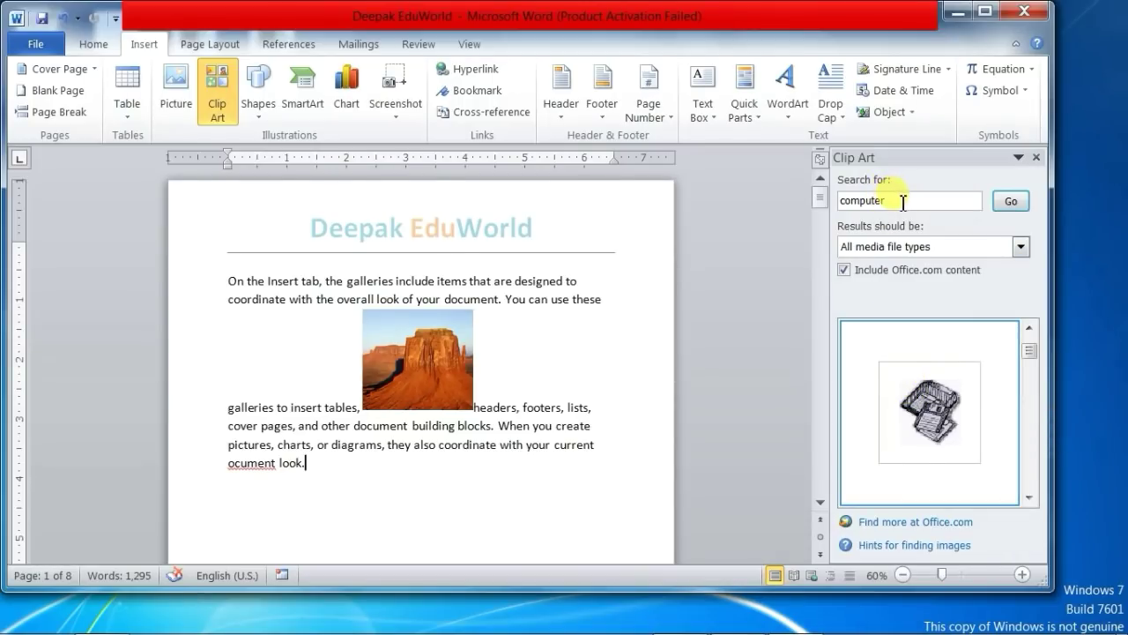
pyautogui.moveTo(900, 201); pyautogui.dragTo(841, 206)
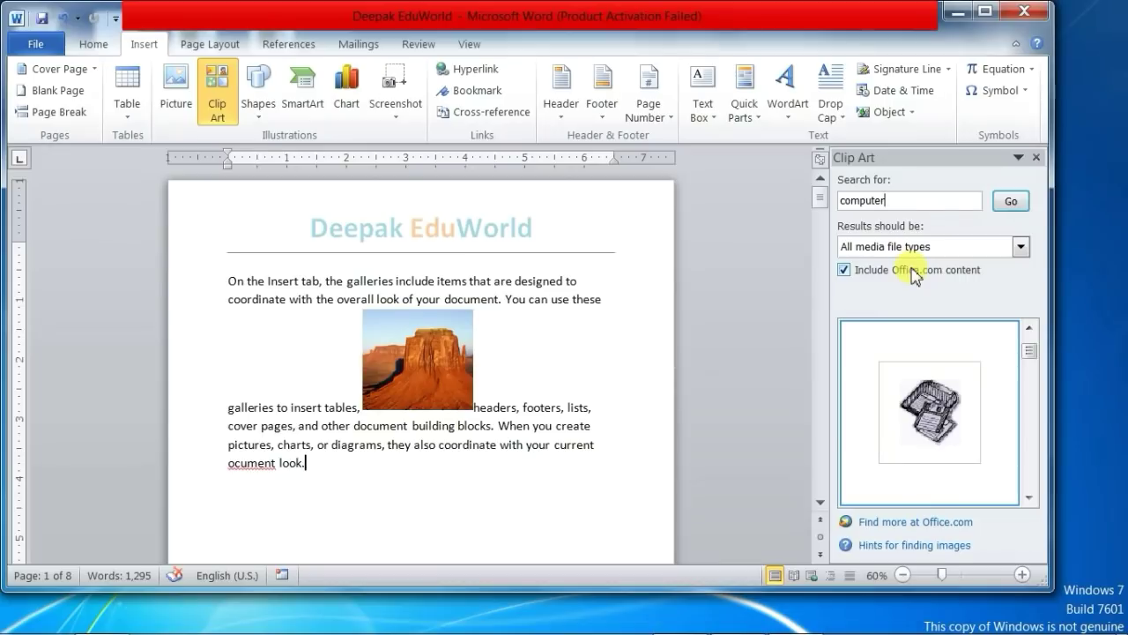
pyautogui.click(890, 202)
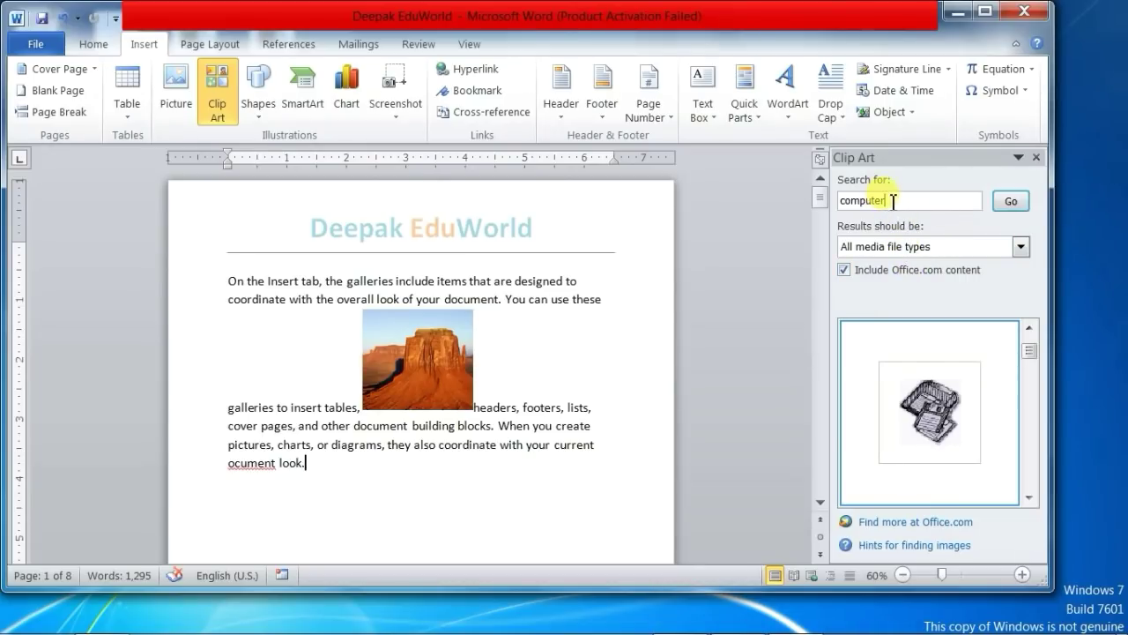
pyautogui.click(1010, 201)
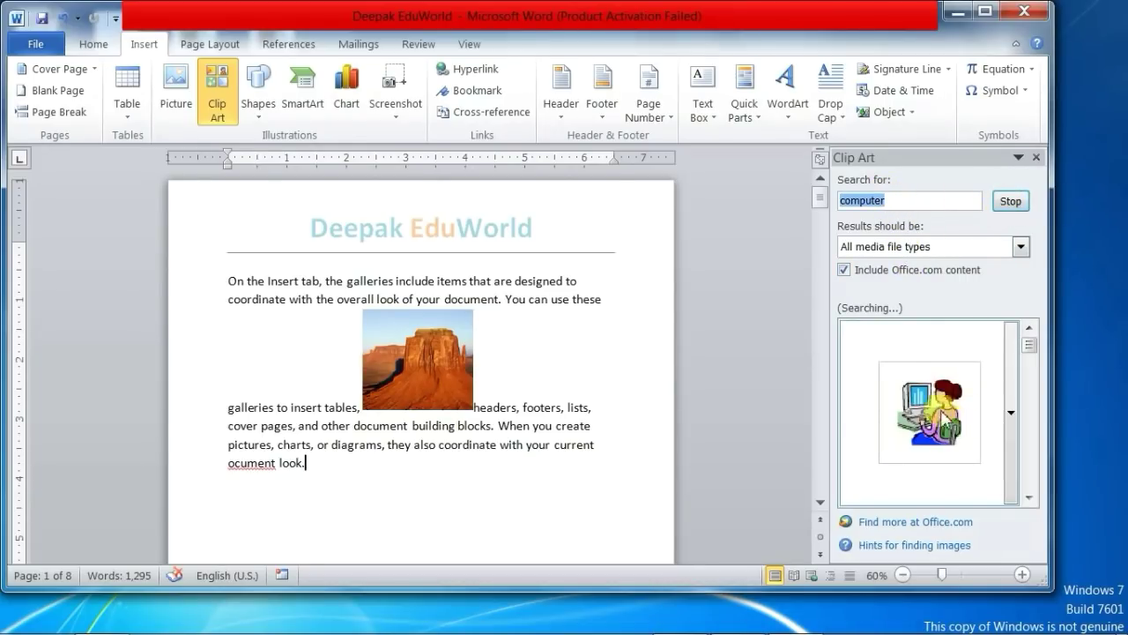
# Scroll the computer clip art results to the floppy-disk clip
pyautogui.click(1030, 499)
pyautogui.click(1029, 499)
pyautogui.click(1030, 499)
pyautogui.click(1029, 499)
pyautogui.click(1029, 499)
pyautogui.click(1029, 499)
pyautogui.click(1029, 498)
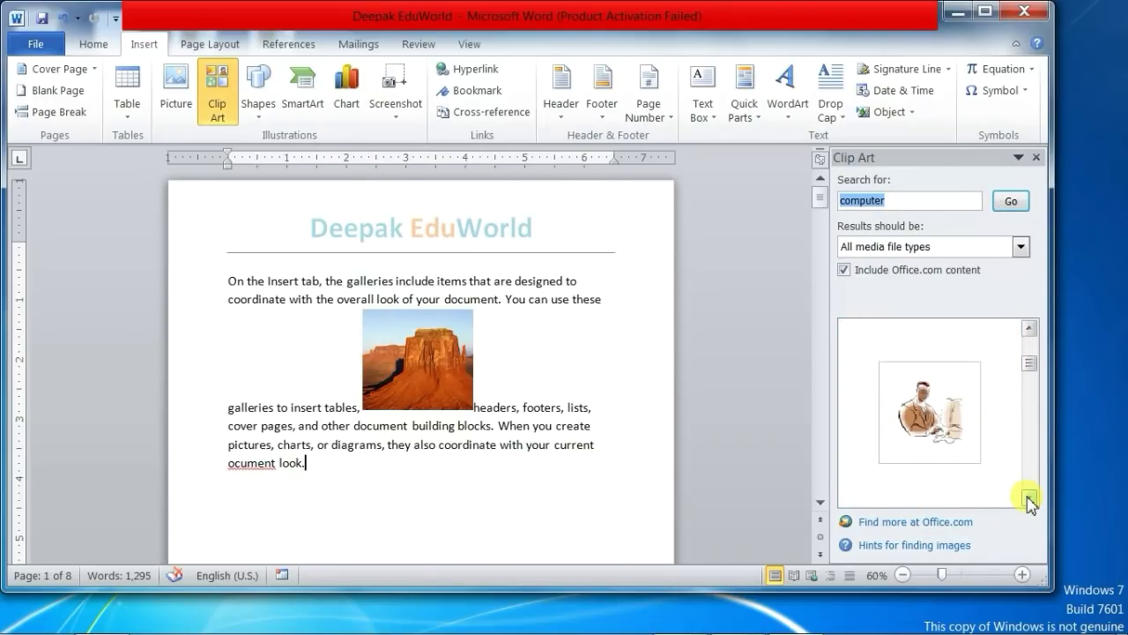
pyautogui.click(1035, 330)
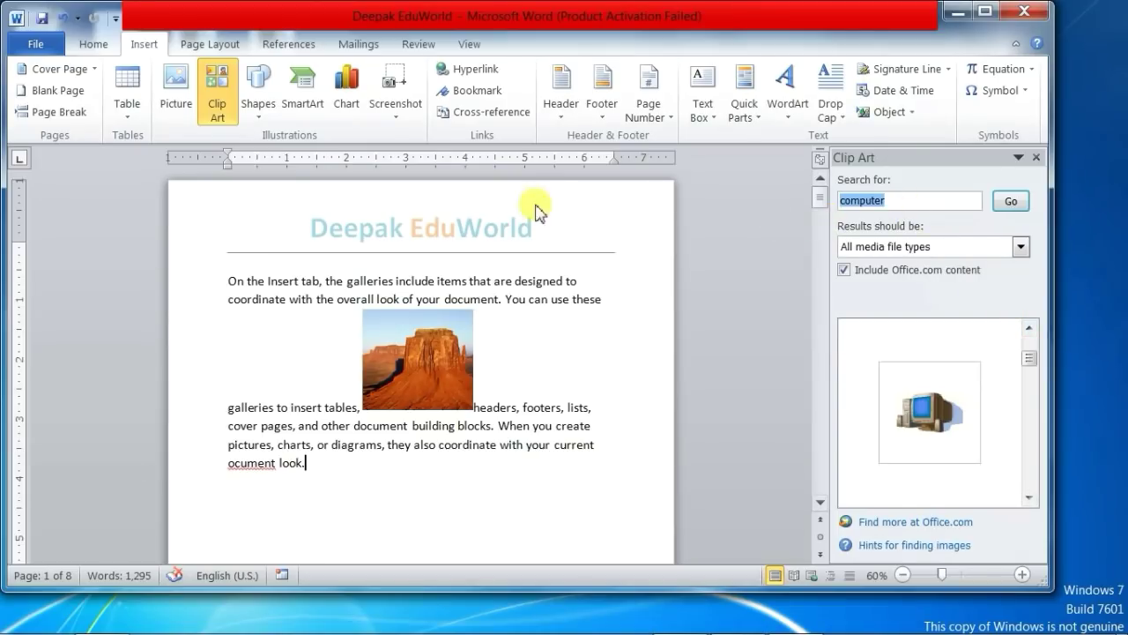
pyautogui.click(1030, 328)
pyautogui.click(1029, 328)
pyautogui.click(1029, 328)
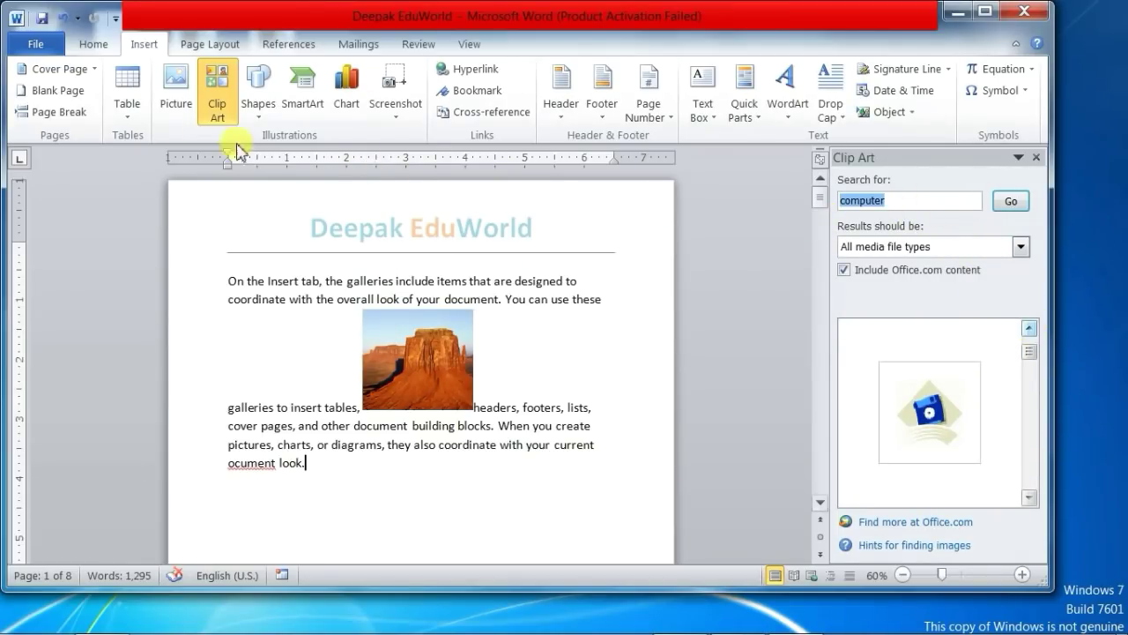
pyautogui.click(176, 110)
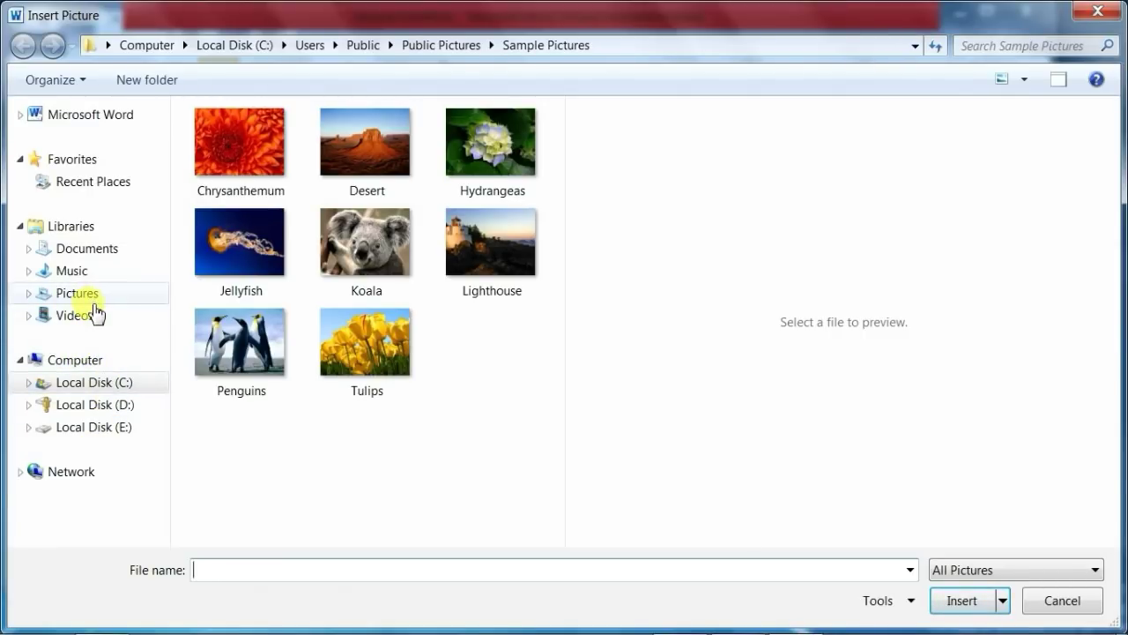
pyautogui.click(1098, 12)
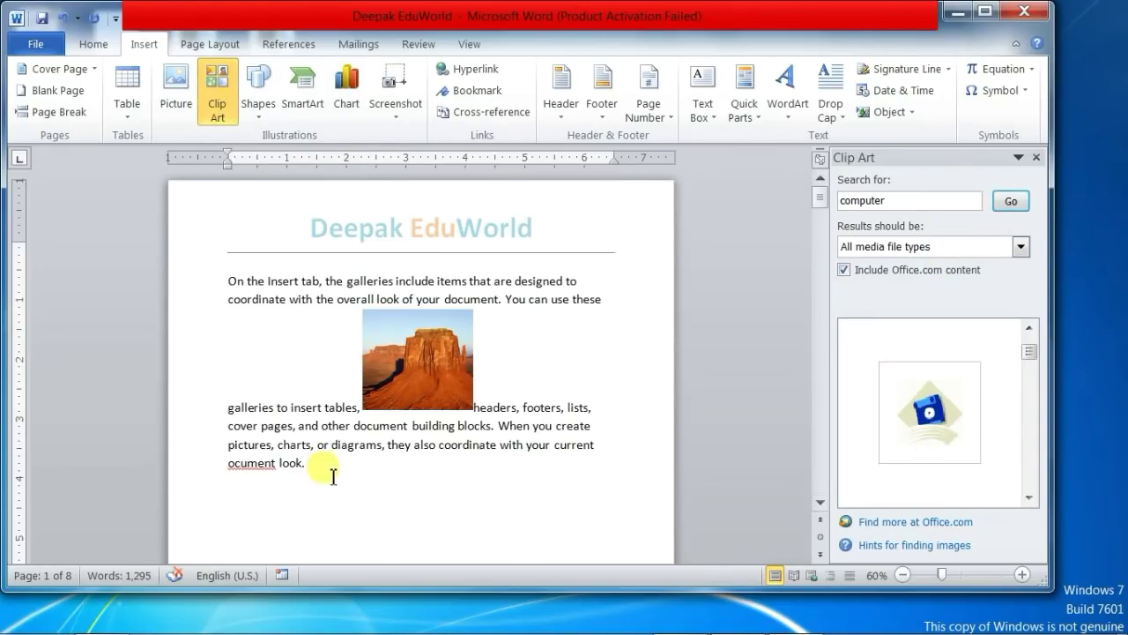
pyautogui.moveTo(929, 412)
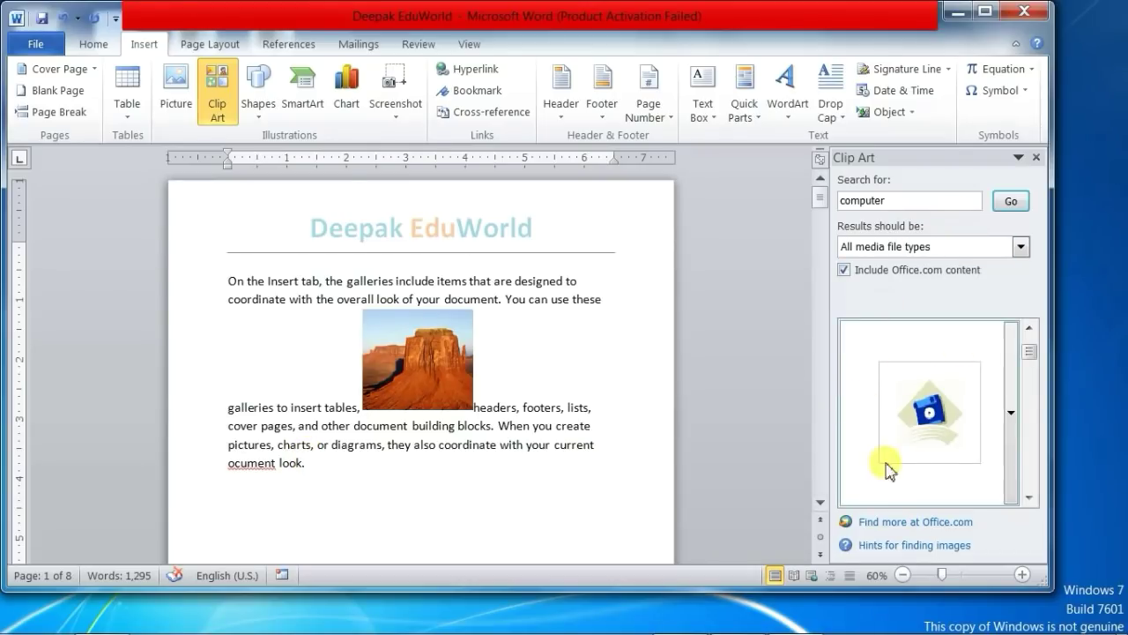
pyautogui.click(327, 474)
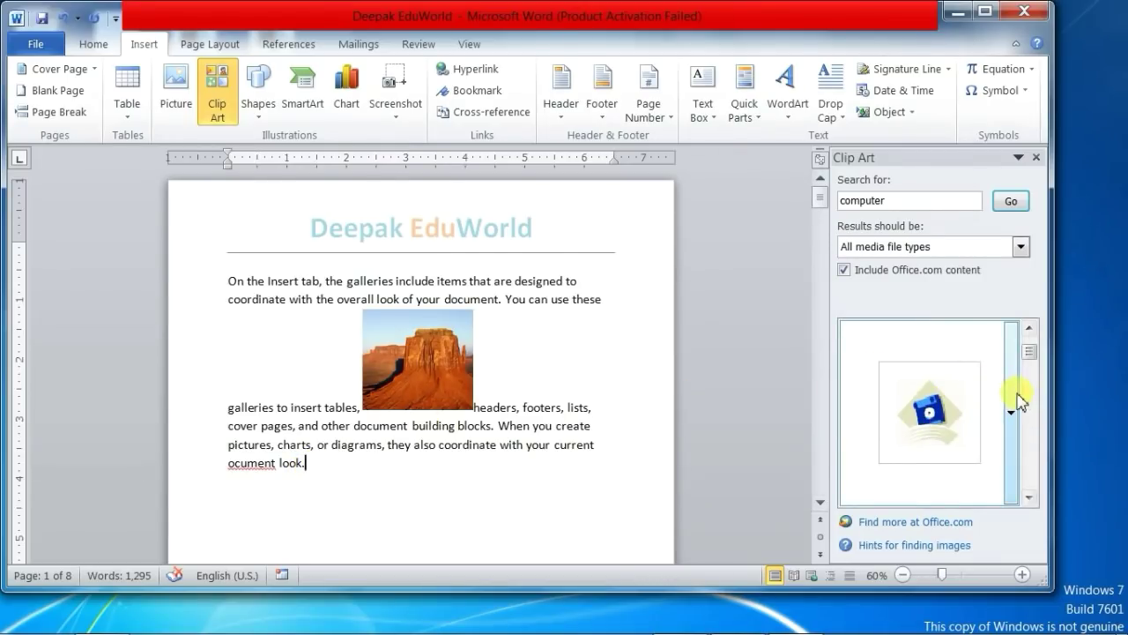
# Insert the floppy-disk clip art into the document below the desert photo
pyautogui.click(1011, 412)
pyautogui.click(943, 415)
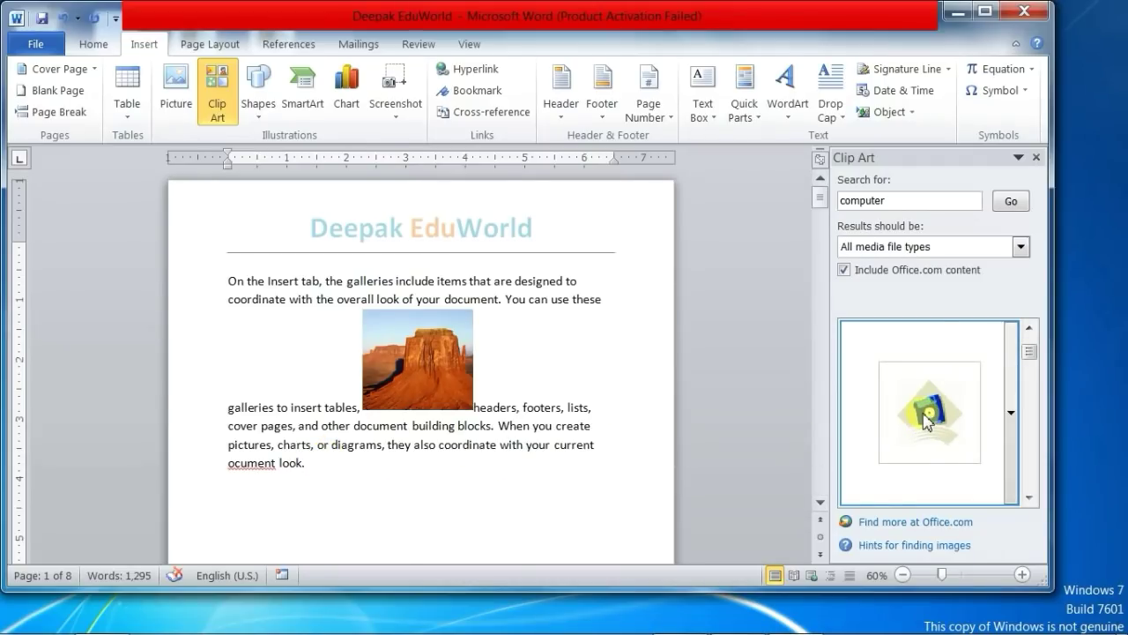
pyautogui.click(926, 421)
pyautogui.scroll(-1, 510, 520)
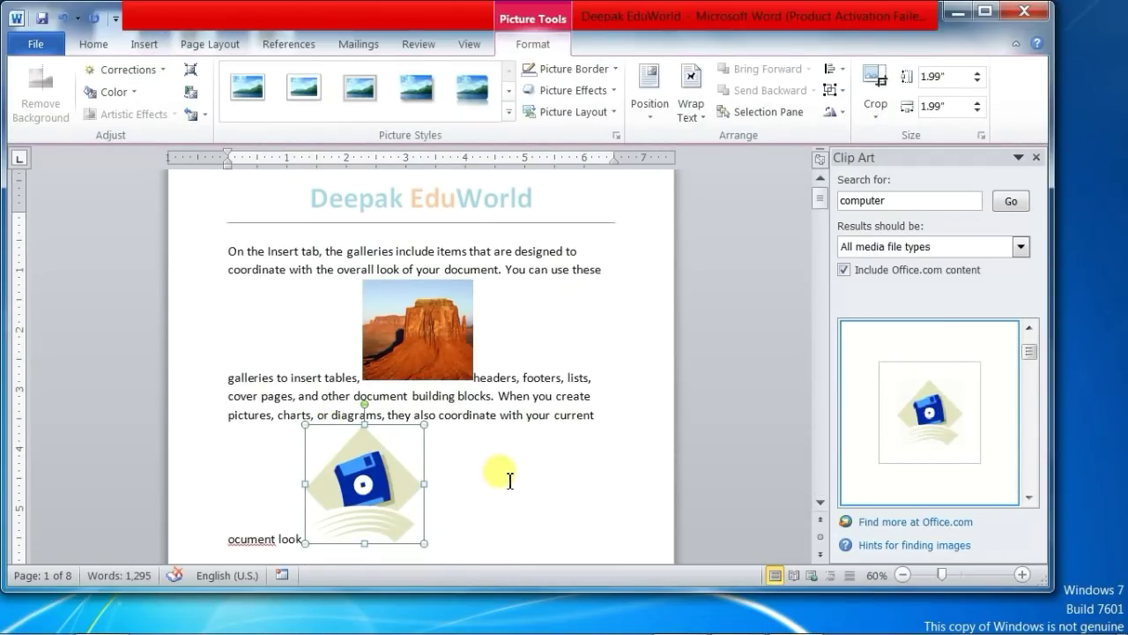
# Select the inserted floppy-disk clip art, then switch to the Chrome browser window
pyautogui.click(541, 452)
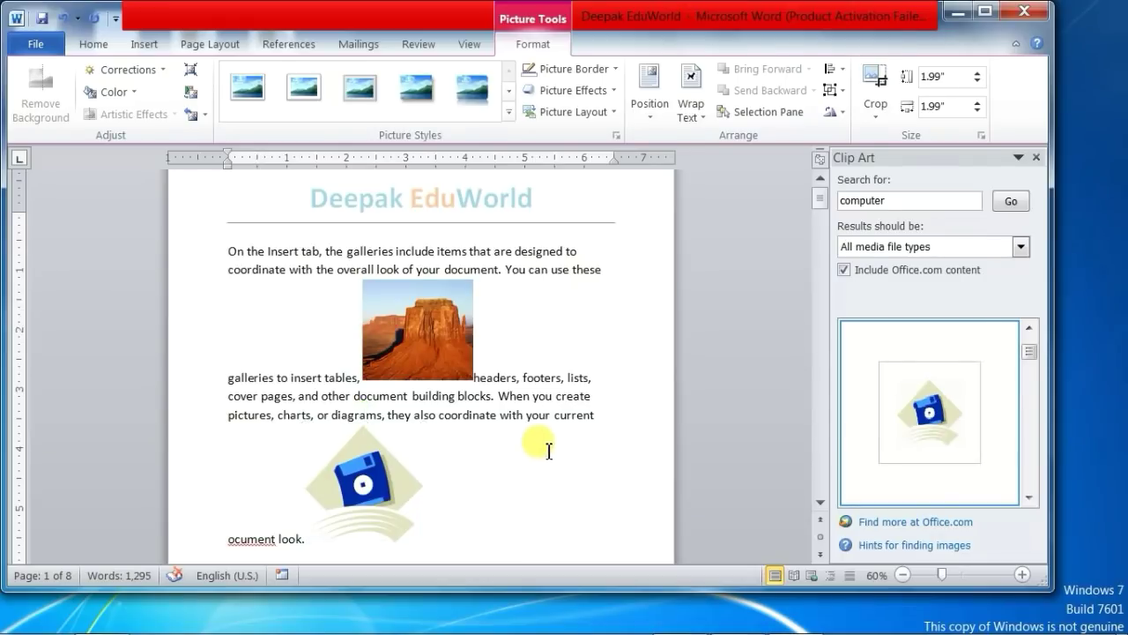
pyautogui.click(362, 489)
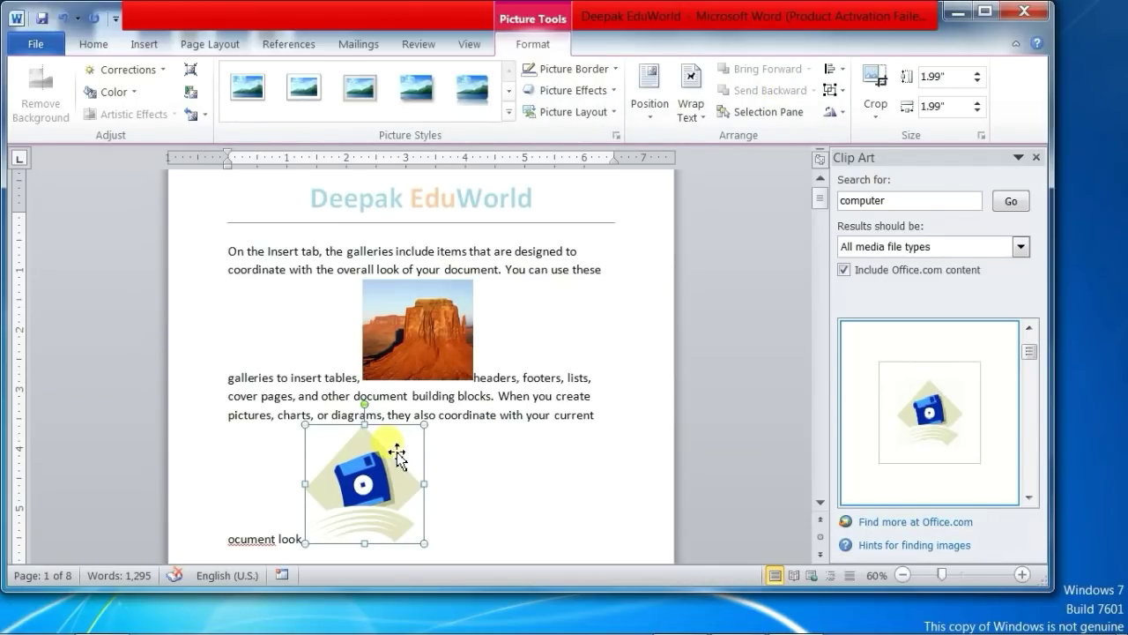
pyautogui.click(143, 43)
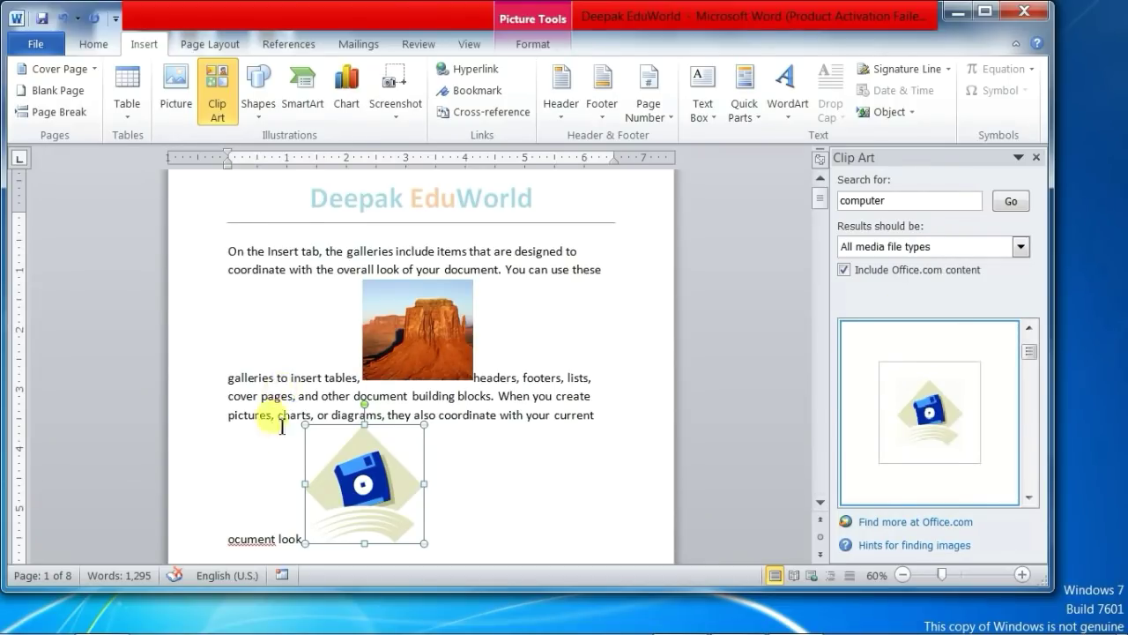
pyautogui.click(104, 616)
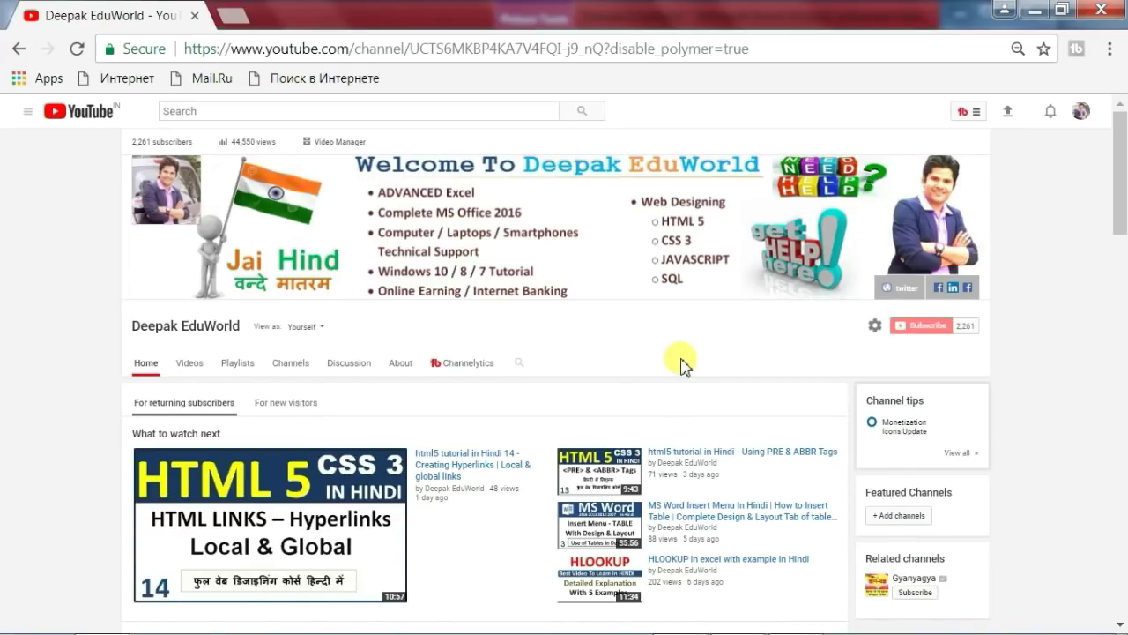
pyautogui.scroll(-3, 681, 362)
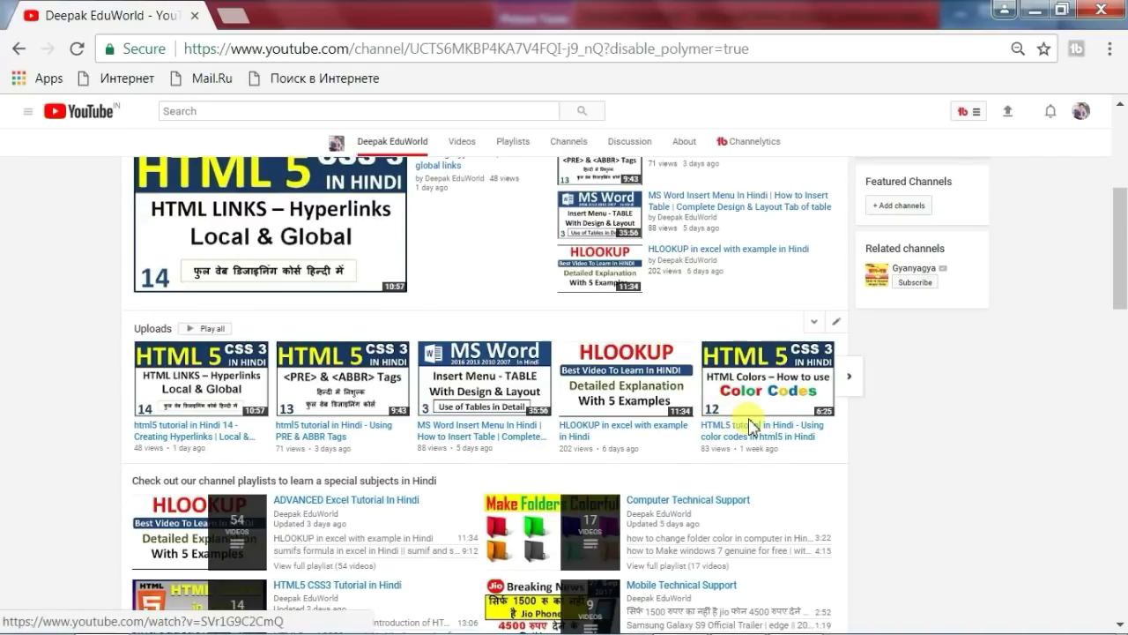
pyautogui.scroll(-3, 751, 427)
pyautogui.scroll(-2, 751, 427)
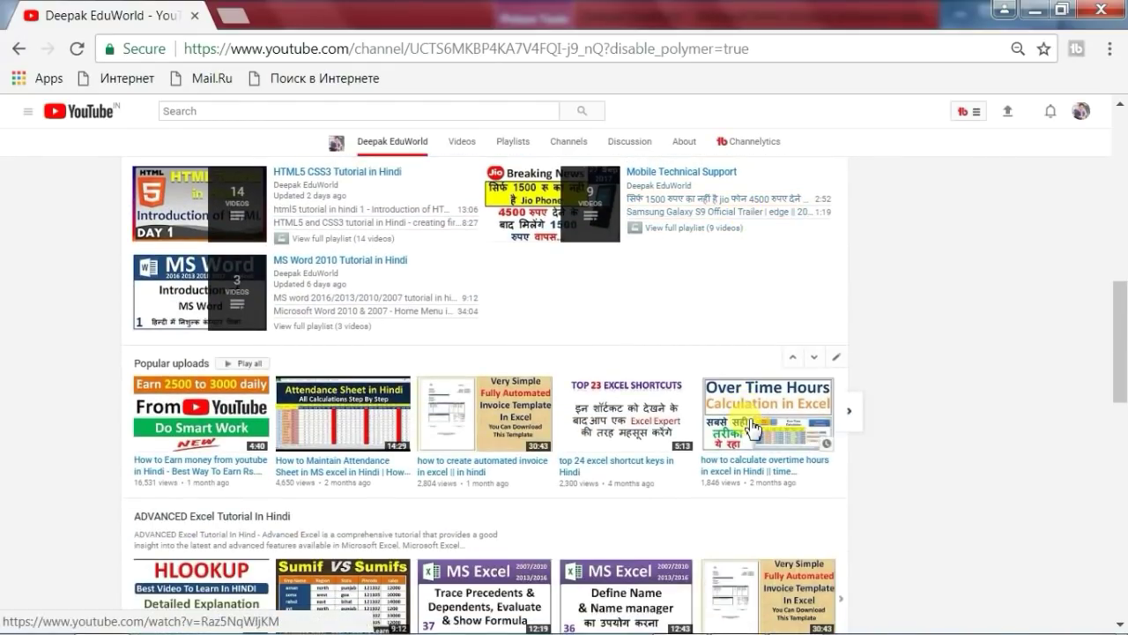
pyautogui.scroll(-2, 750, 428)
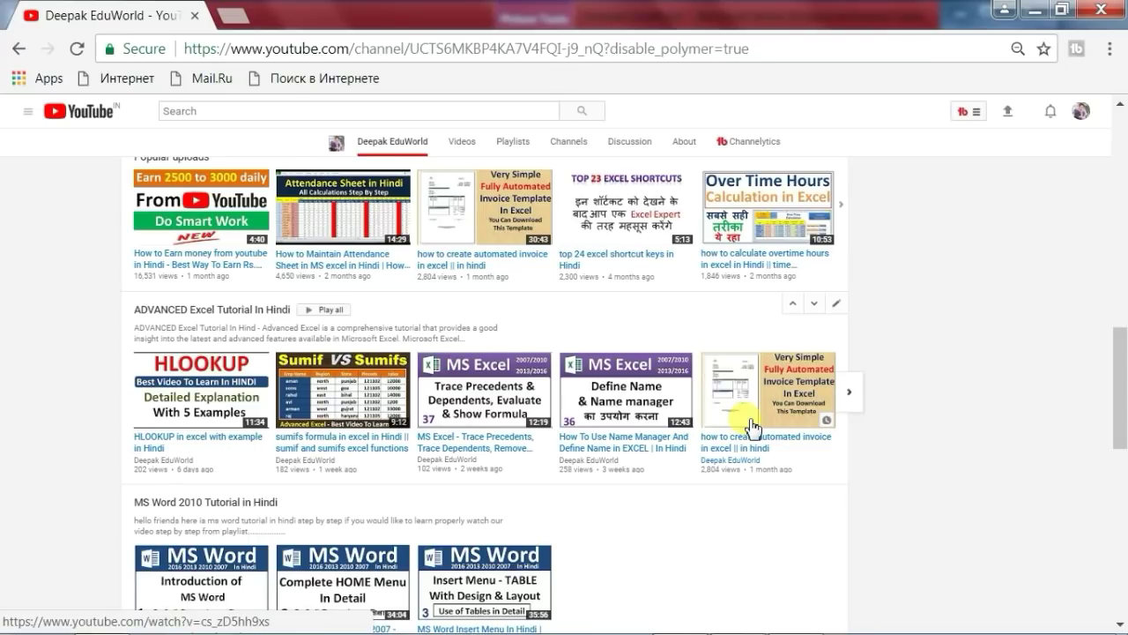
pyautogui.scroll(3, 751, 427)
pyautogui.scroll(3, 751, 427)
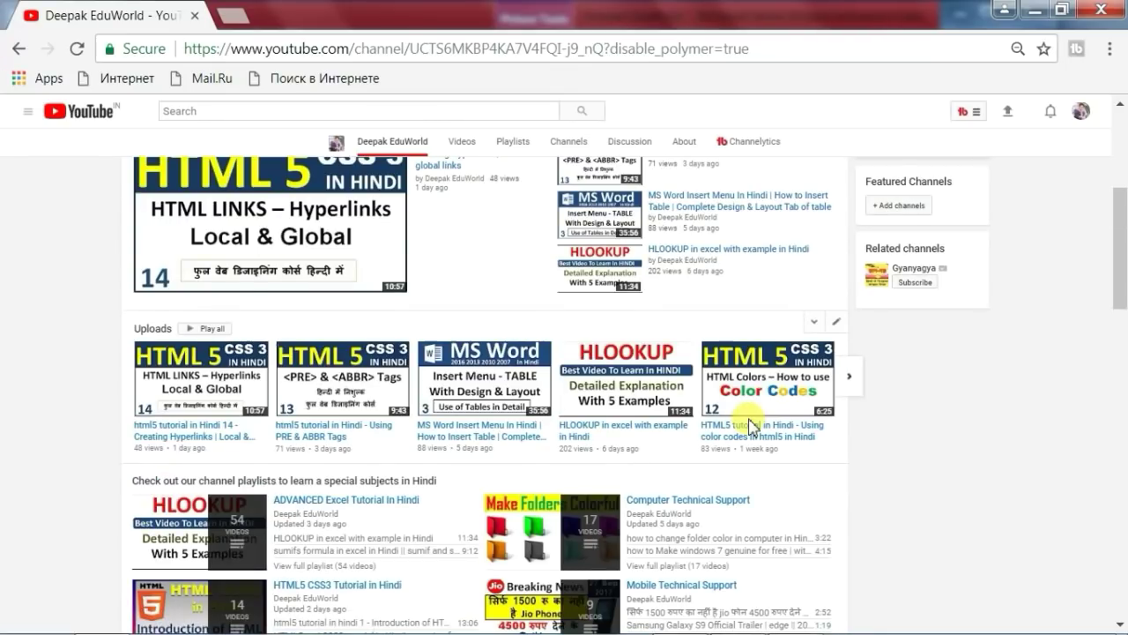
pyautogui.scroll(4, 751, 427)
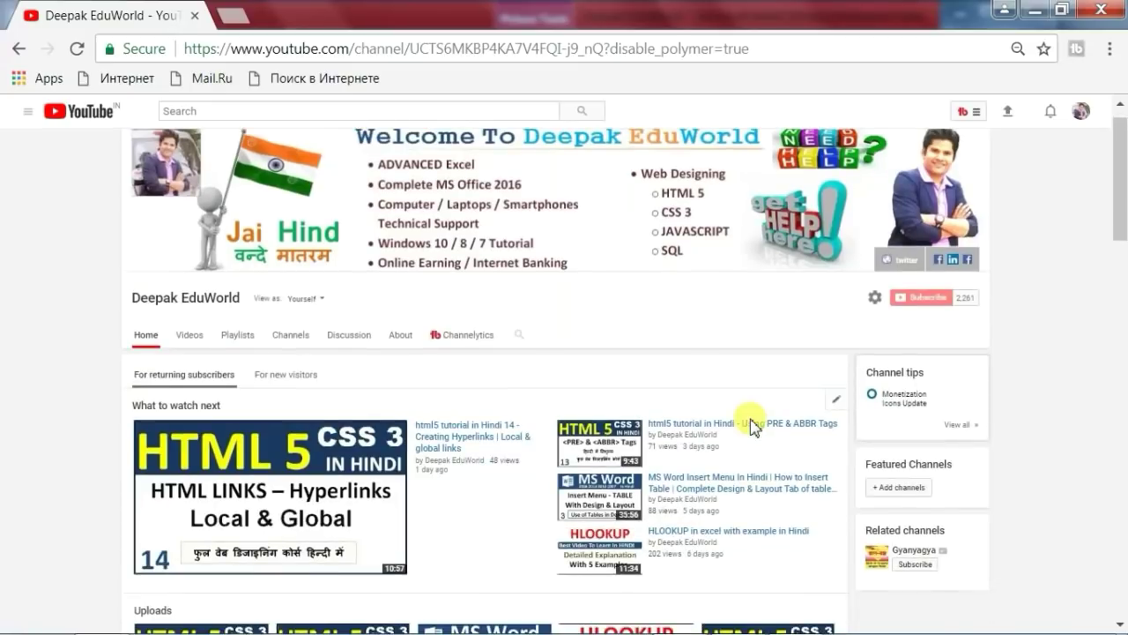